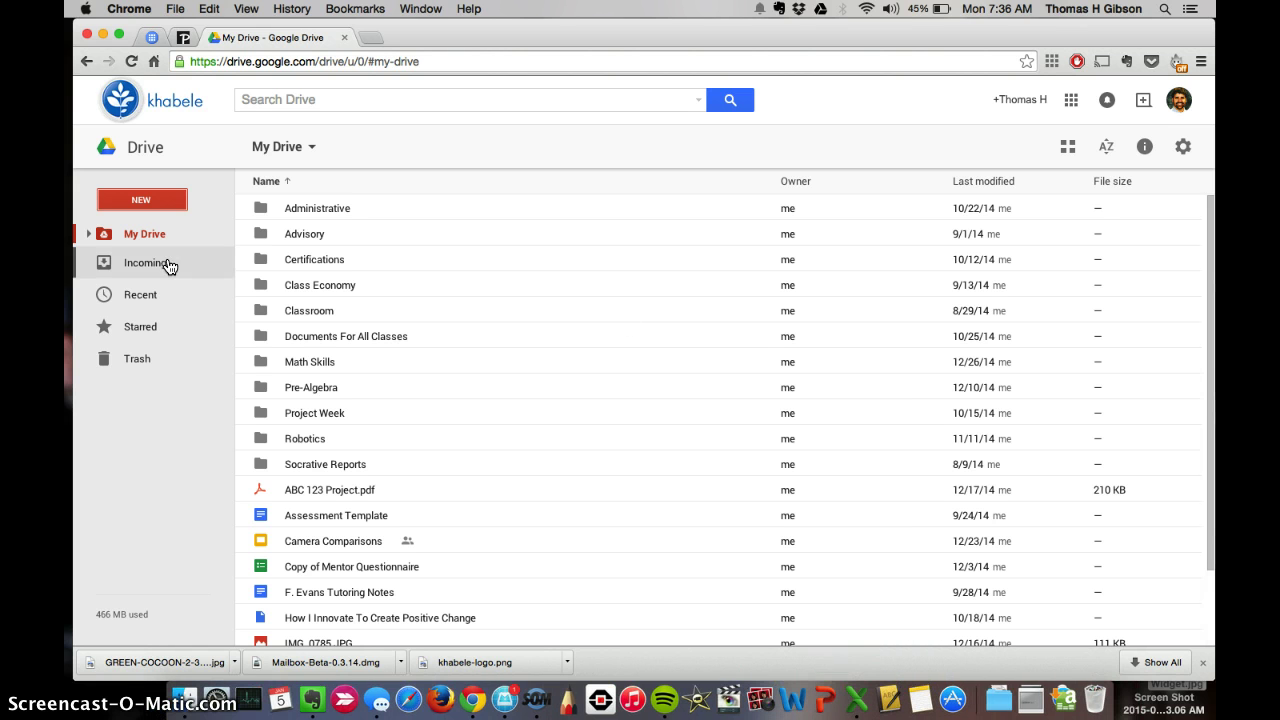
Open the Pre-Algebra folder in Google Drive and bring up the New menu
double_click(320, 385)
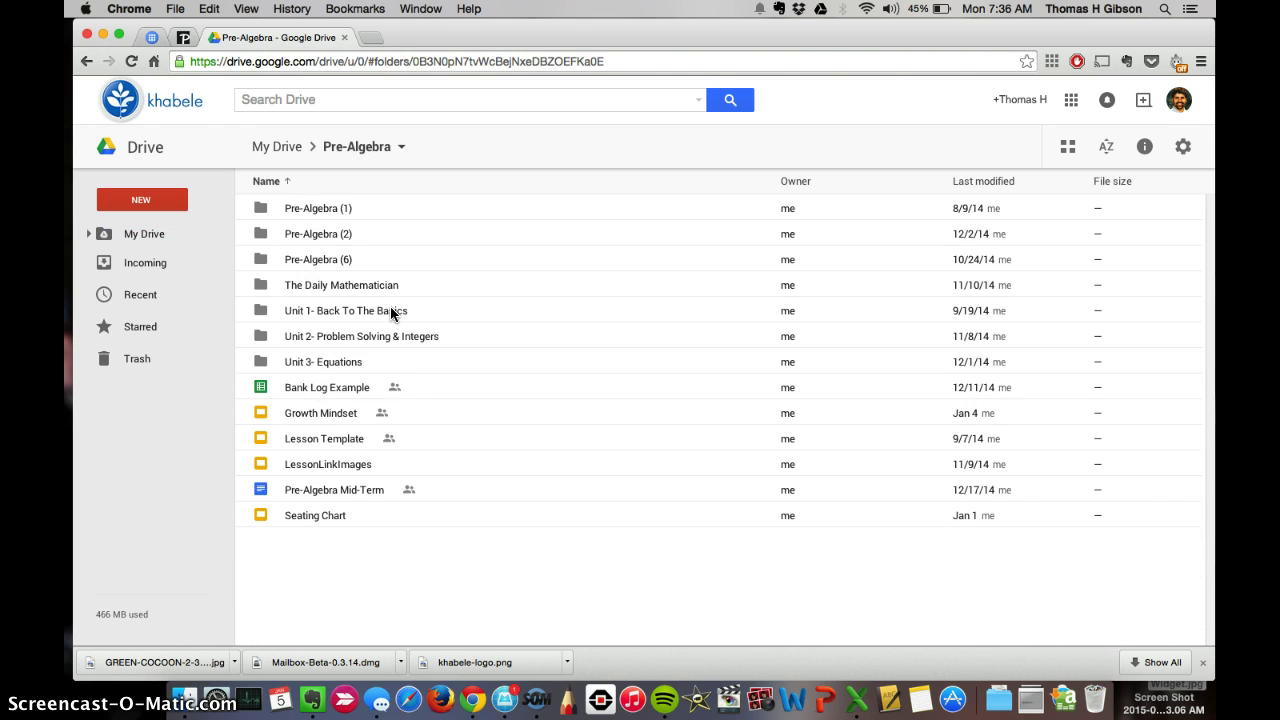
left_click(165, 205)
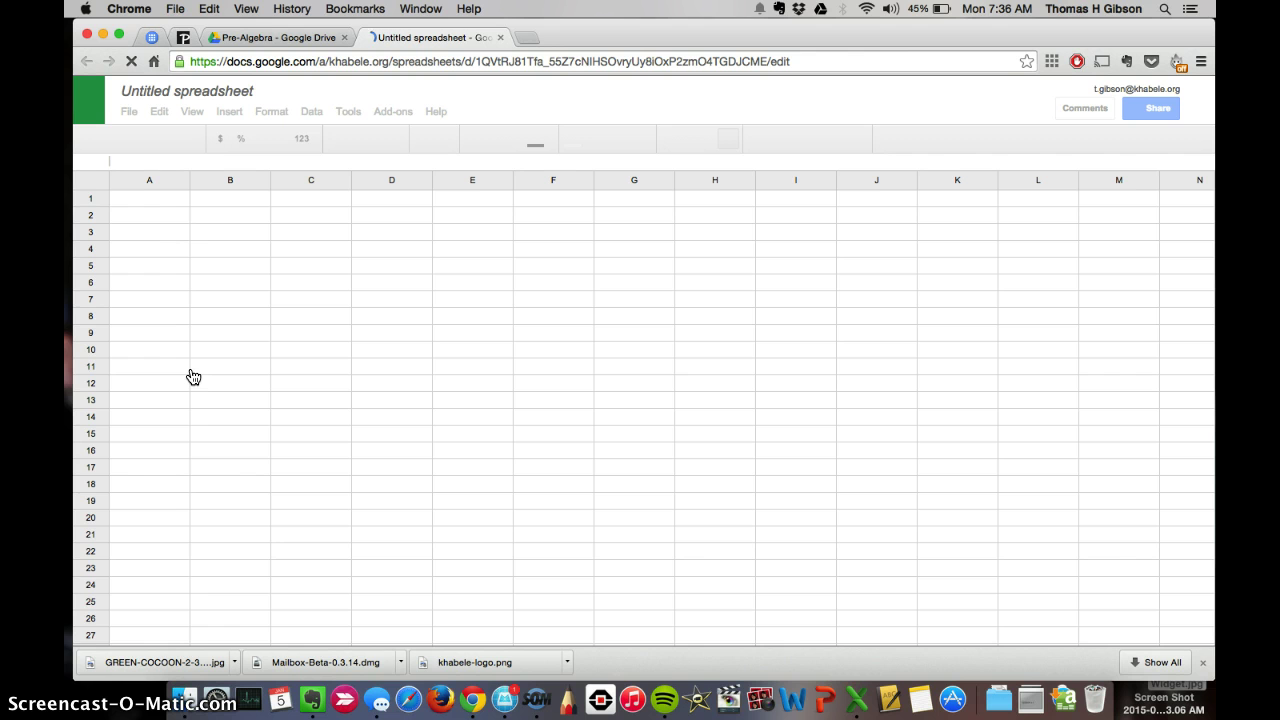
Rename the untitled spreadsheet to 'Bank Log -' followed by the owner's name
left_click(208, 97)
type("B")
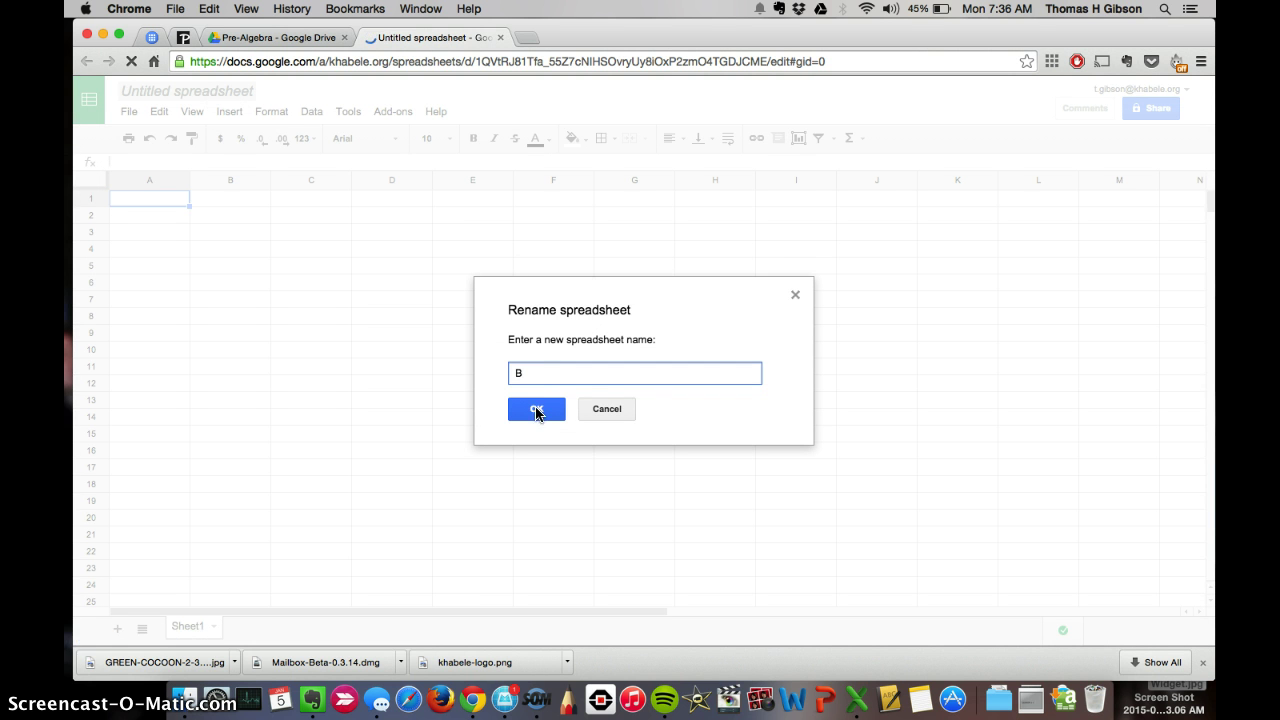
type("ank Log -")
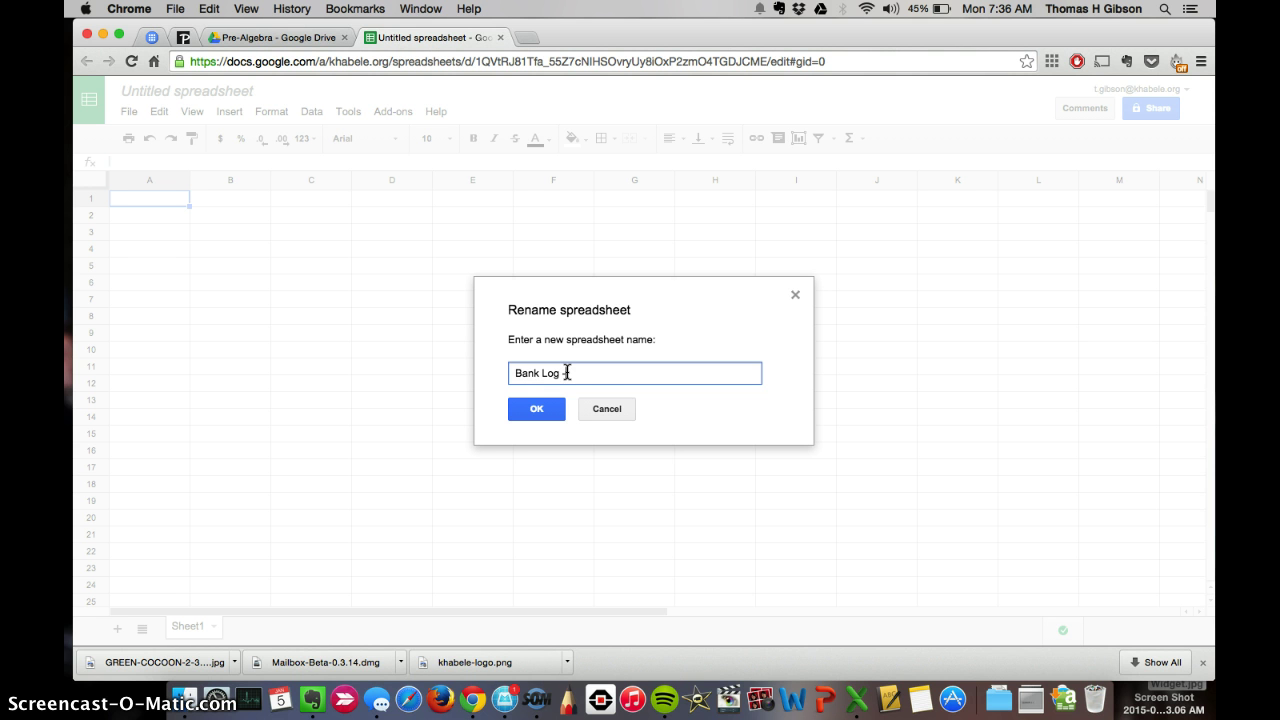
type(" T. Gibson")
left_click(538, 409)
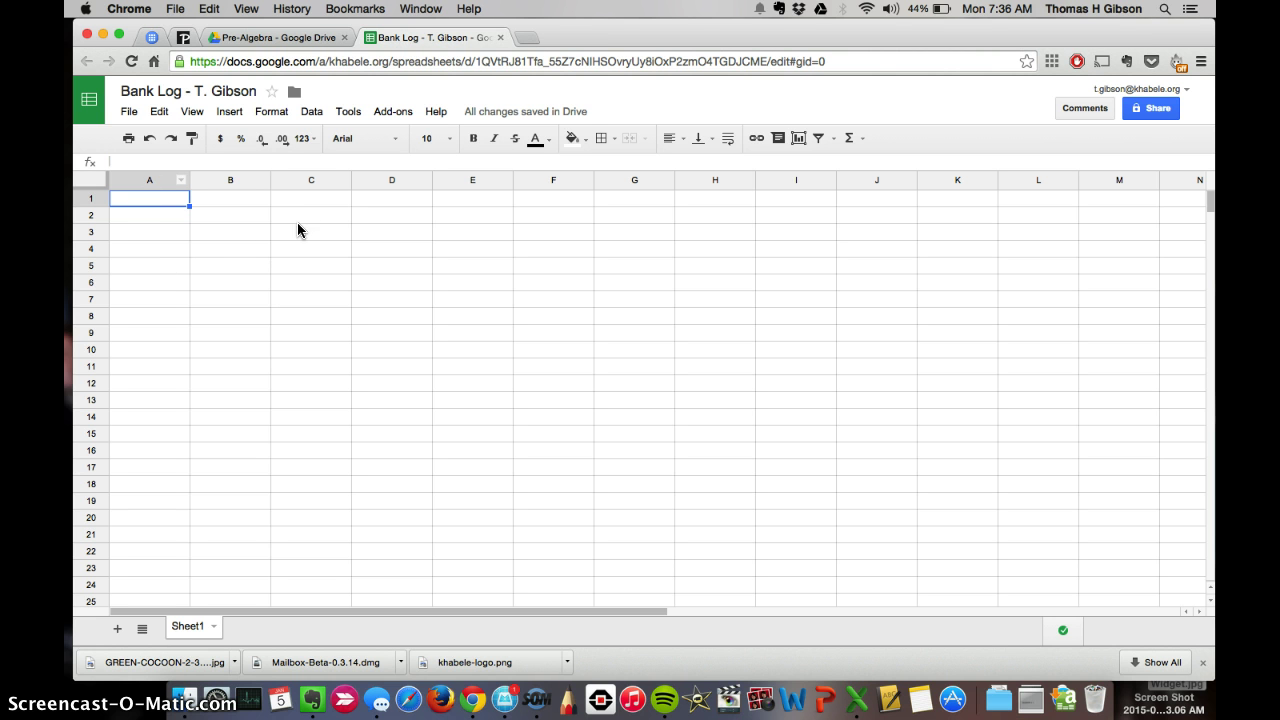
Move around the grid with the arrow keys and return to cell A1
key("Tab")
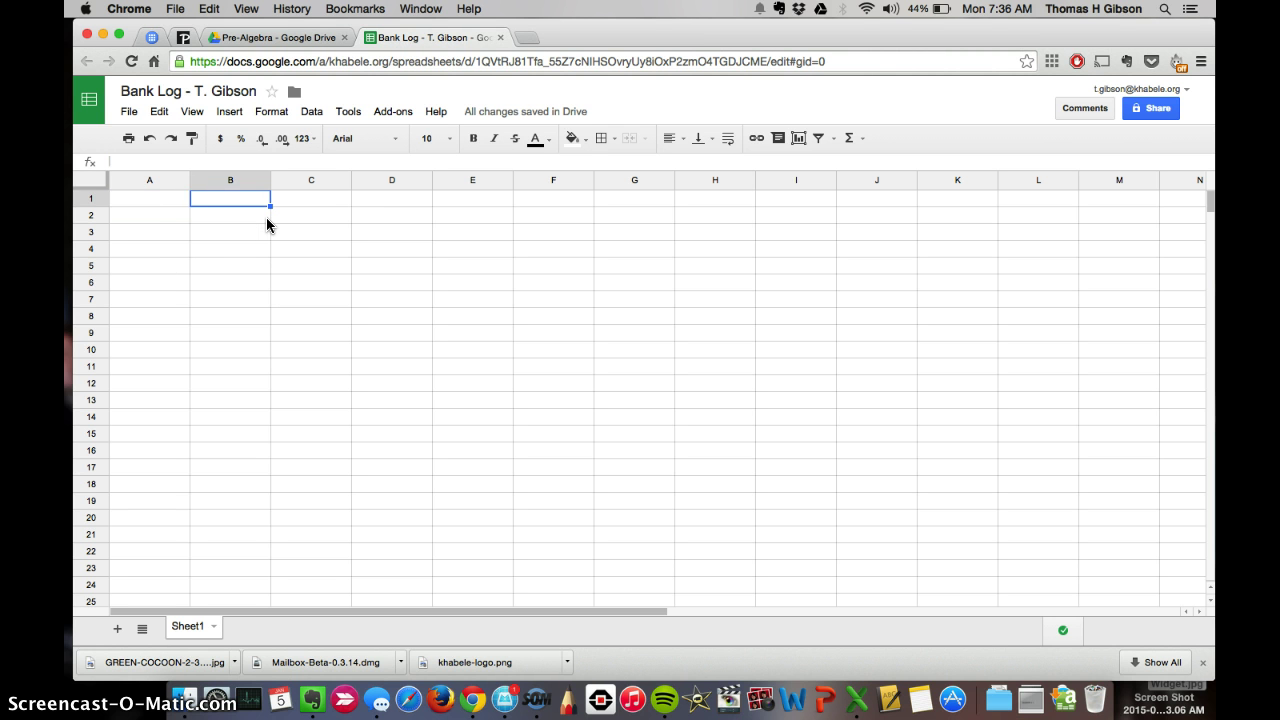
key("Left")
key("Tab")
key("Down")
key("Up")
key("Left")
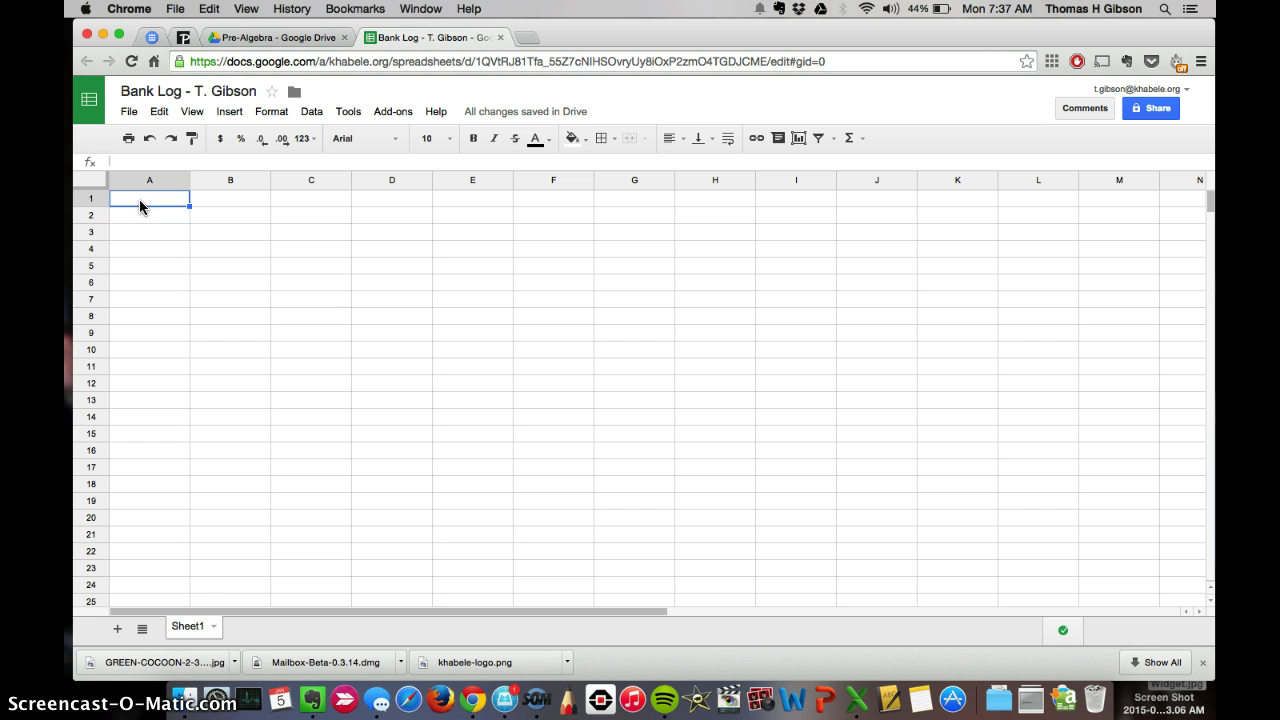
left_click(314, 273)
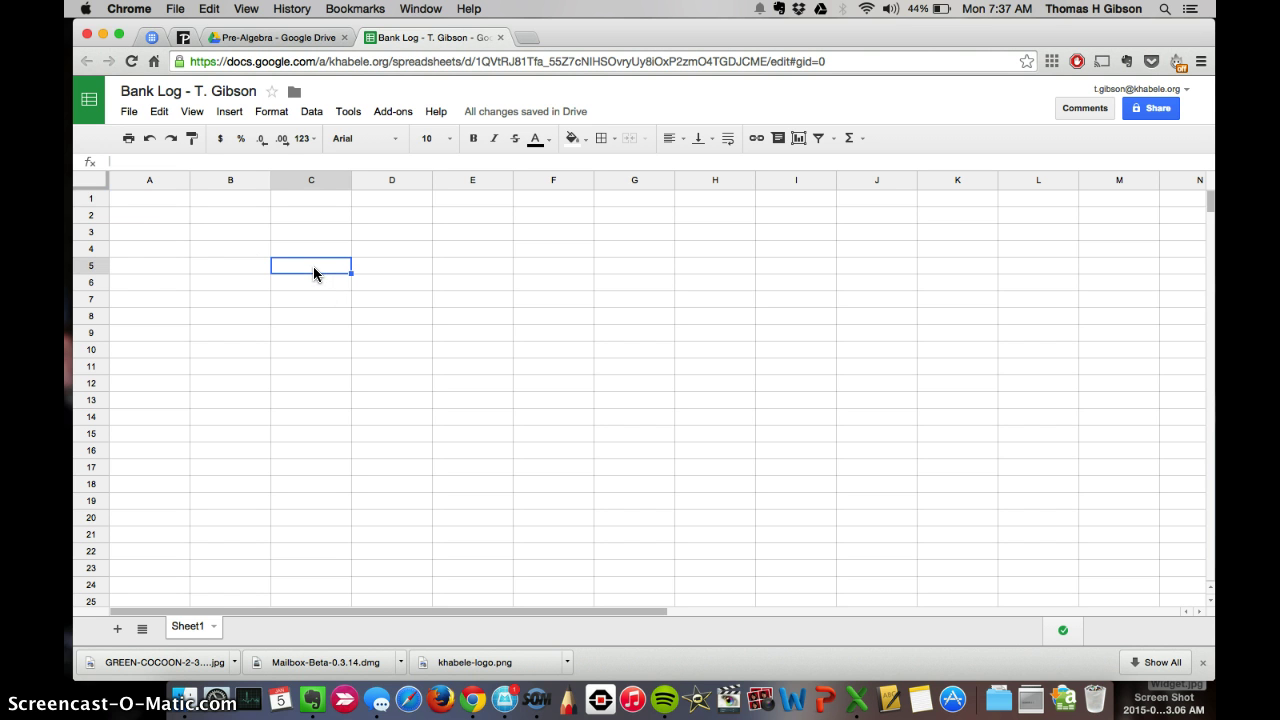
left_click(151, 201)
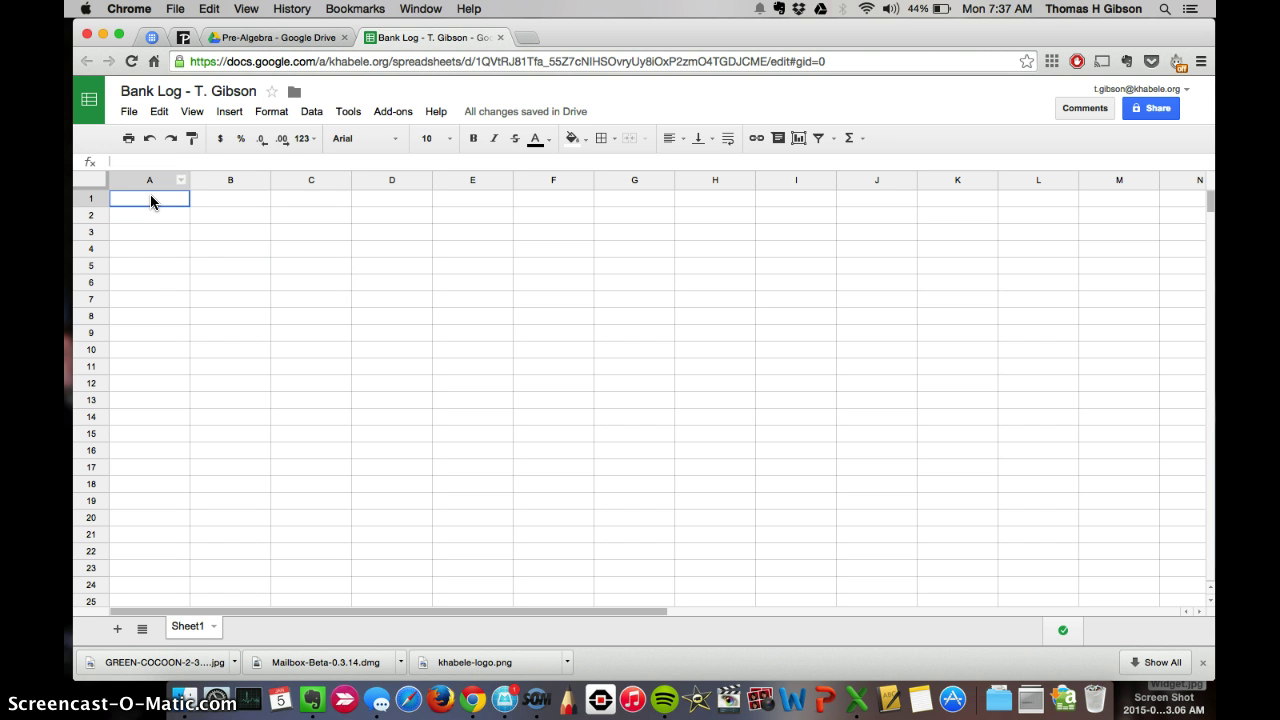
Enter the headings DATE, TRANSACTION, DEPOSIT, WITHDRAWAL and BALANCE in A1 through E1
type("DATE")
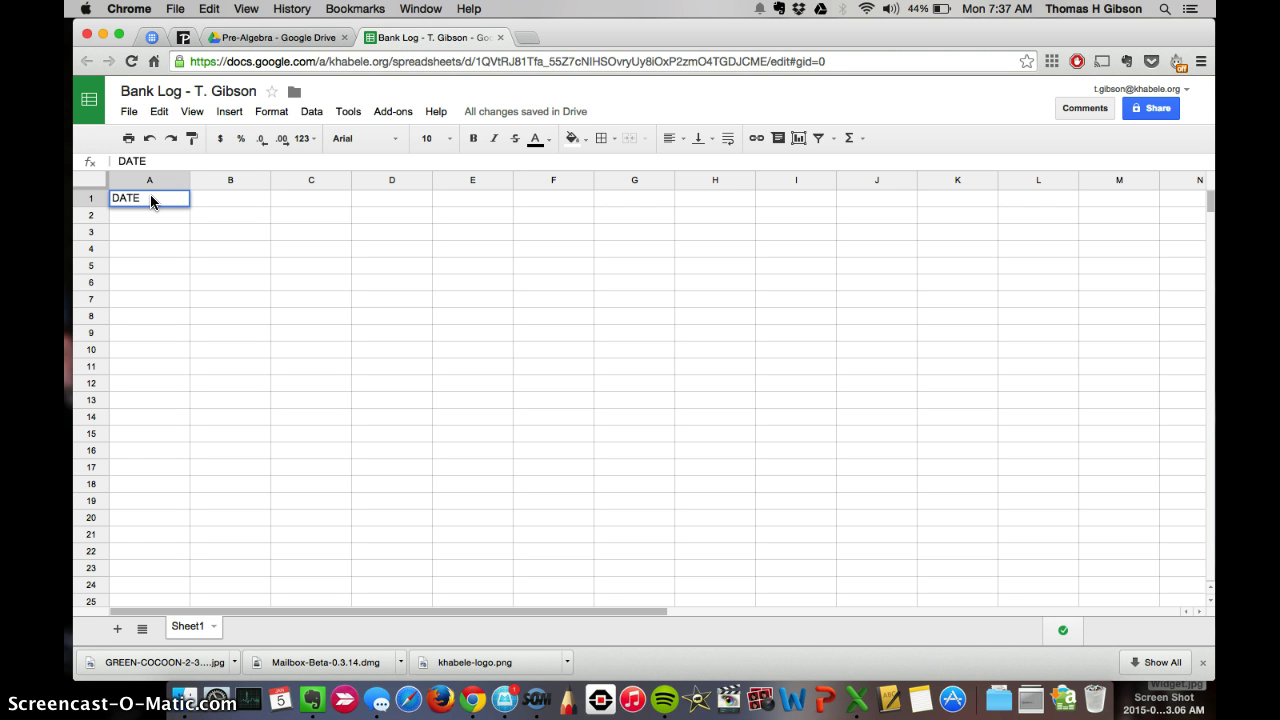
key("Tab")
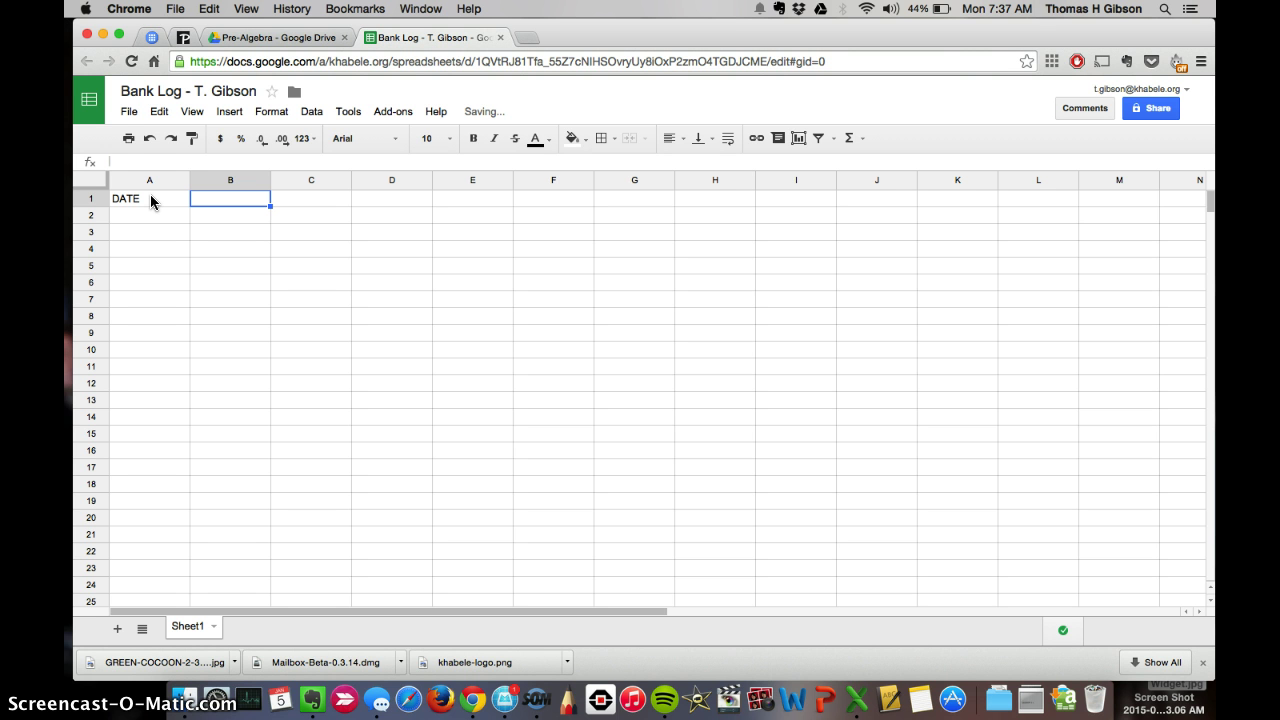
type("TRANSACTION")
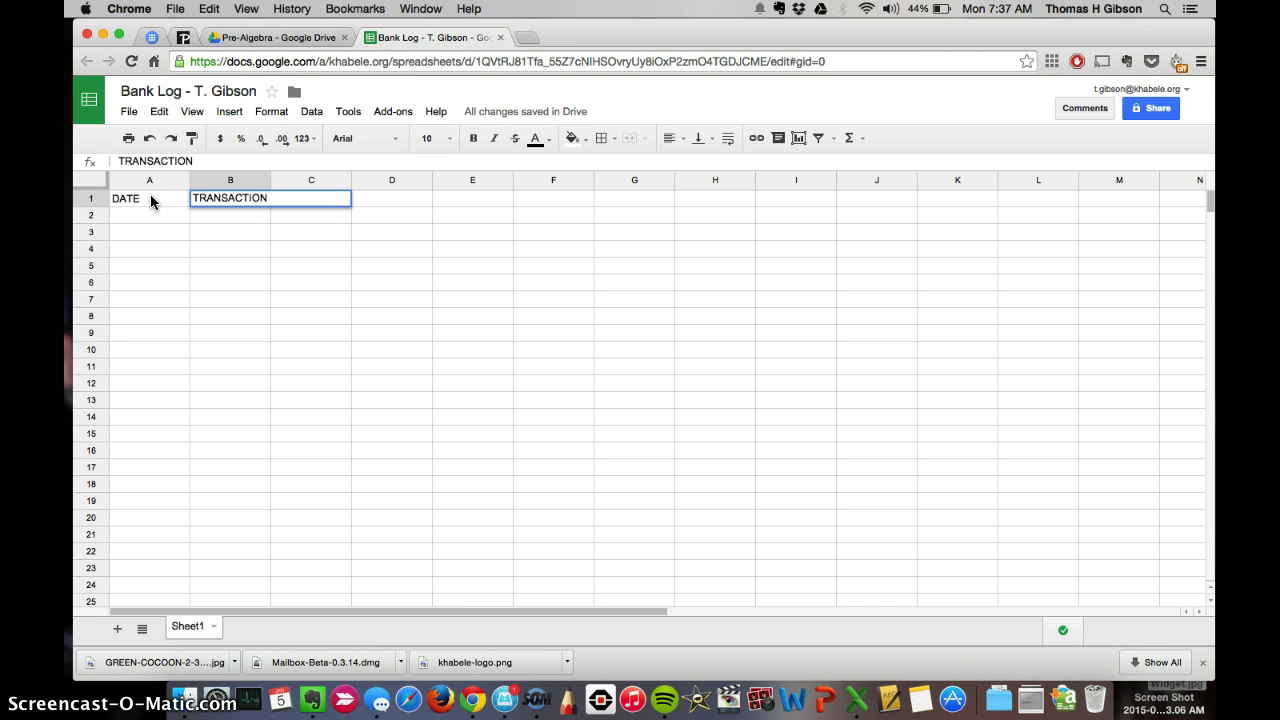
key("Tab")
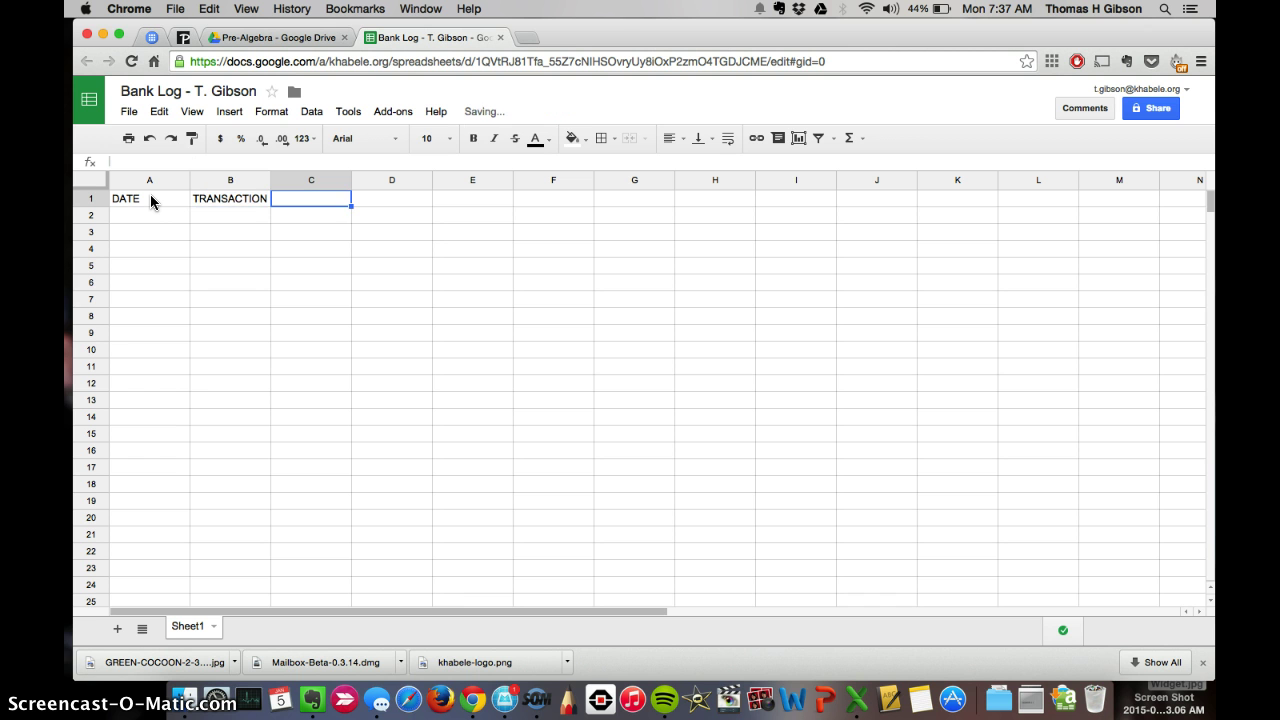
type("DEPOSIT")
key("Tab")
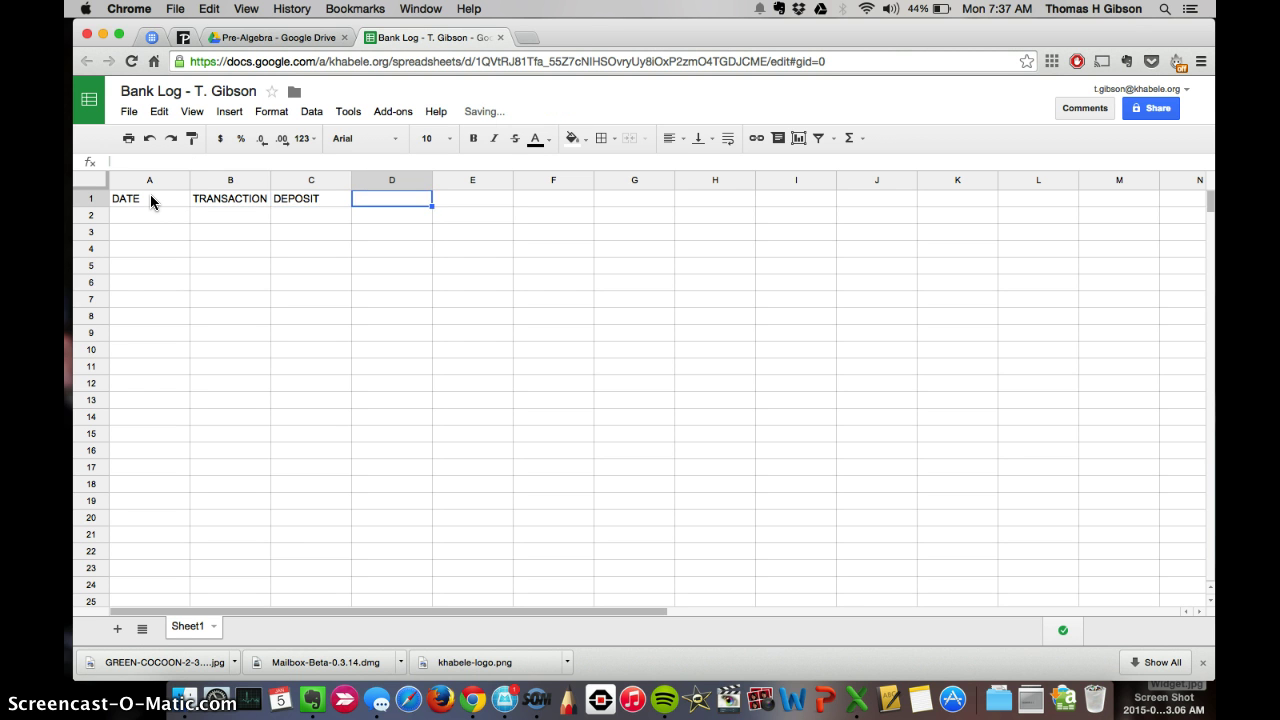
type("WITHDRA")
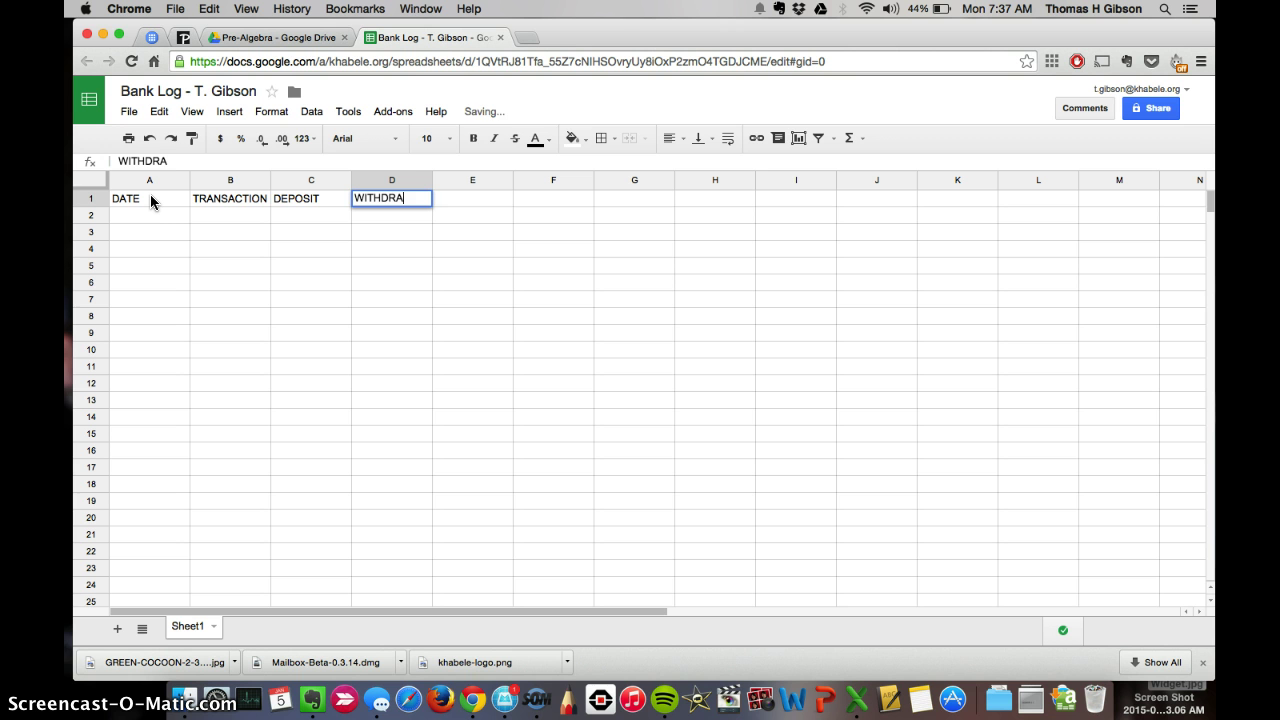
type("WAL")
key("Tab")
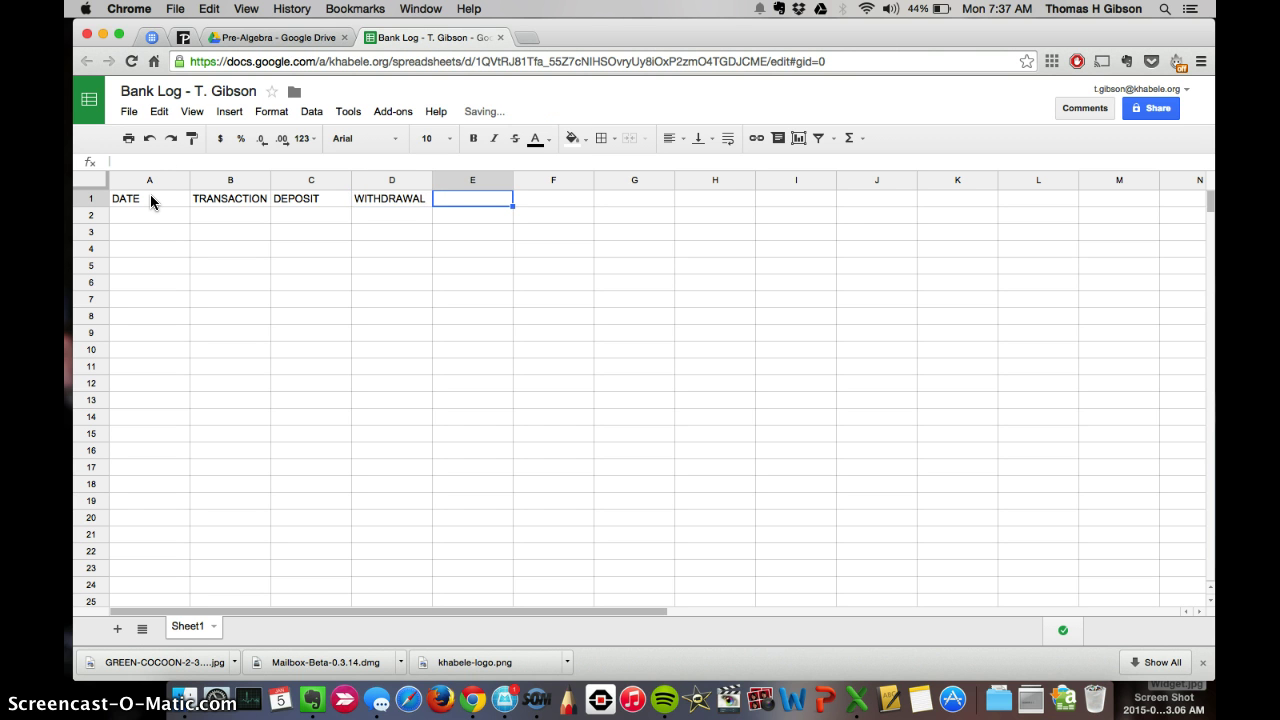
type("BALANCE")
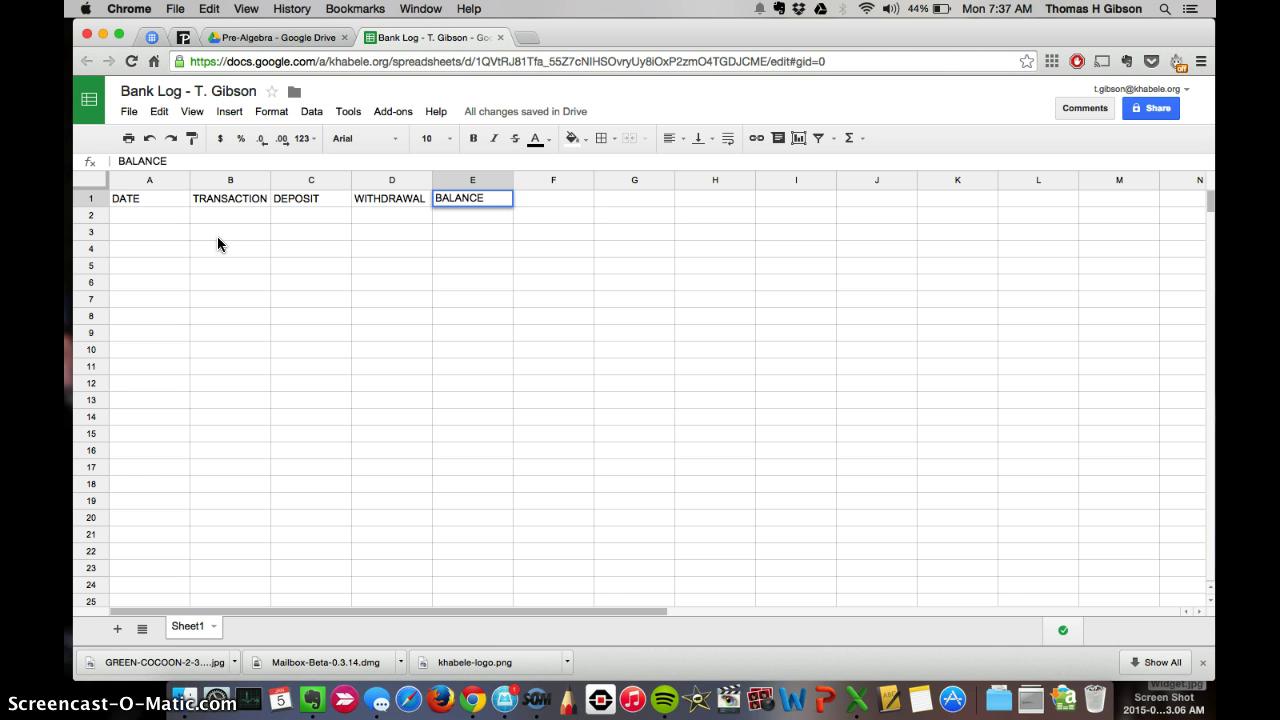
left_click(156, 214)
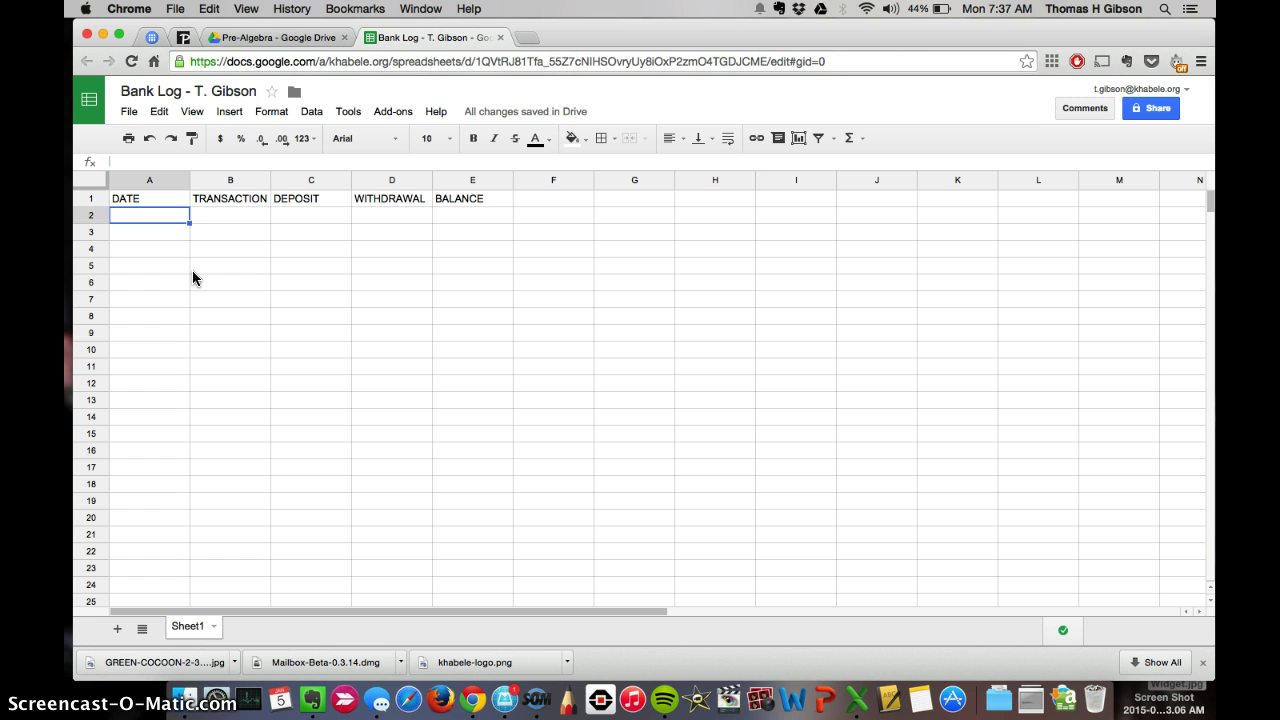
Clear cell A10 and enter 1/6 so it reads as the date 1/6/2015
key("Down")
key("Down")
key("Down")
key("Down")
key("Down")
key("Down")
key("Down")
key("Down")
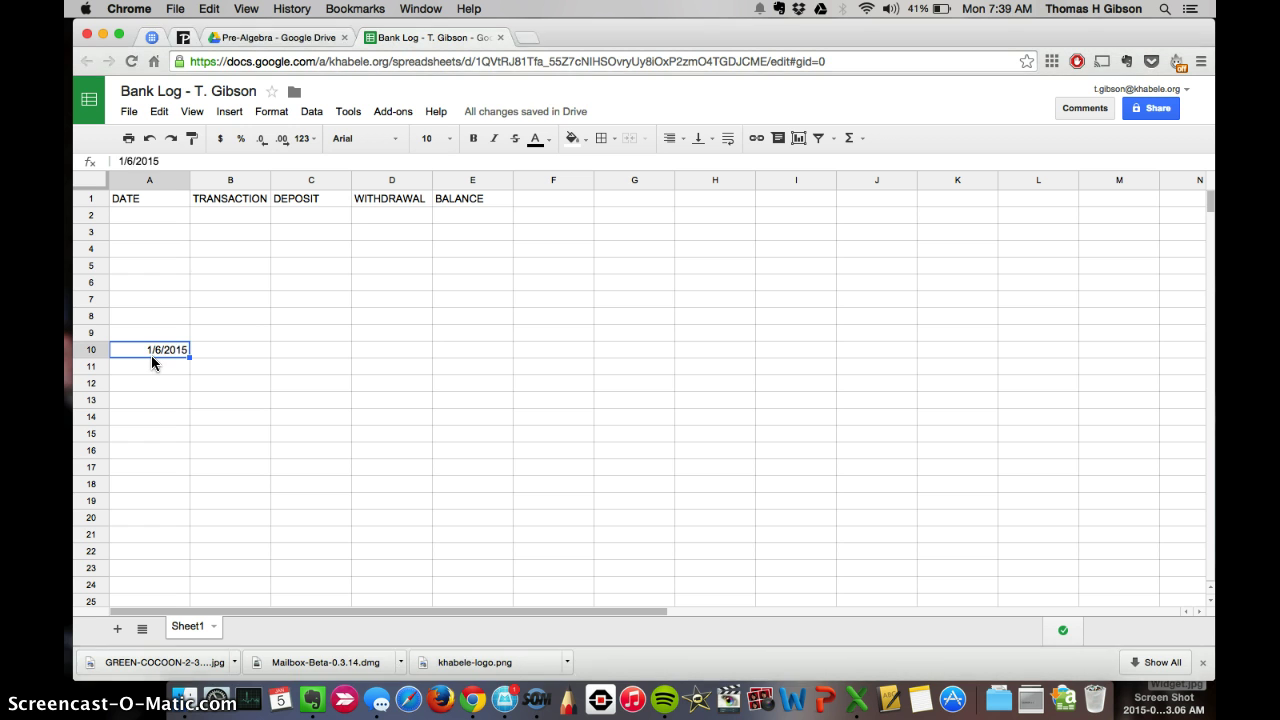
key("Delete")
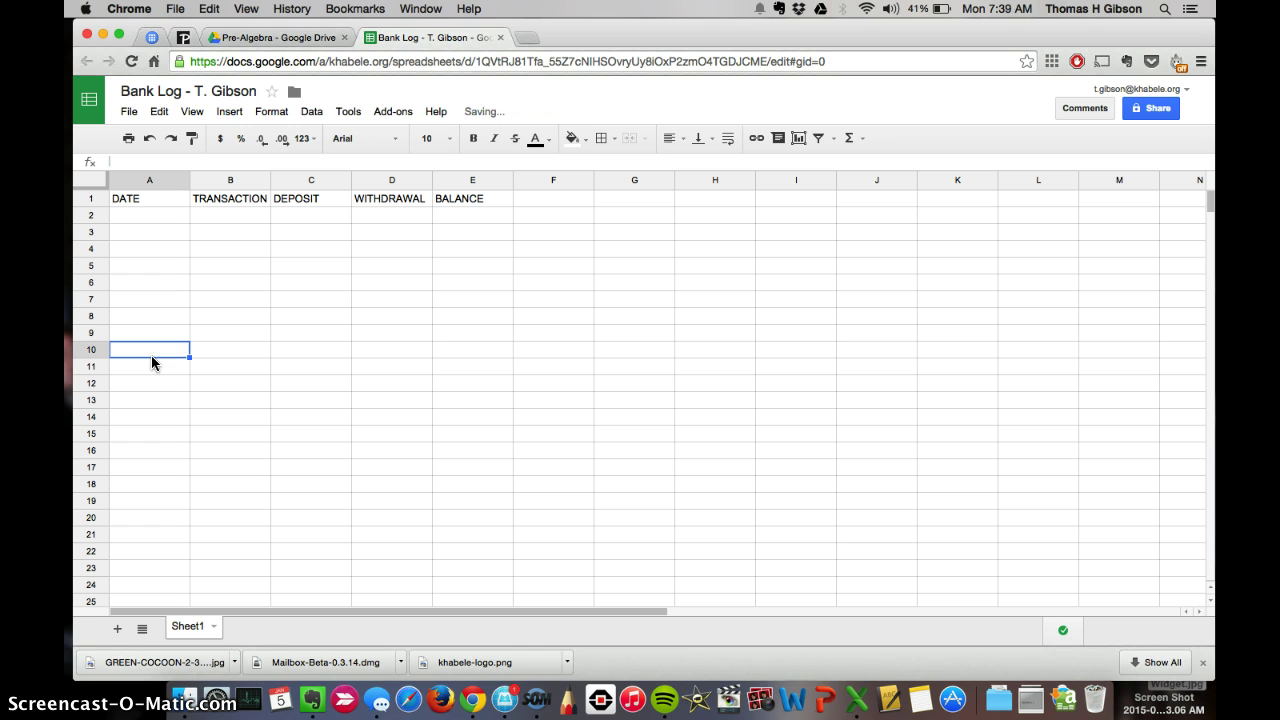
type("1/6")
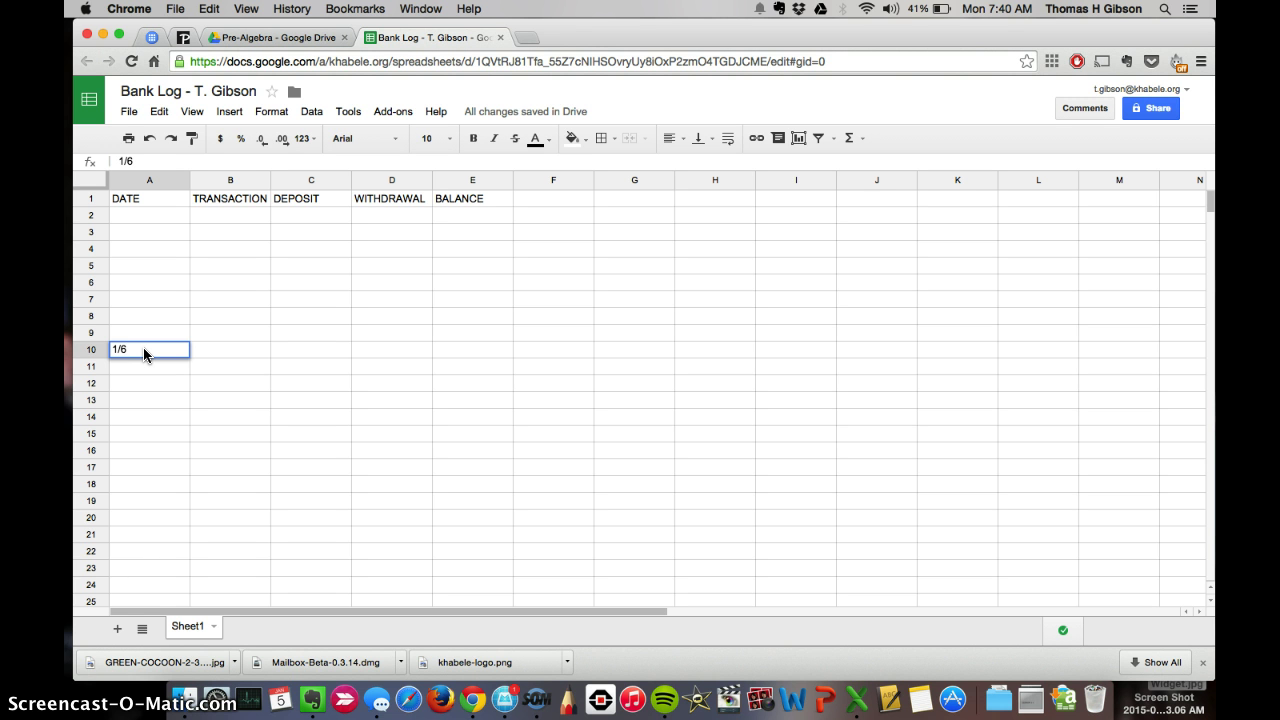
key("Return")
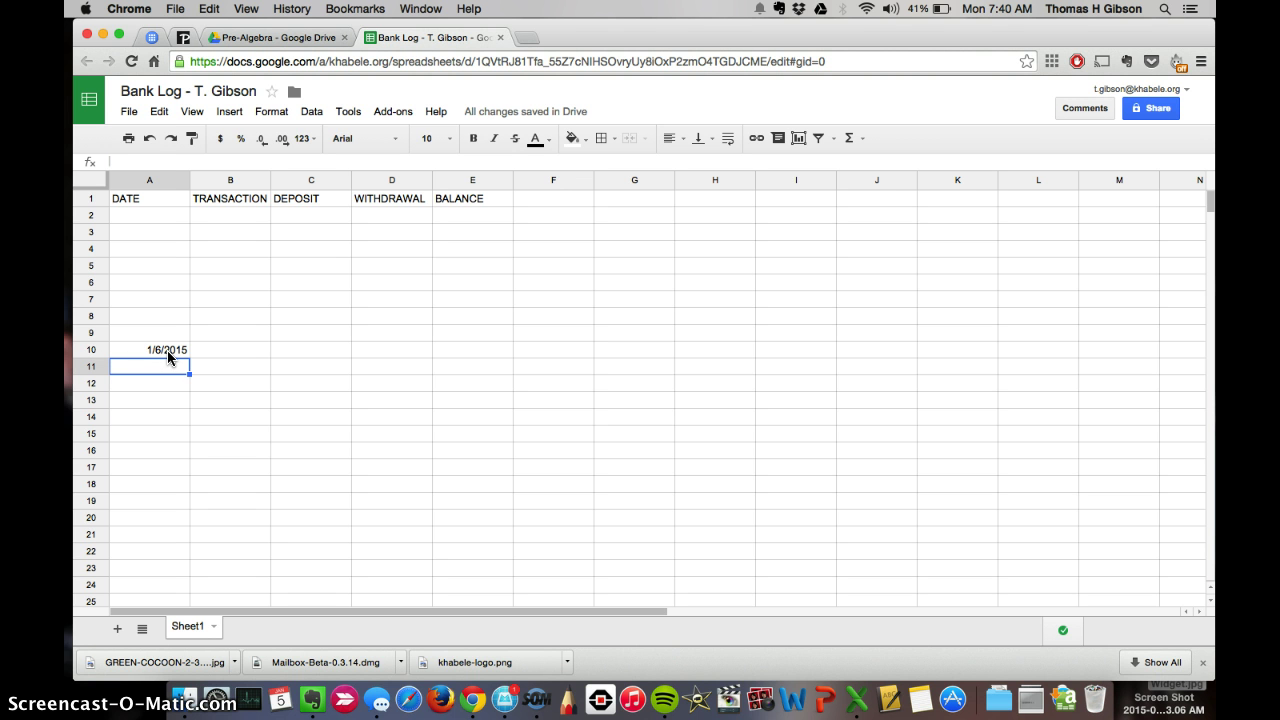
left_click(166, 350)
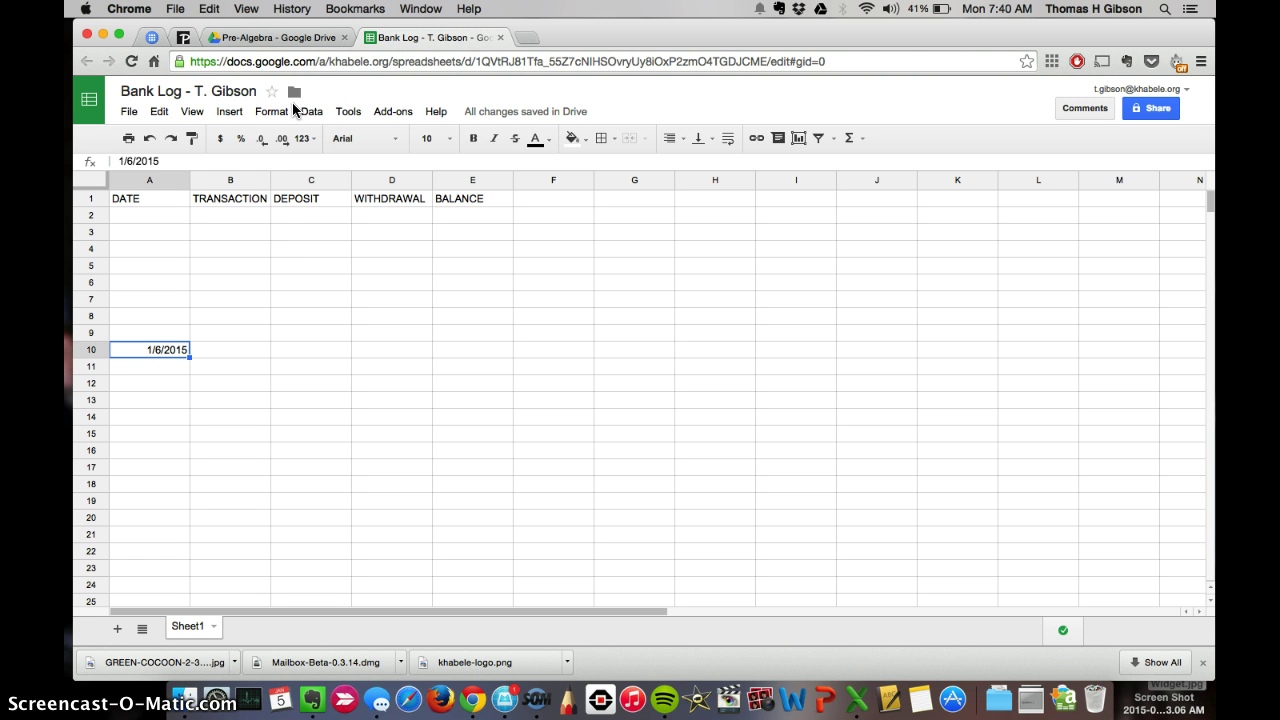
left_click(275, 114)
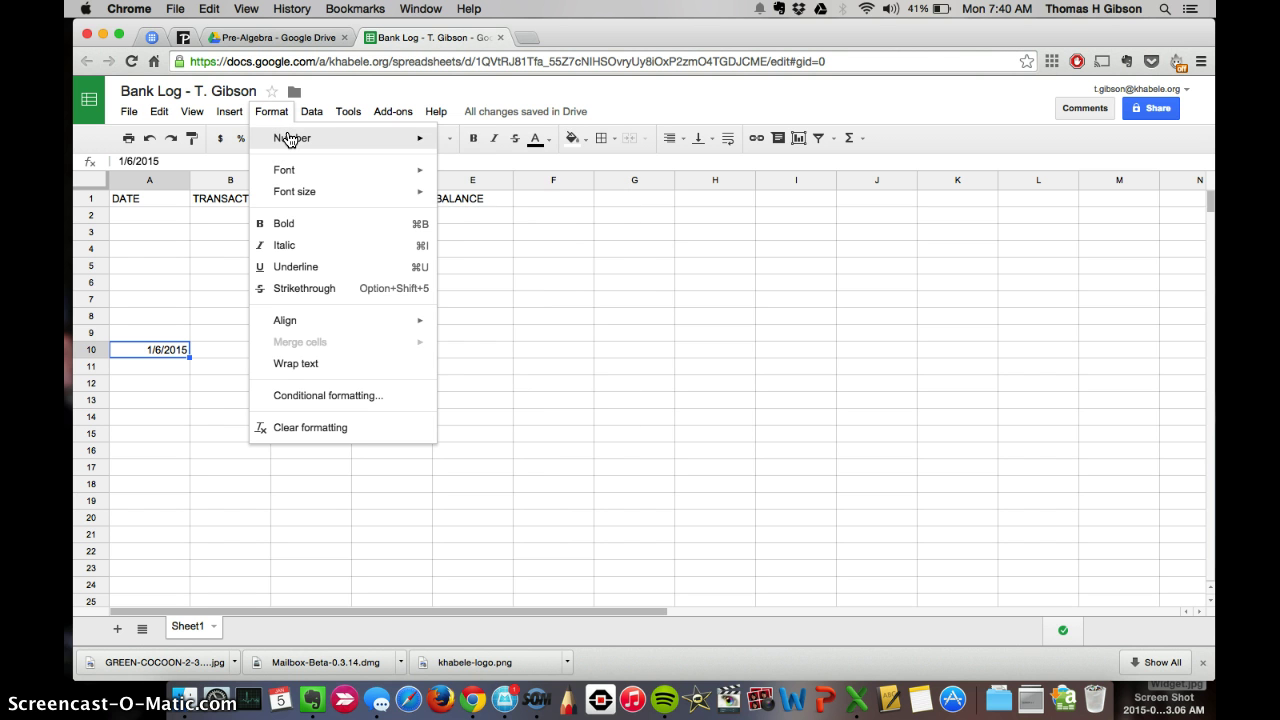
mouse_move(289, 139)
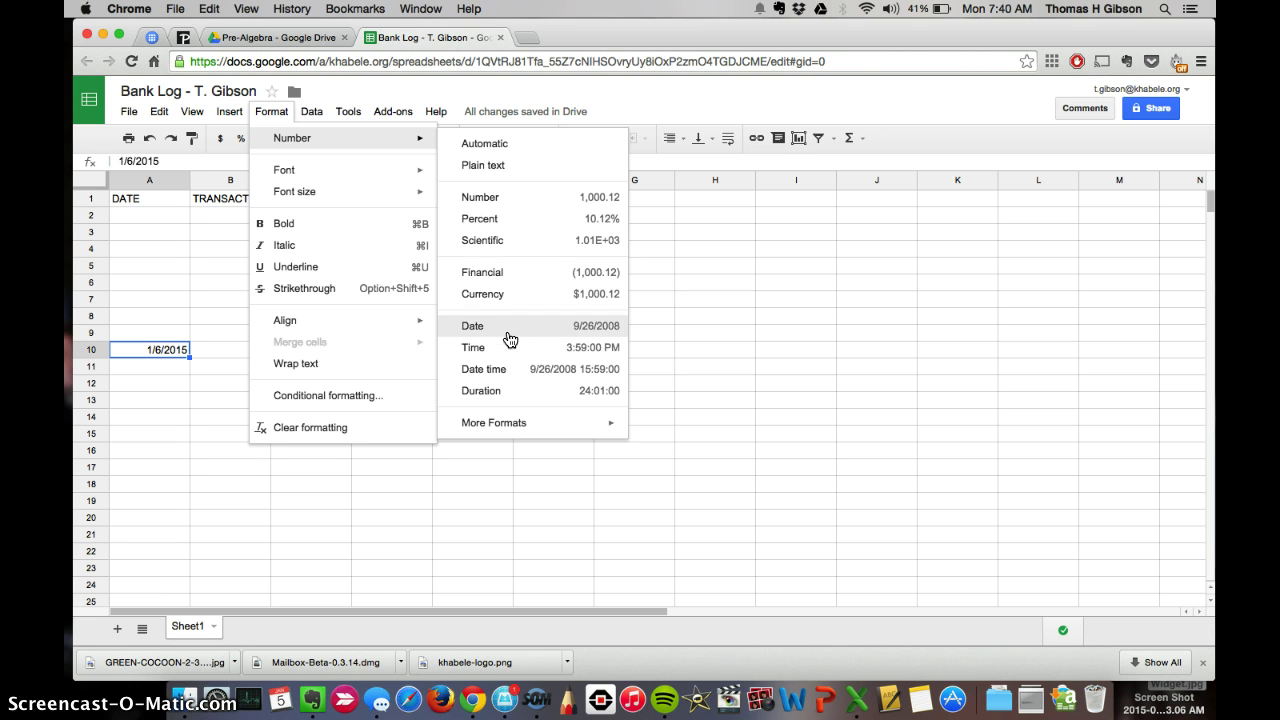
mouse_move(511, 427)
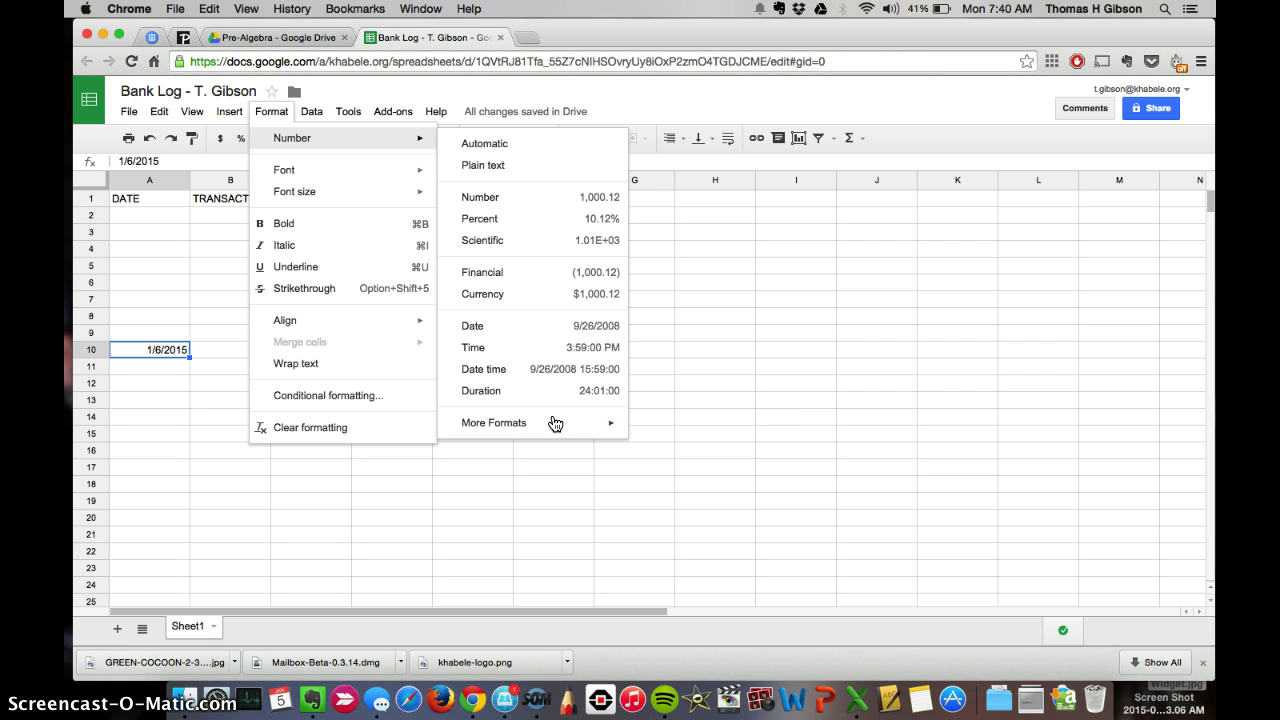
mouse_move(555, 424)
left_click(680, 450)
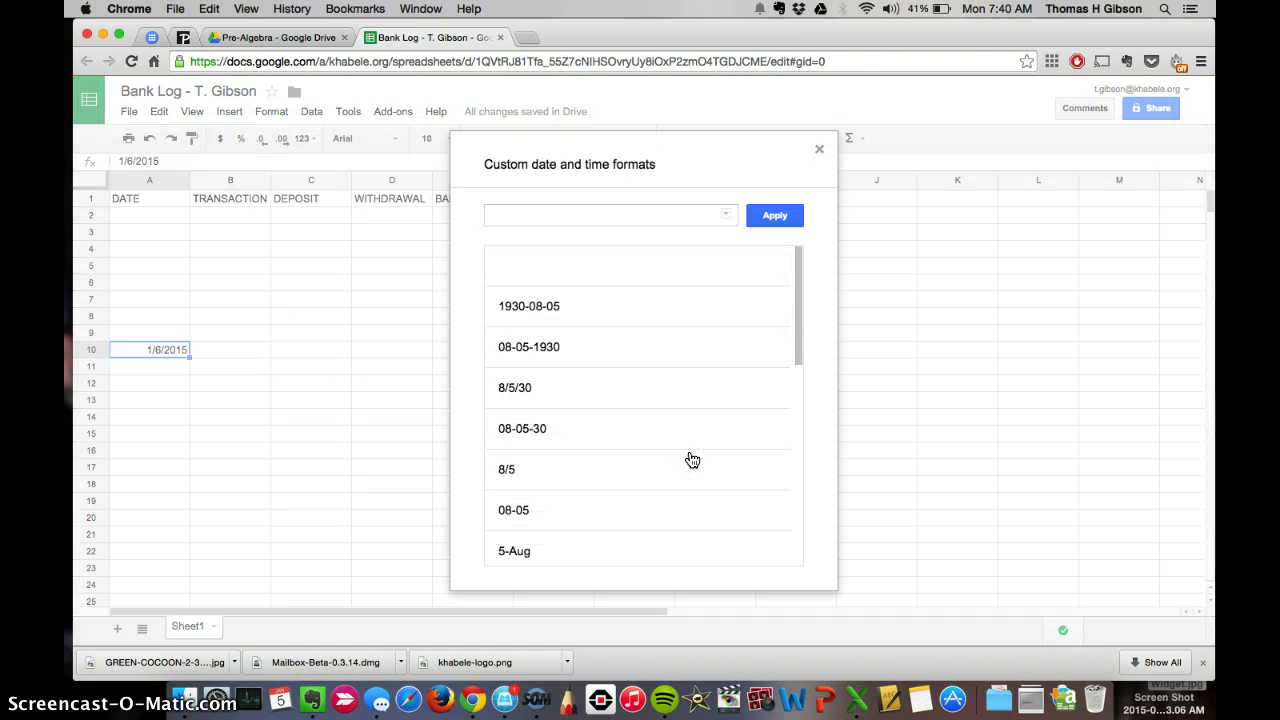
scroll(586, 451, "down", 4)
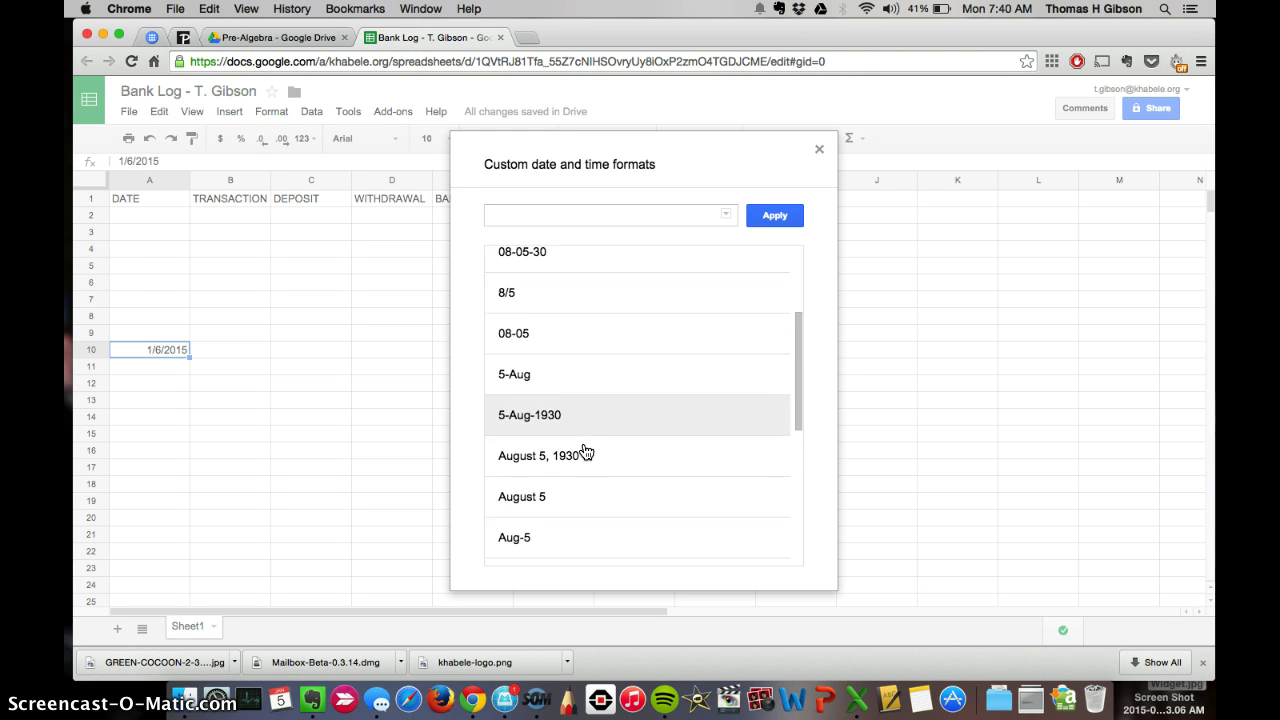
scroll(586, 451, "down", 2)
scroll(586, 452, "up", 1)
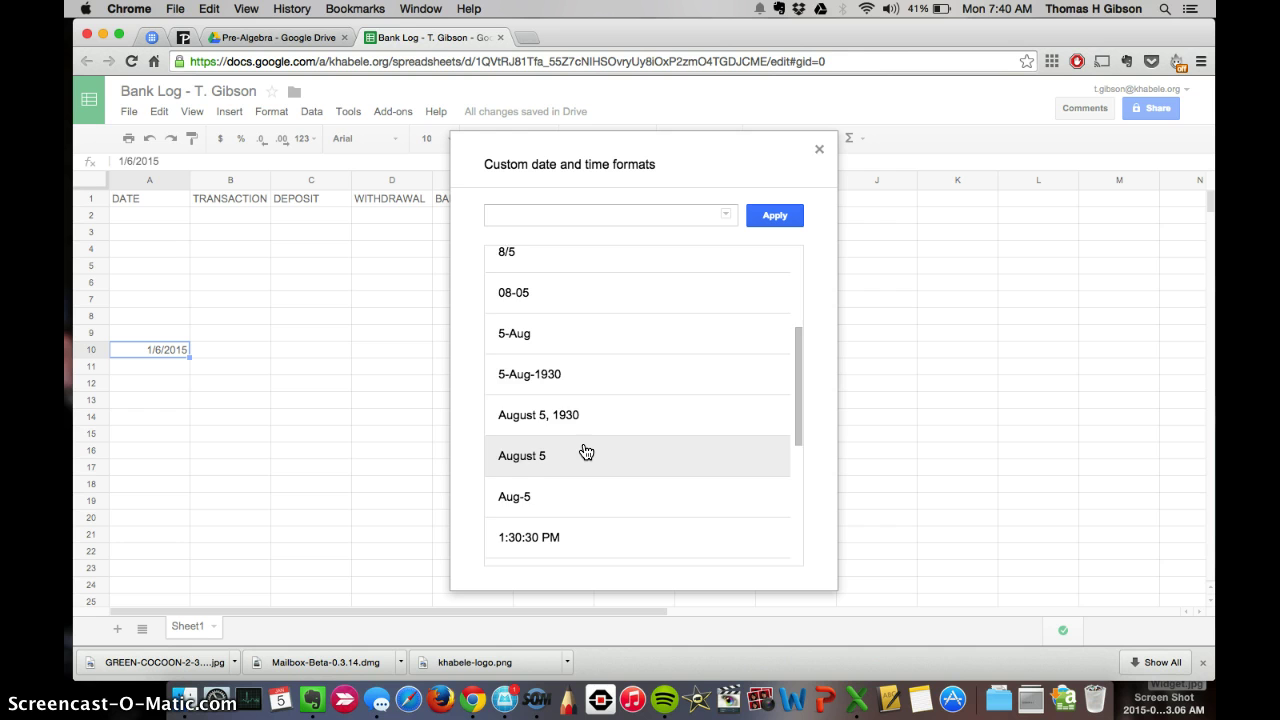
scroll(586, 452, "down", 2)
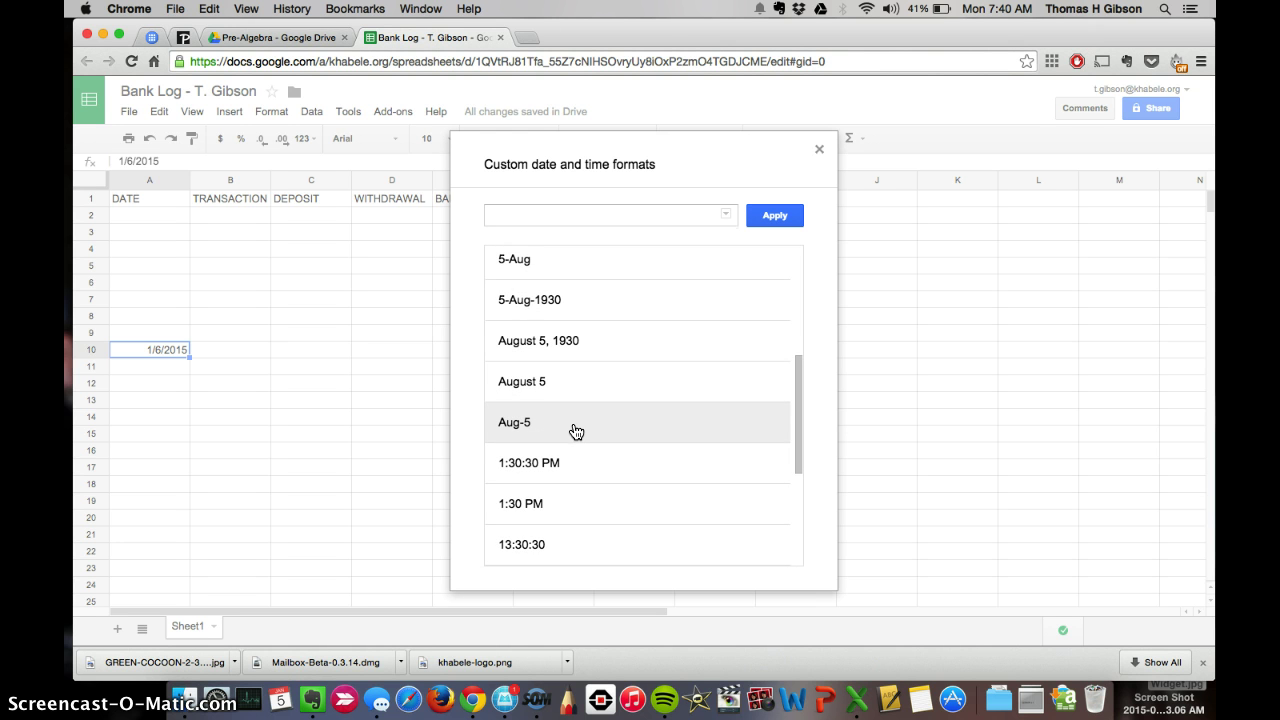
left_click(576, 431)
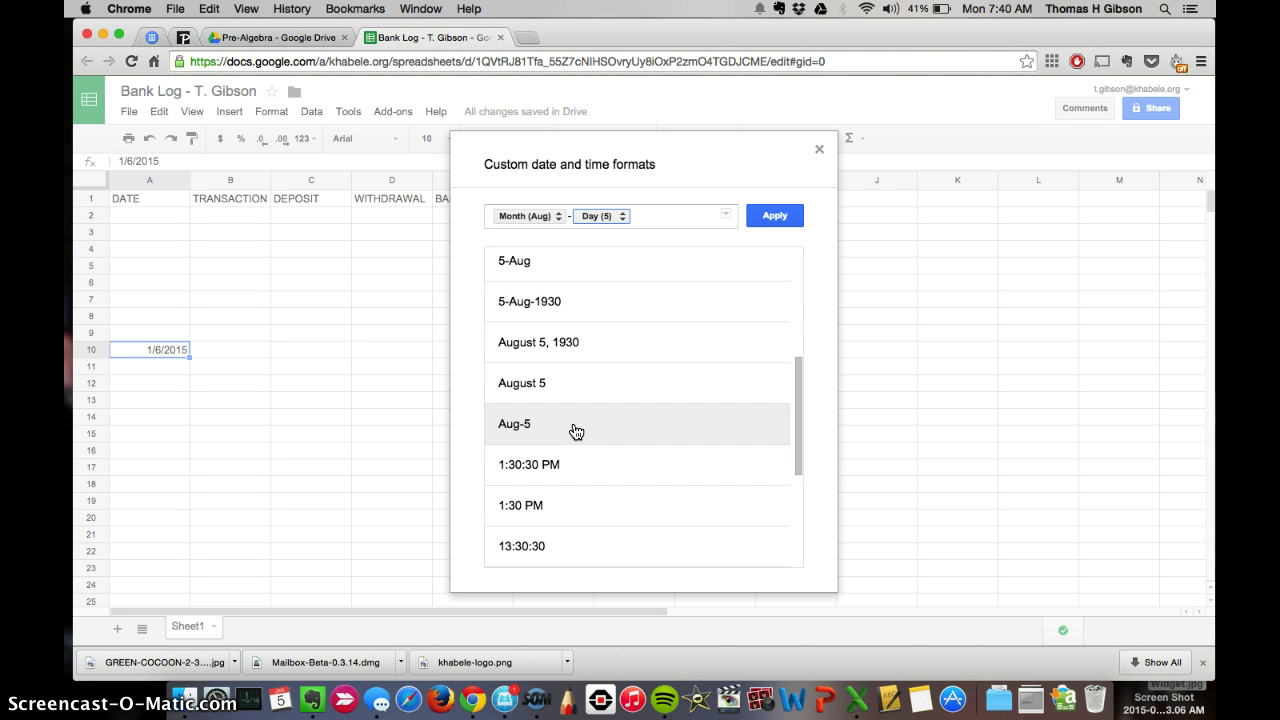
left_click(774, 216)
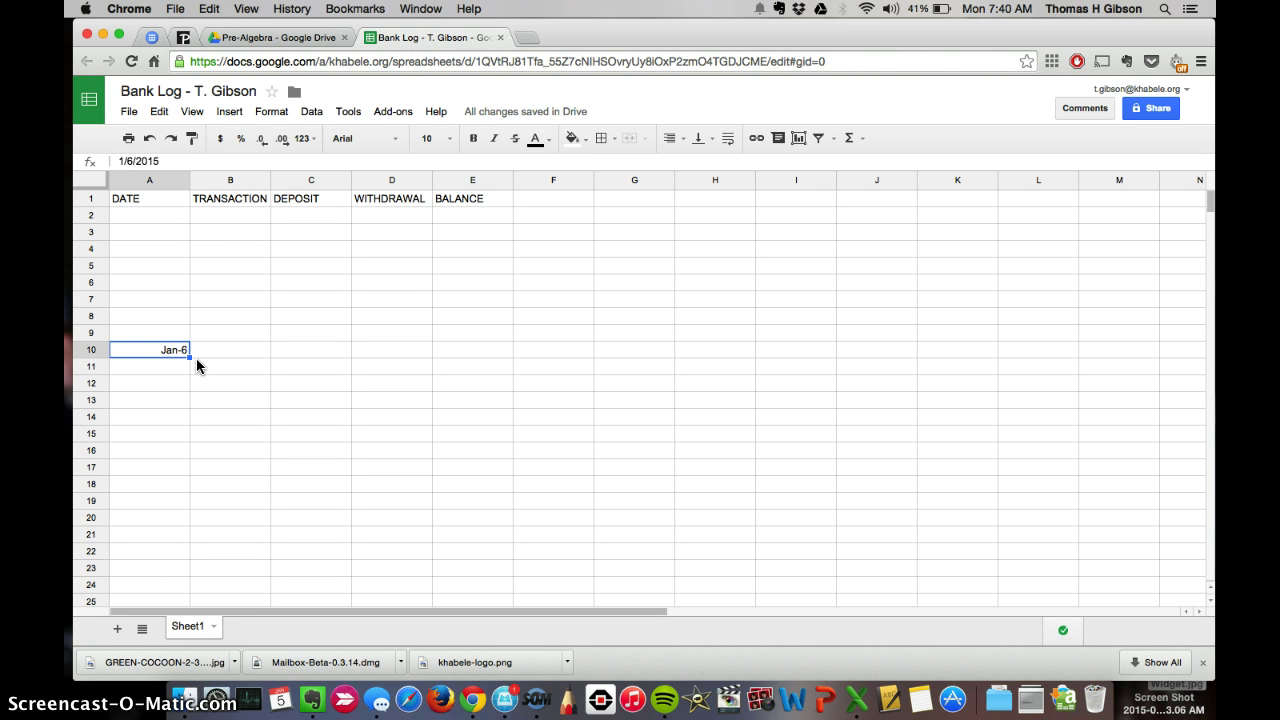
key("super+z")
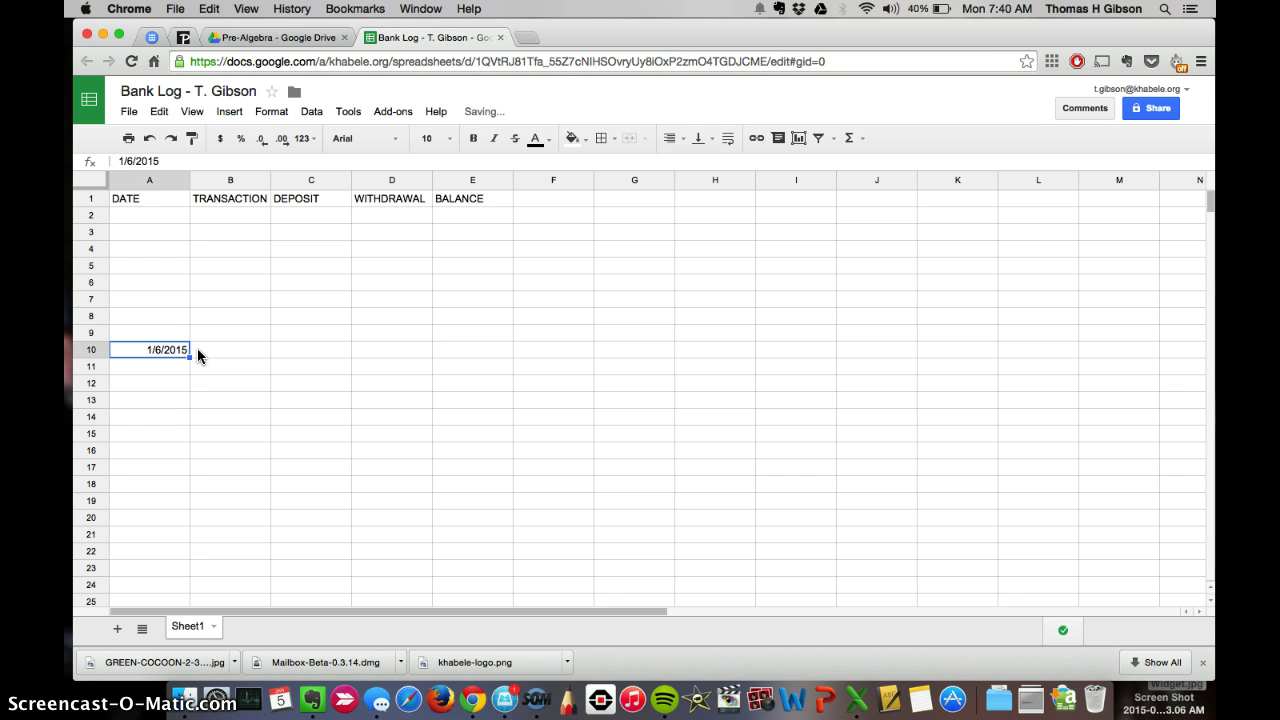
Label cell B10 'Starting Balance'
left_click(198, 355)
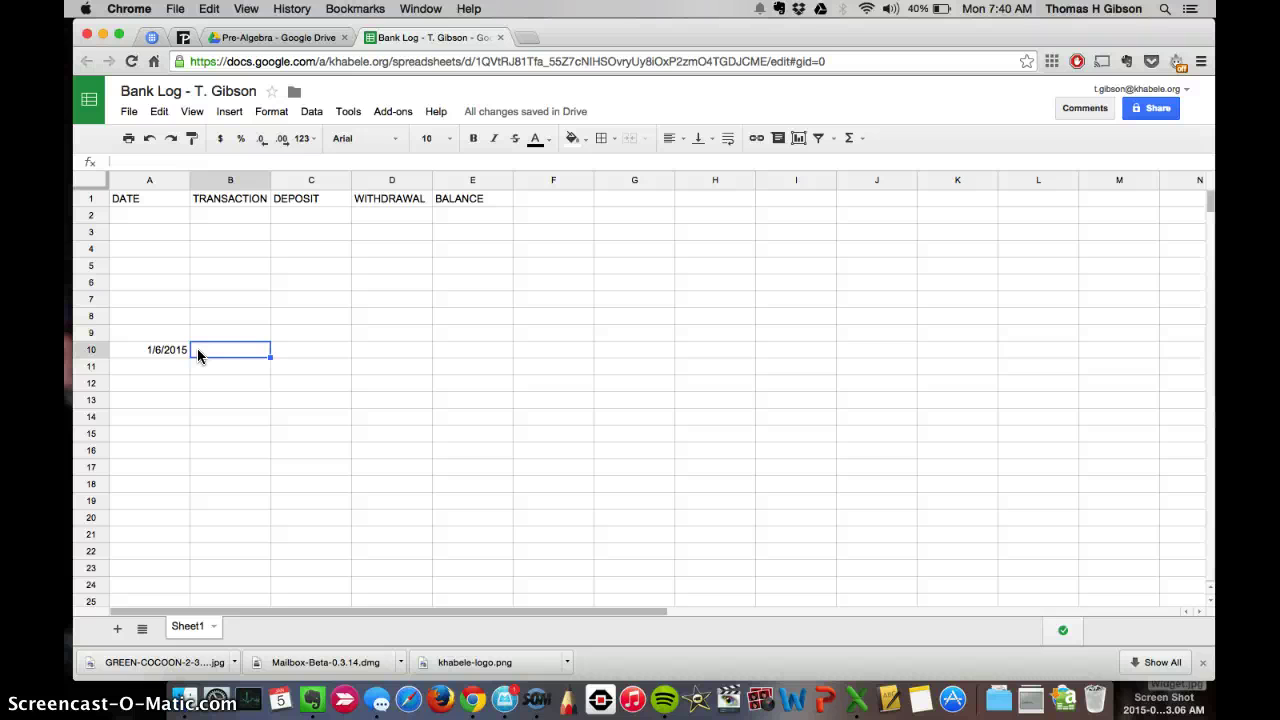
type("Starting Balance")
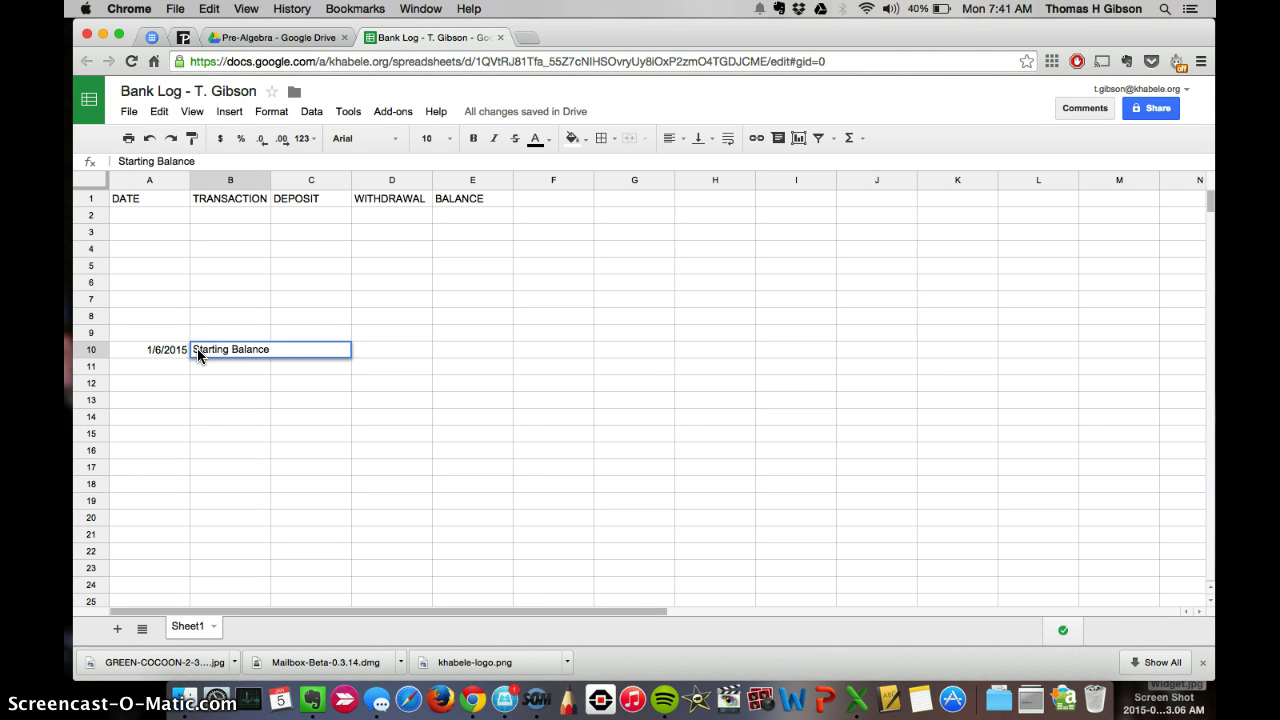
key("Tab")
key("Tab")
key("Tab")
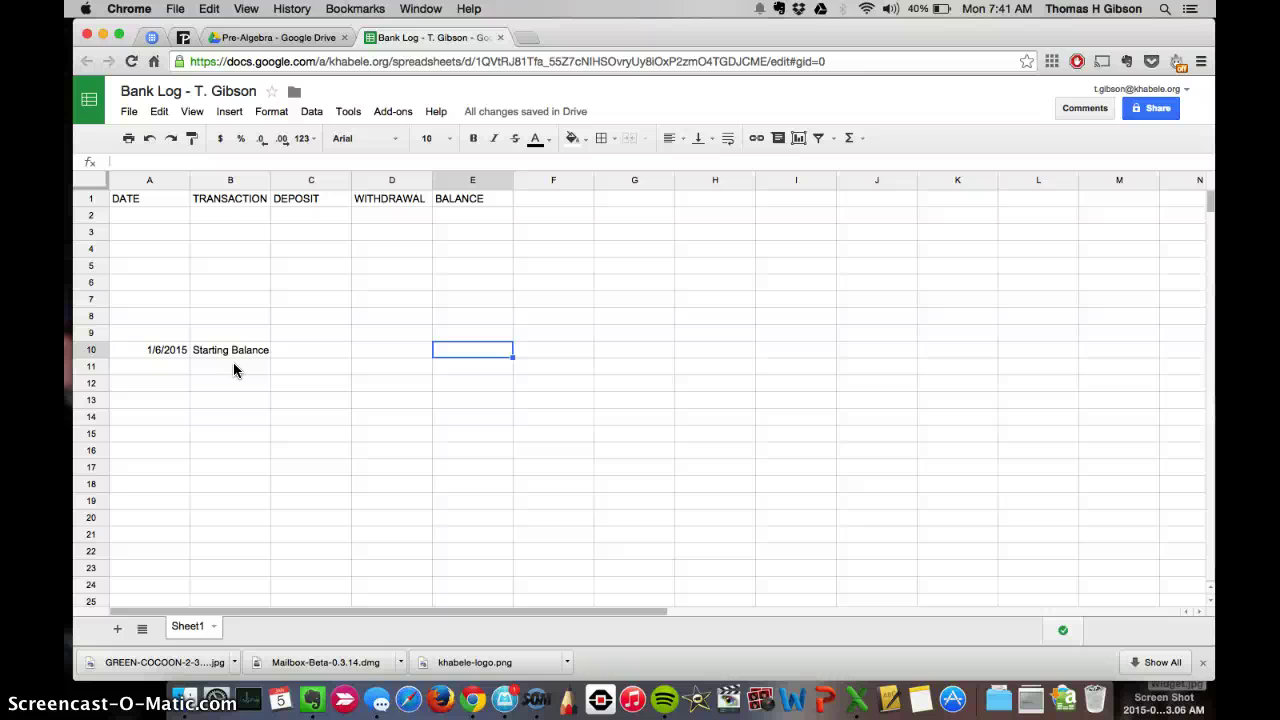
Enter 1,245 in E10 and format it as whole-dollar currency, $1,245
type("1,245")
left_click(234, 366)
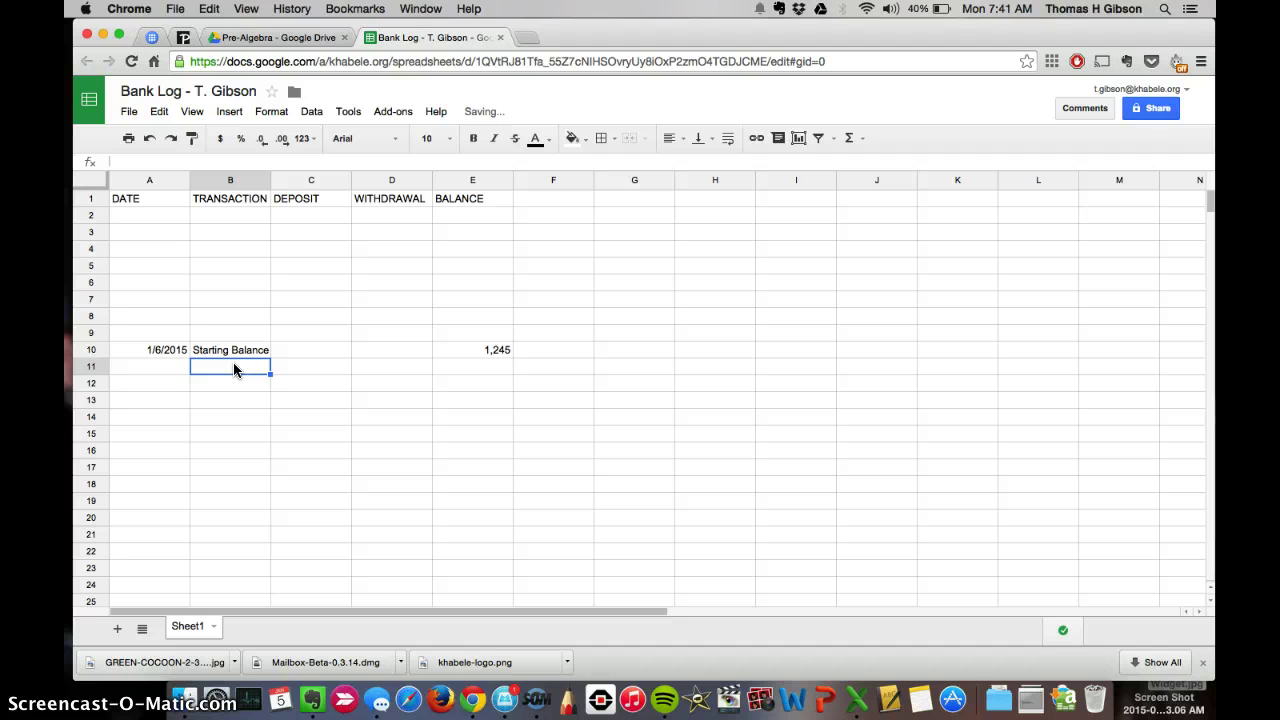
left_click(480, 350)
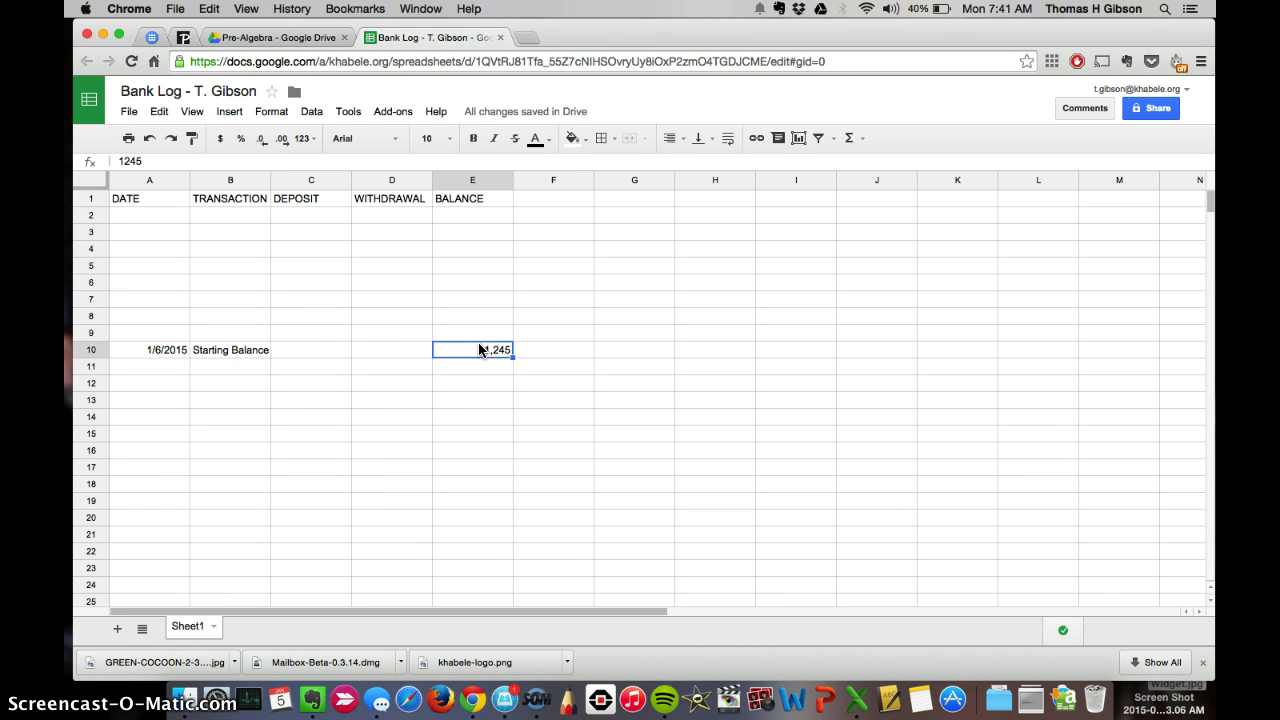
left_click(222, 139)
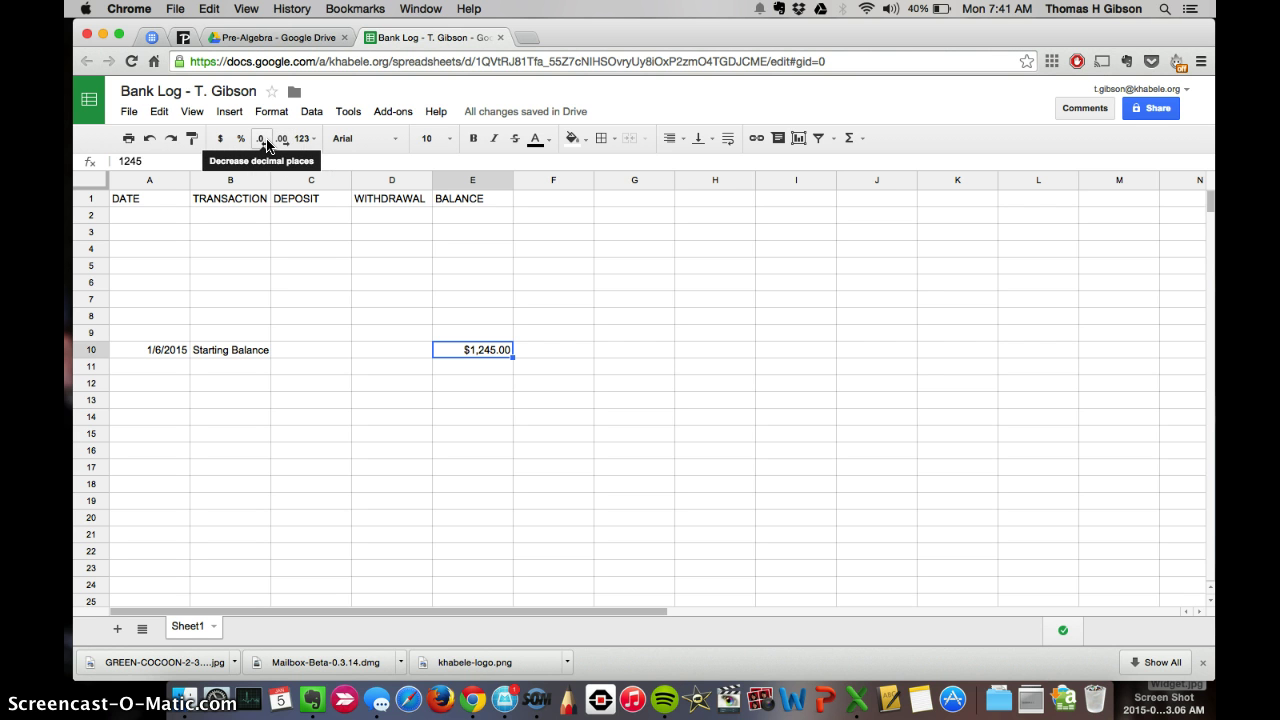
left_click(262, 139)
left_click(262, 139)
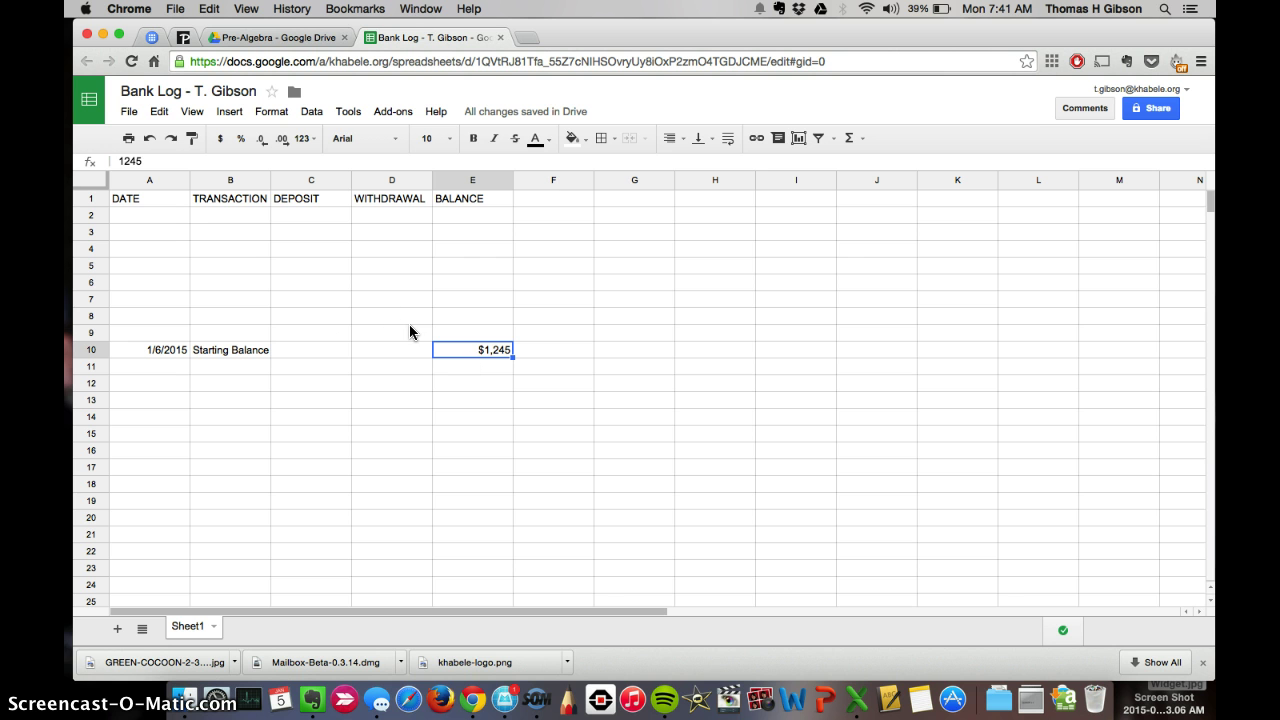
left_click(481, 336)
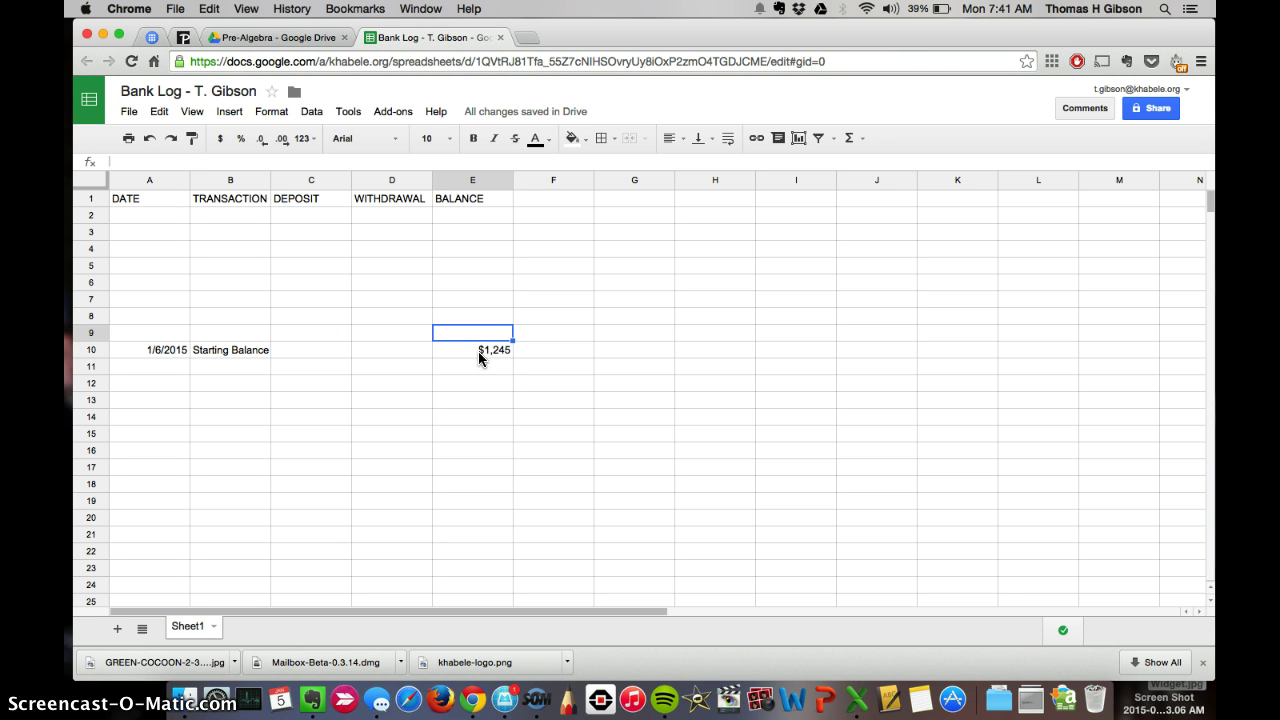
left_click(481, 349)
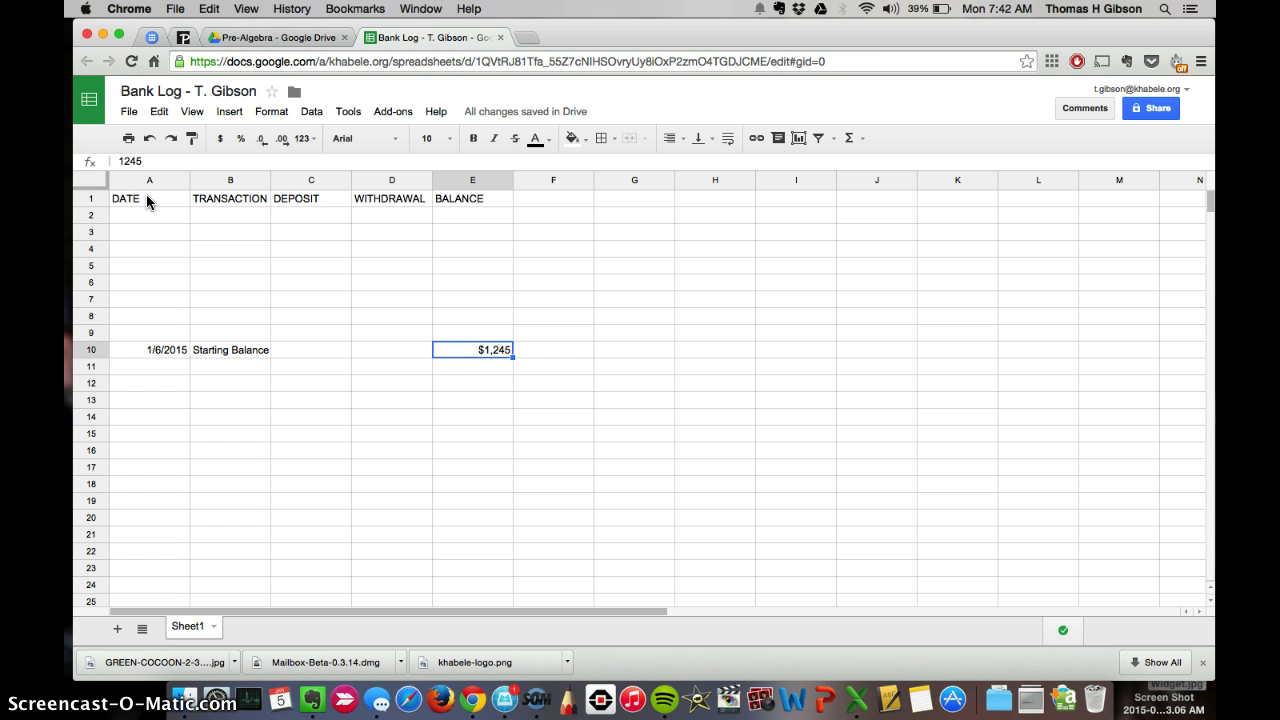
Check each header cell from DATE through BALANCE in row 1
left_click(147, 201)
left_click(233, 201)
left_click(325, 201)
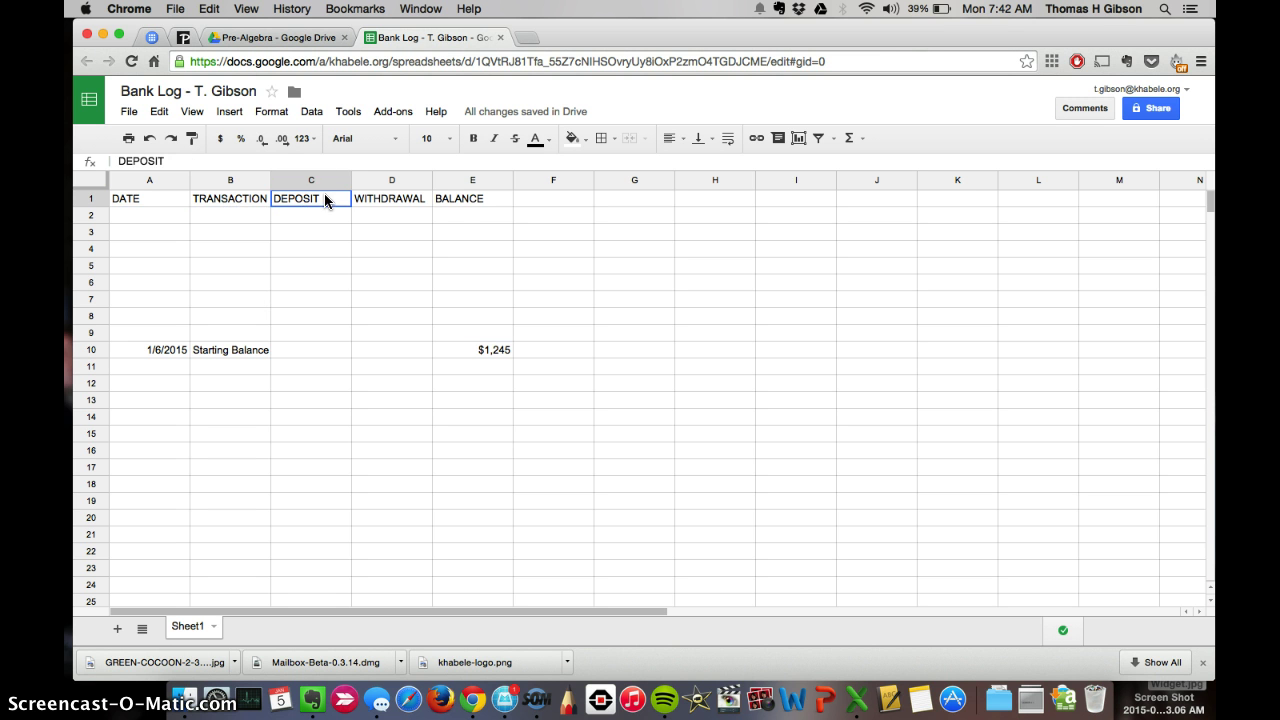
left_click(386, 199)
left_click(458, 200)
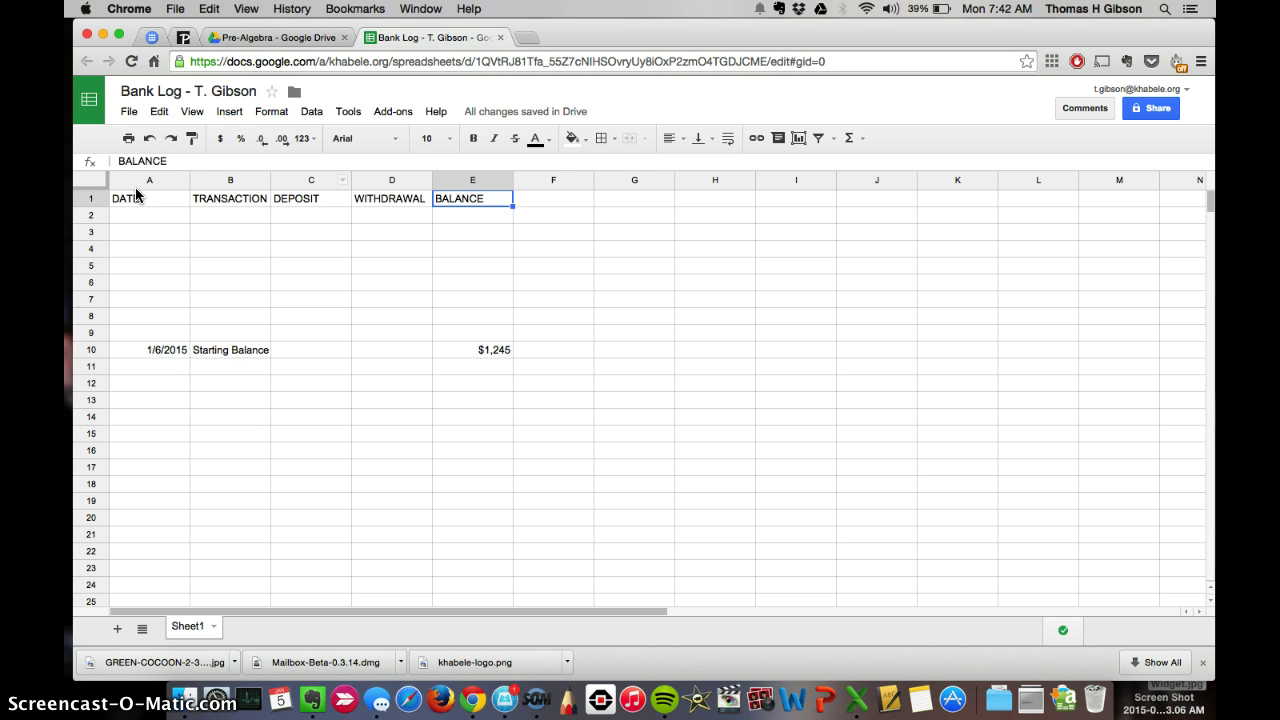
Make the DATE heading in A1 bold, underlined and italic
left_click(141, 204)
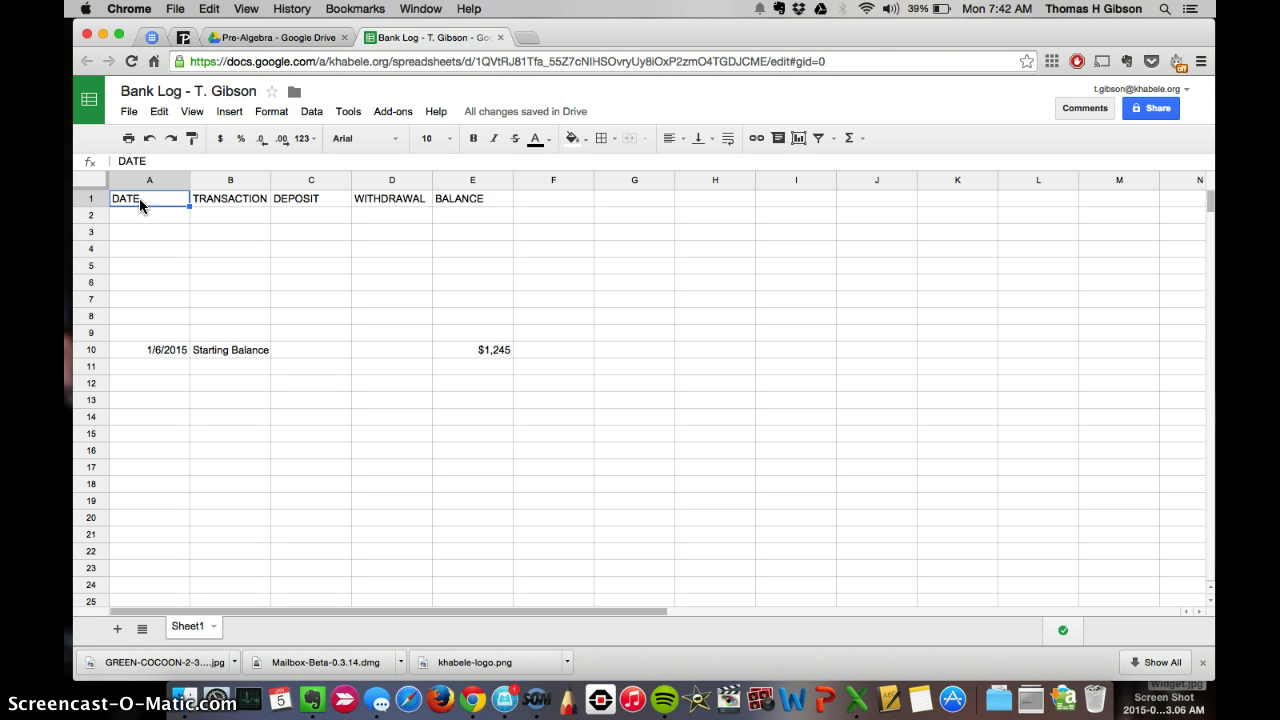
key("super+b")
key("super+u")
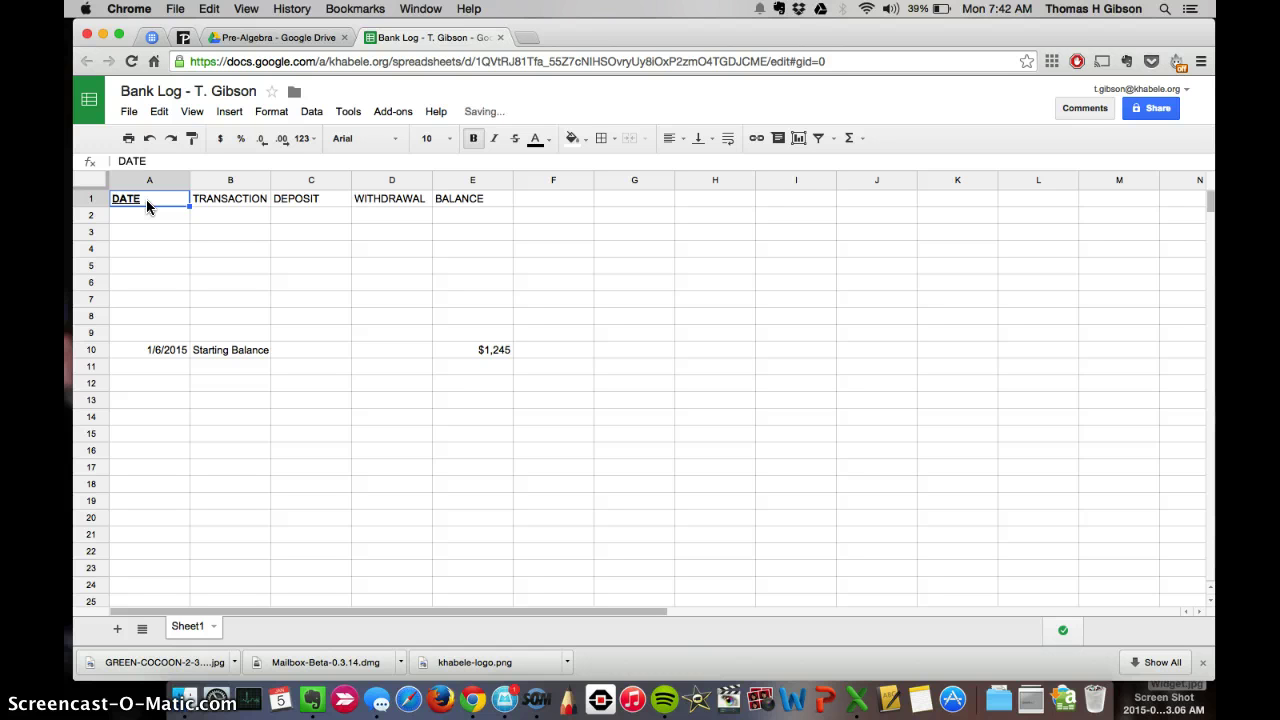
key("super+i")
left_click(225, 202)
left_click(303, 204)
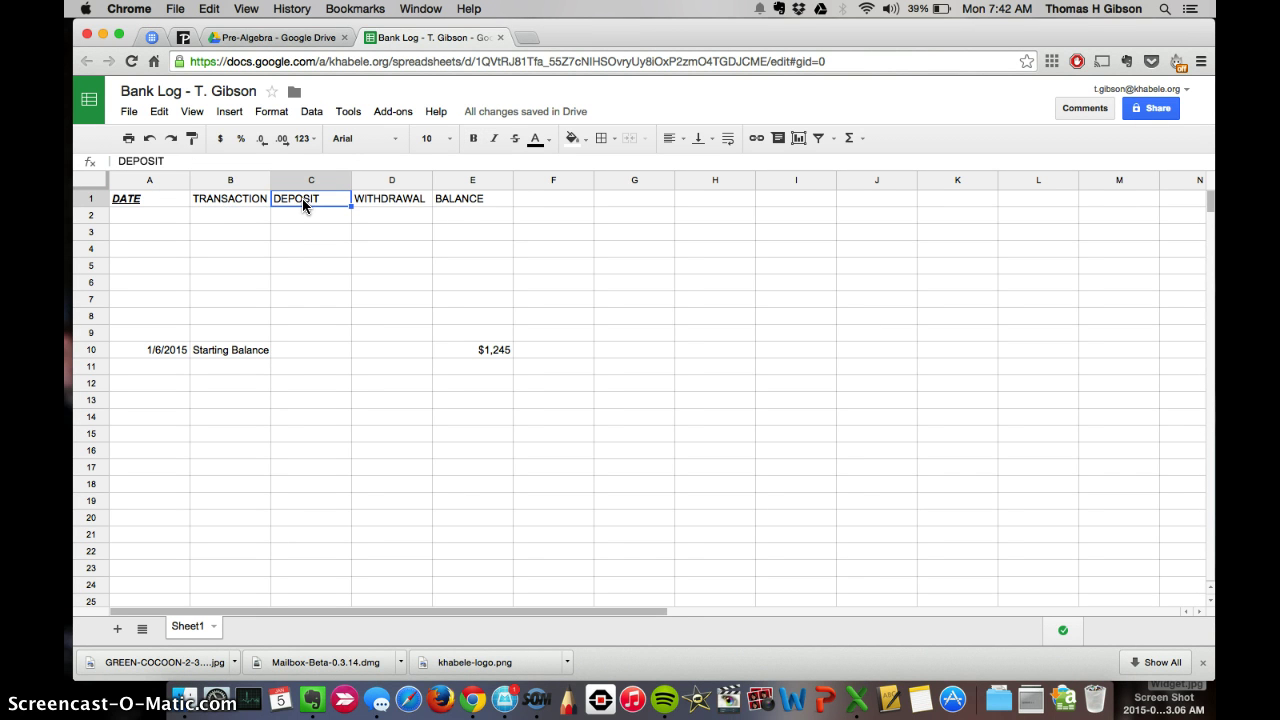
left_click(385, 202)
left_click(458, 200)
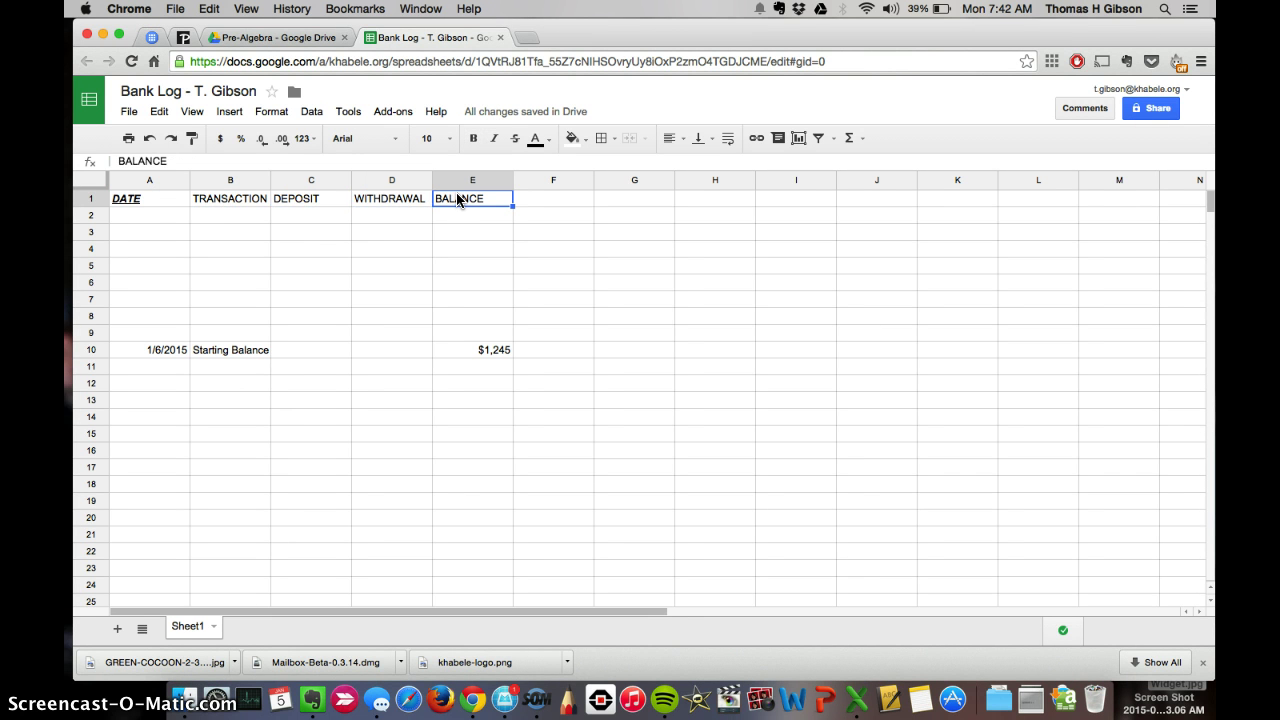
Apply bold, underline and italic to the entire row 1 header
left_click(89, 202)
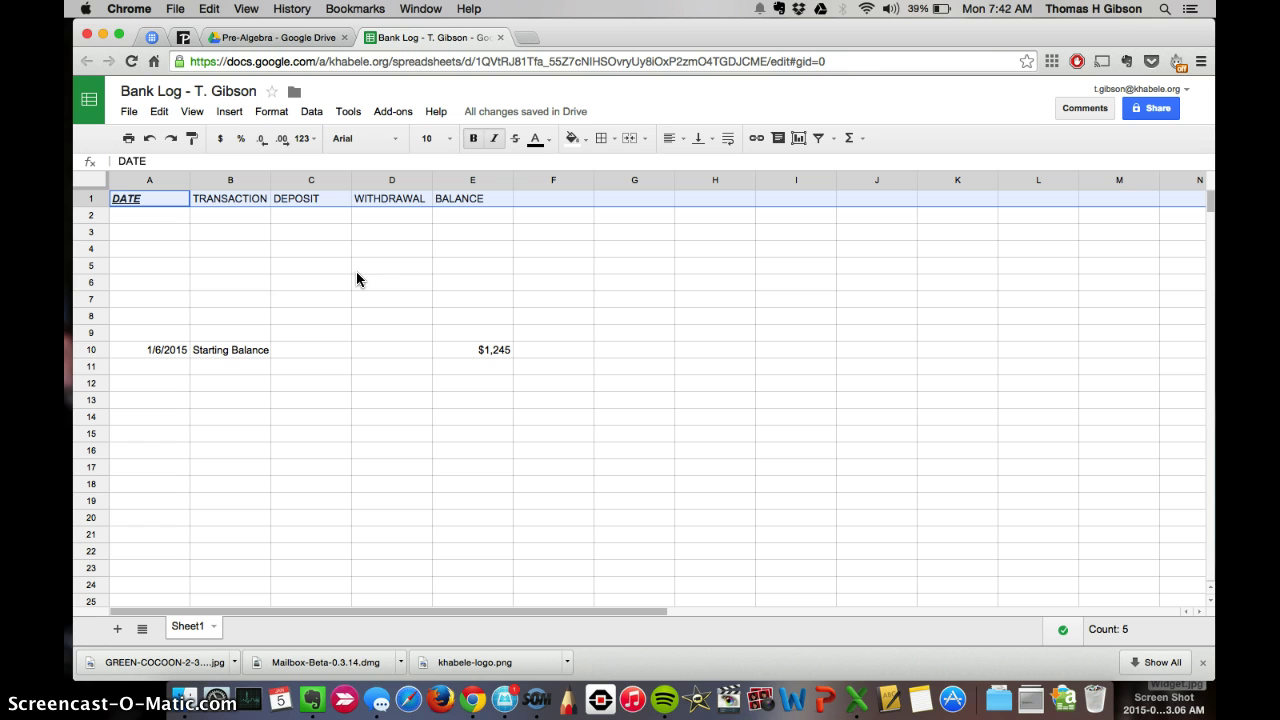
key("super+b")
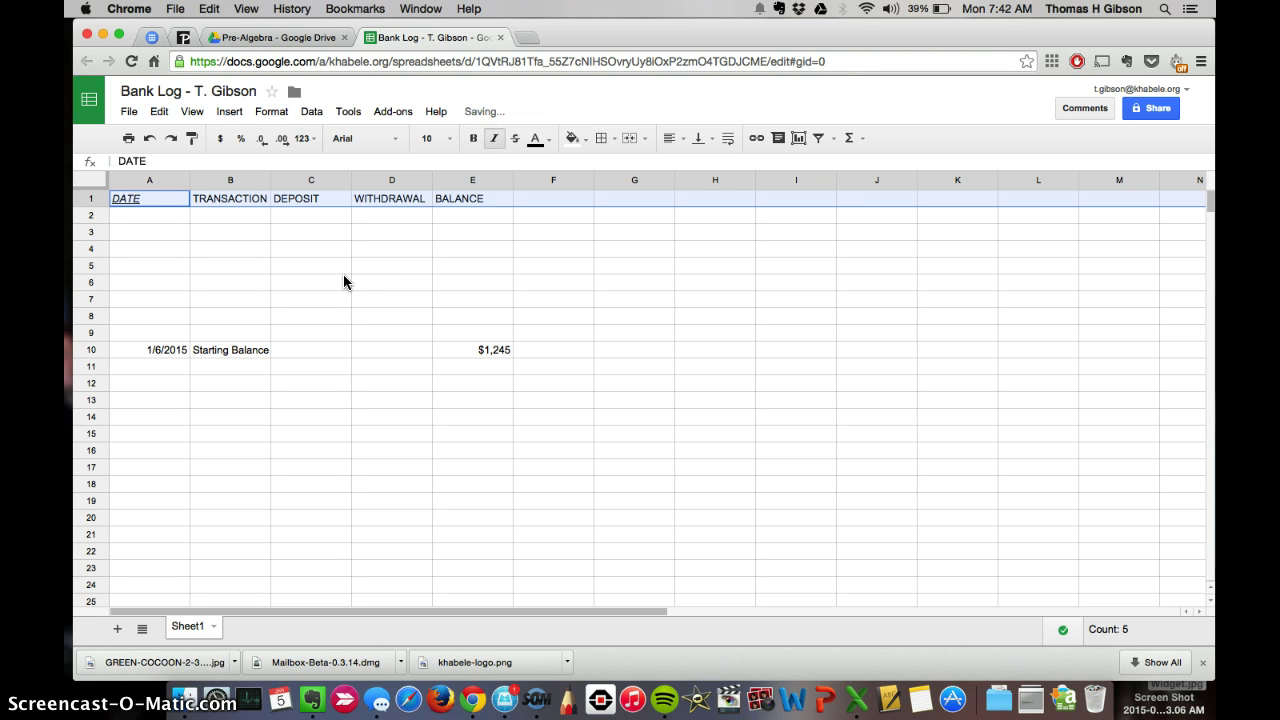
key("super+u")
key("super+i")
key("super+b")
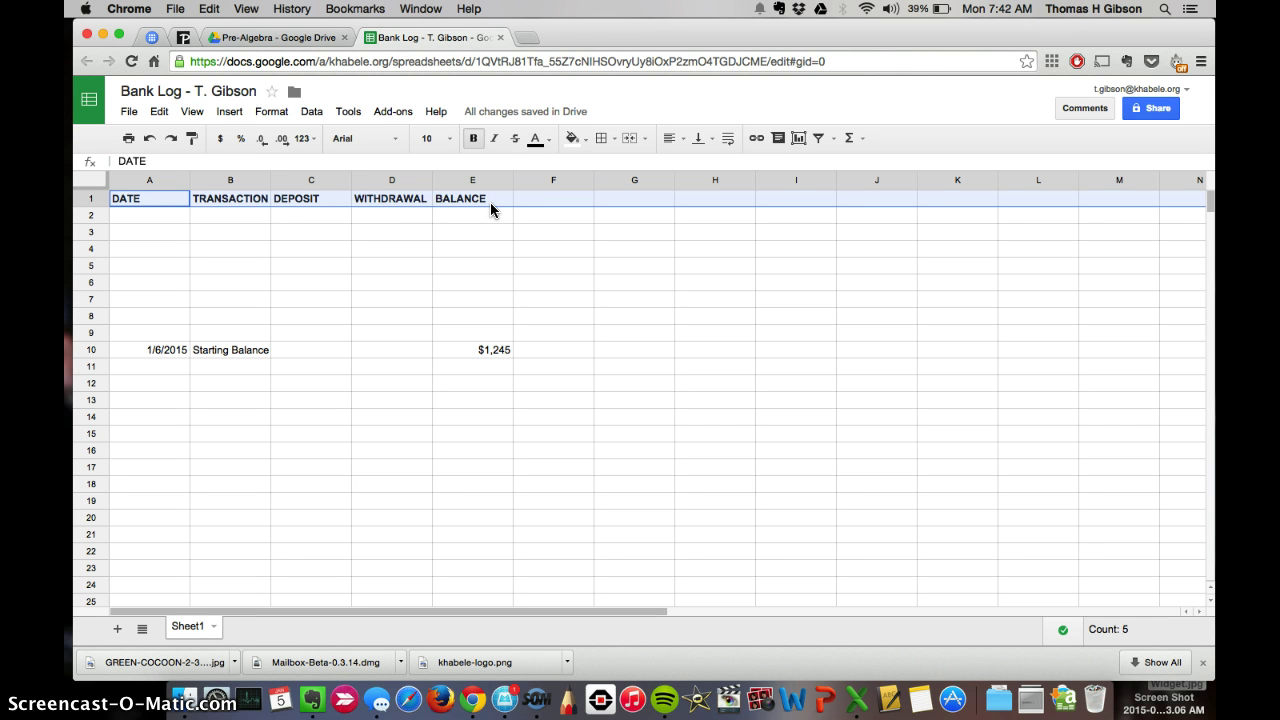
key("super+u")
key("super+i")
left_click(490, 202)
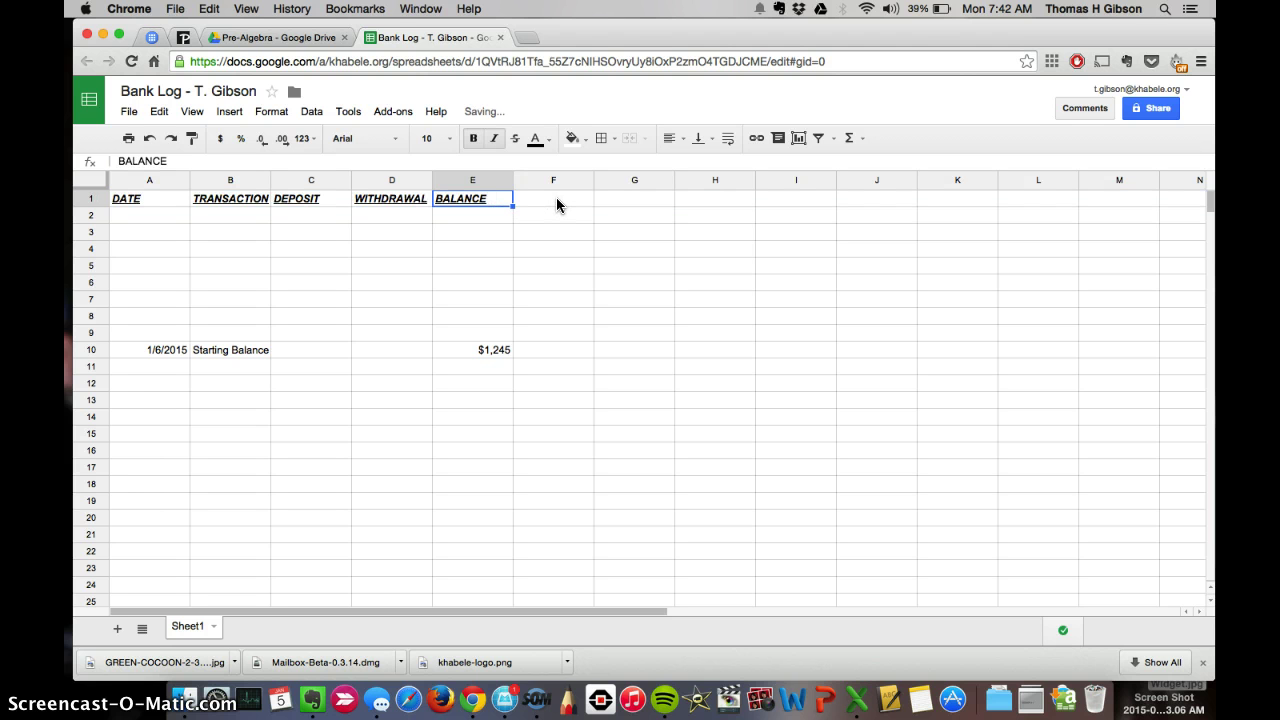
Enter a test heading 'SOMETHING NEW' in F1, then delete it
left_click(556, 198)
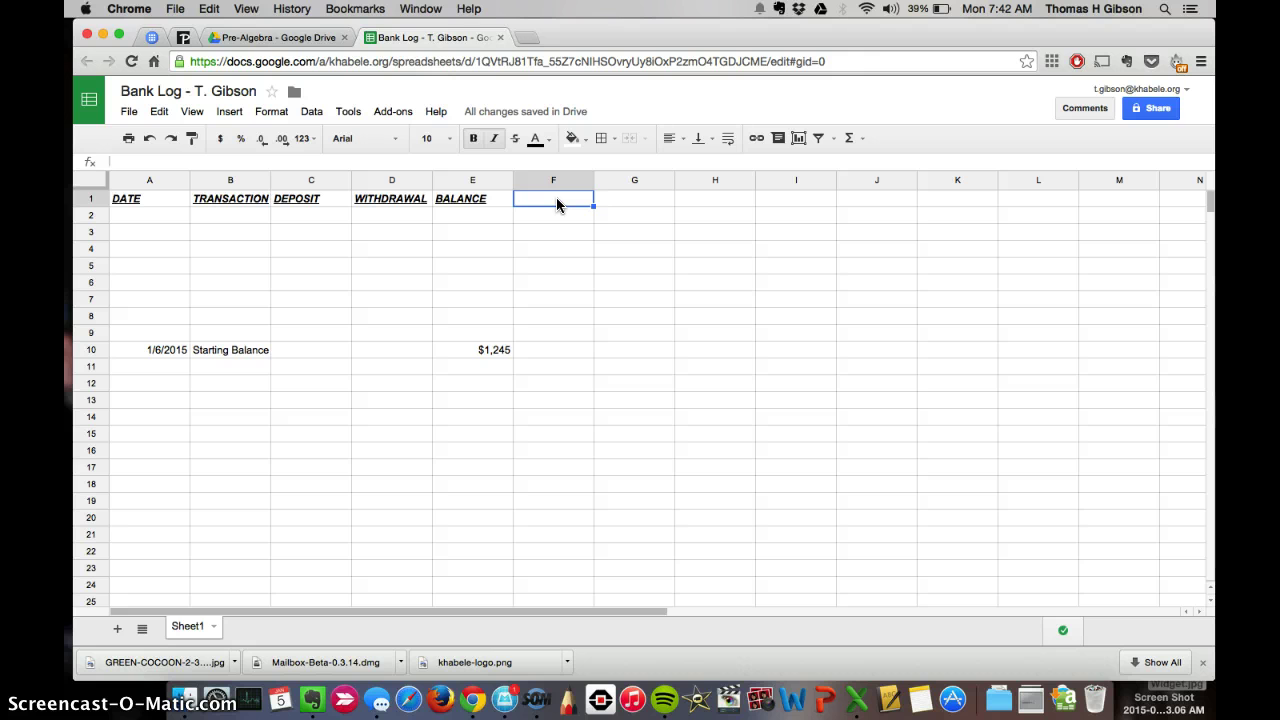
type("SOMETHING NEW")
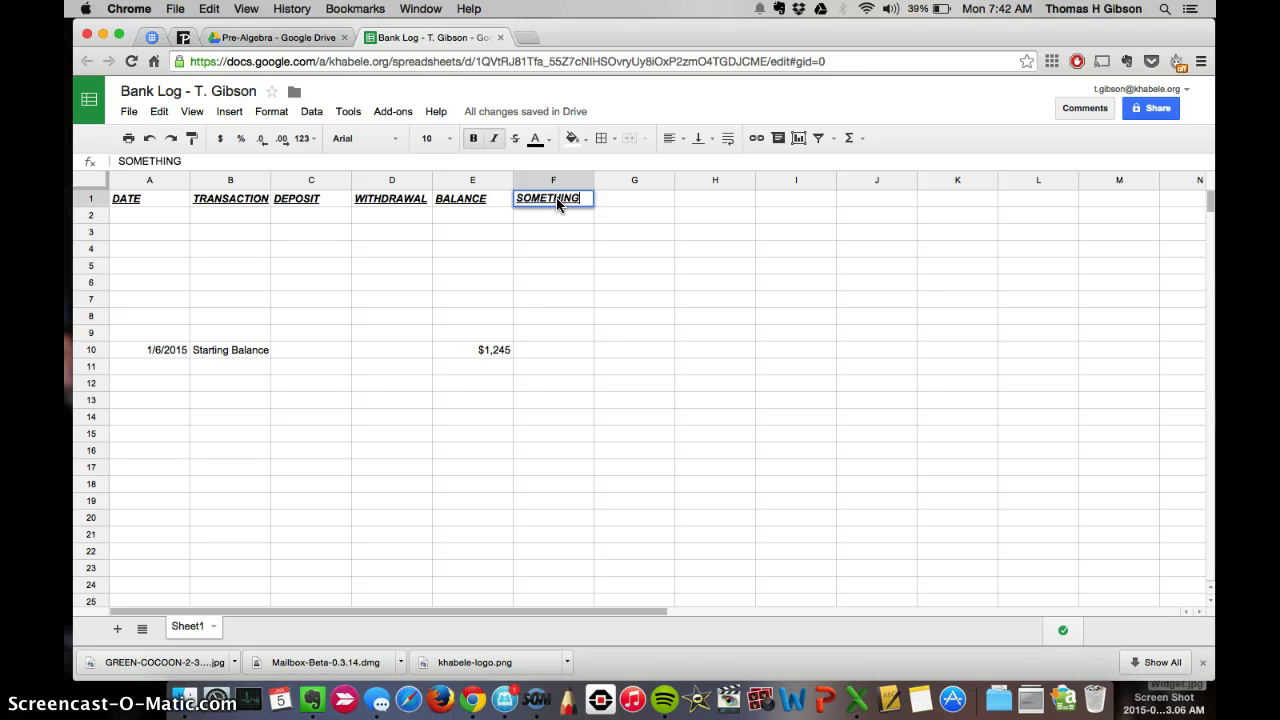
key("Return")
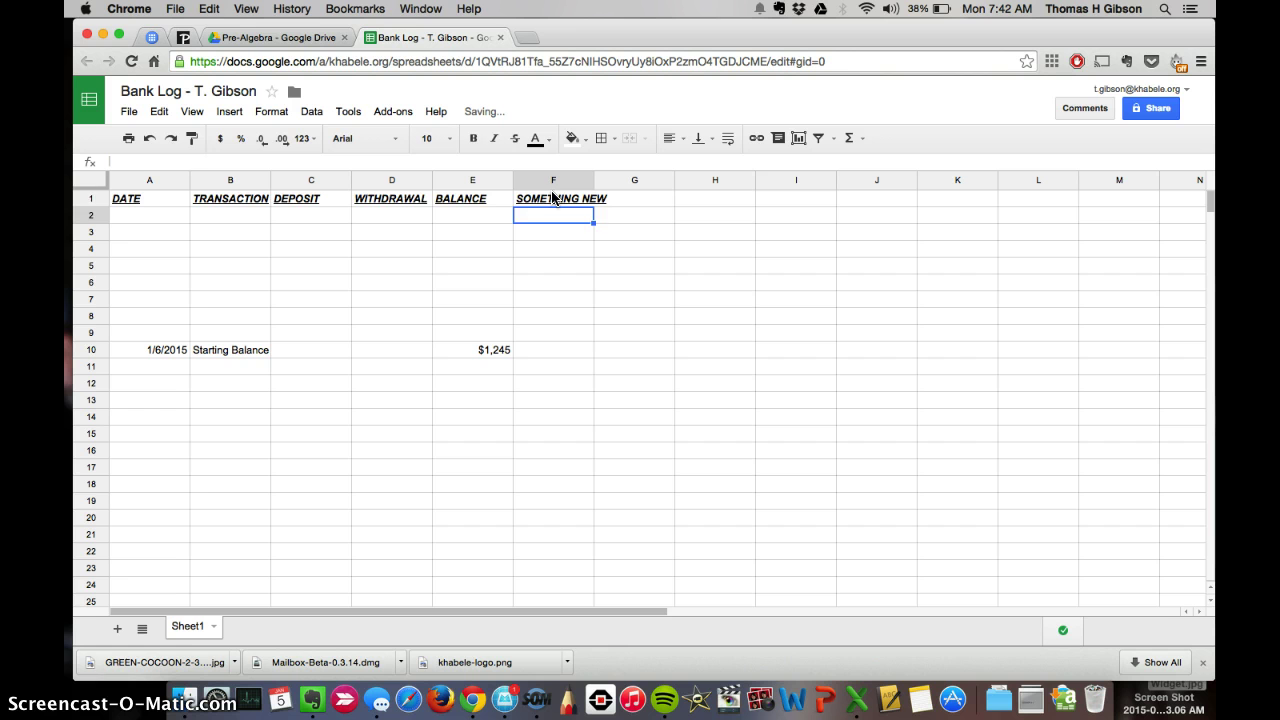
left_click(553, 198)
key("Delete")
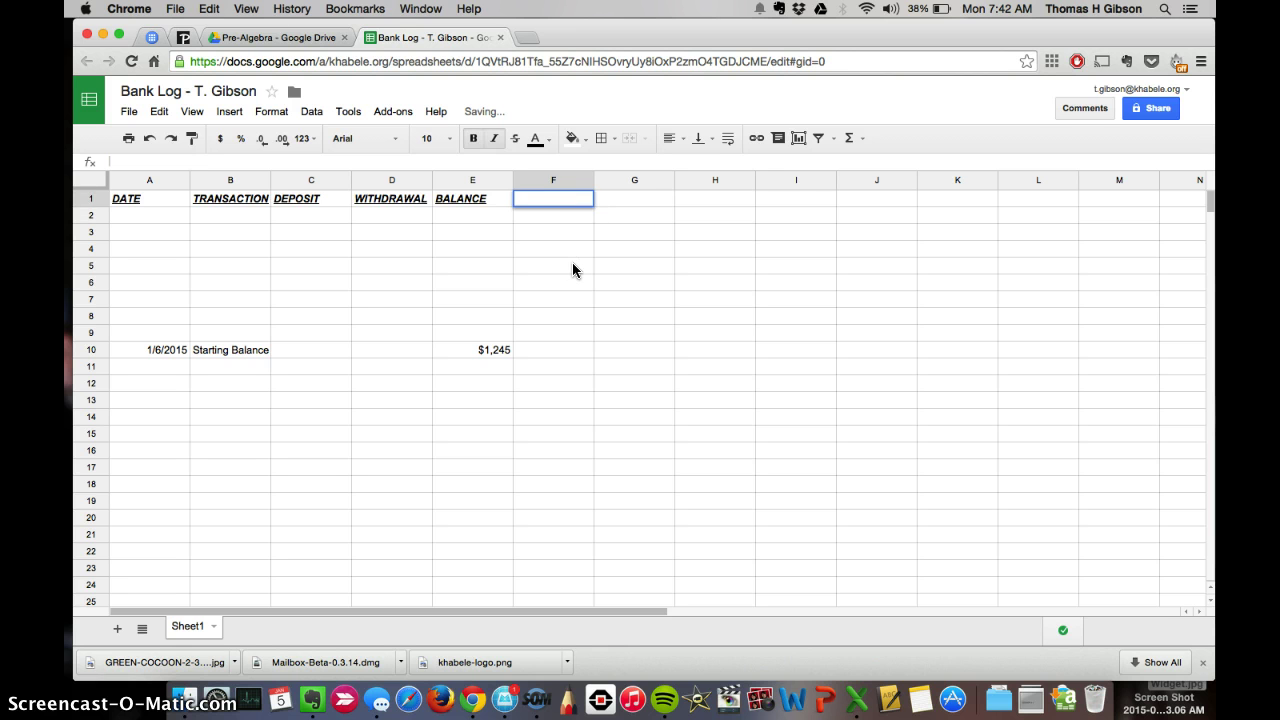
left_click(572, 265)
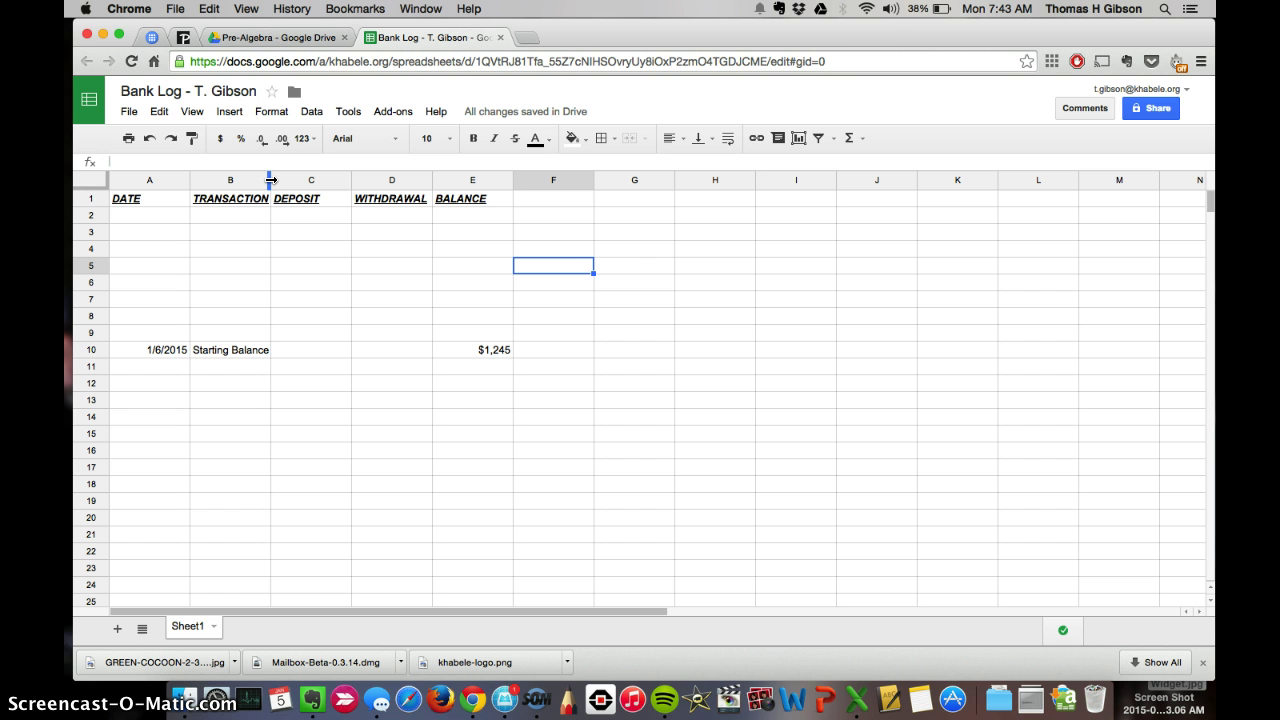
Widen column B (TRANSACTION) by dragging its right border outward
left_click_drag(270, 179, 342, 182)
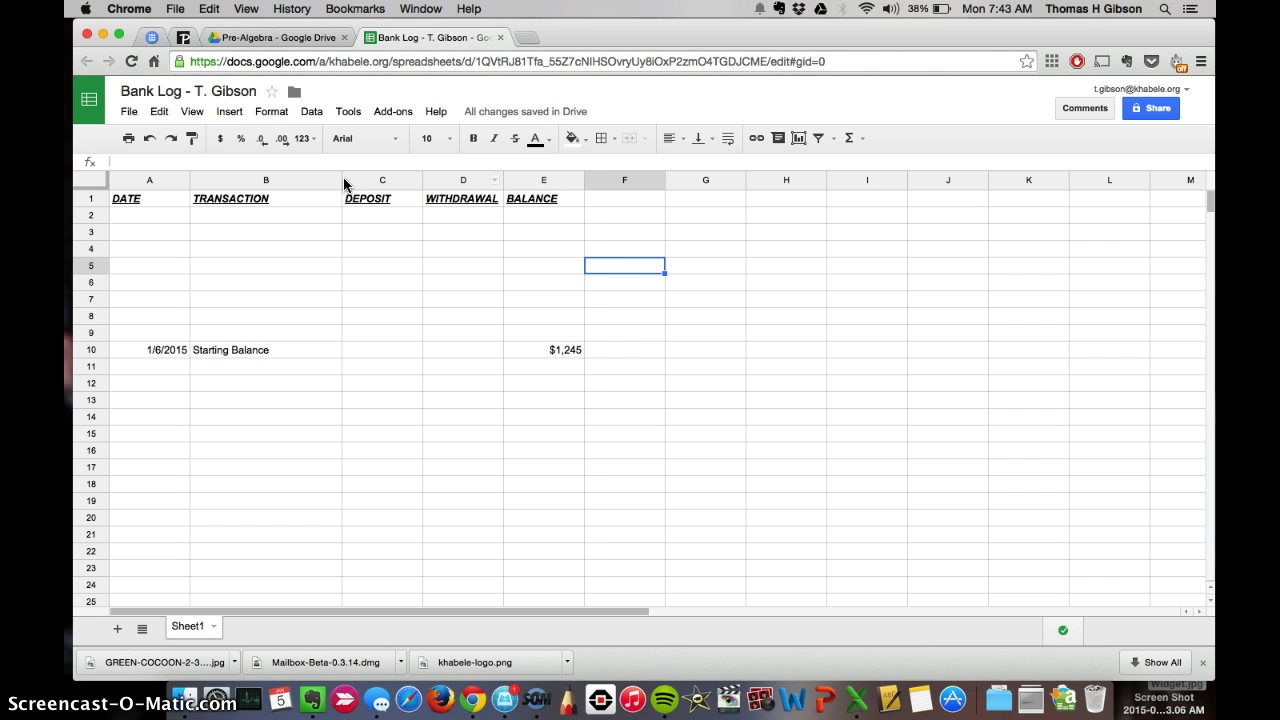
left_click_drag(342, 179, 363, 179)
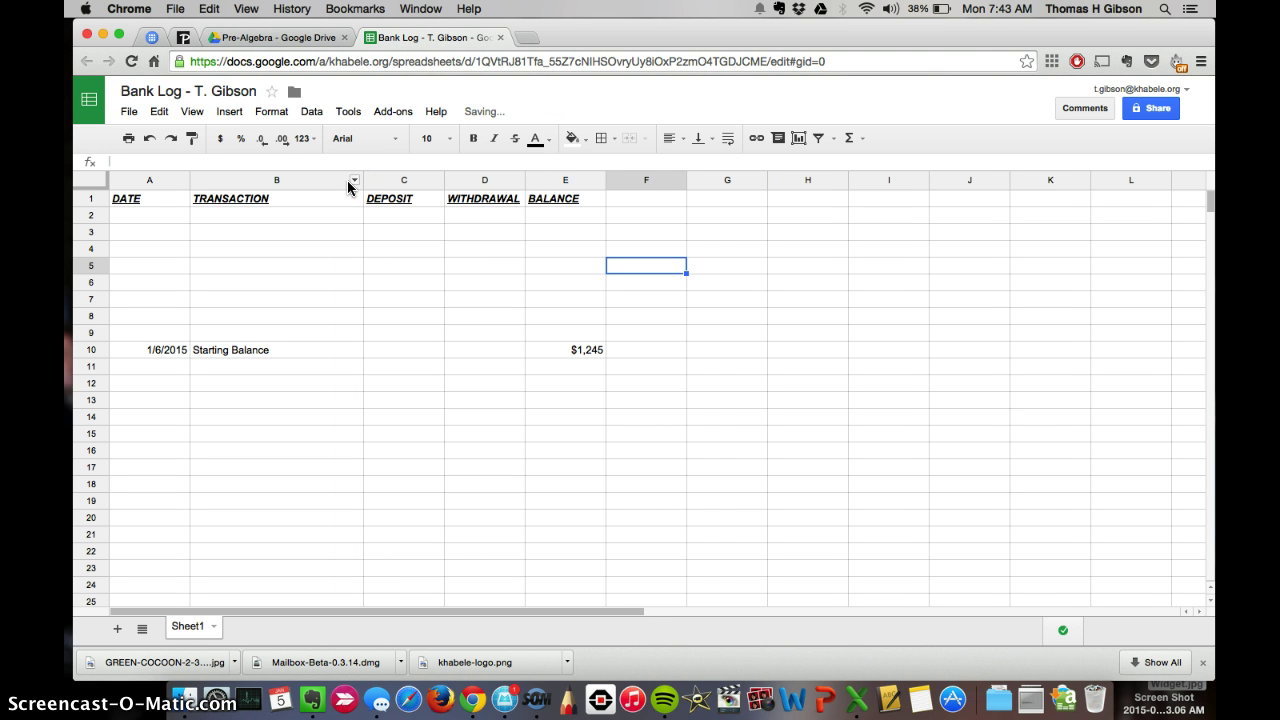
left_click(160, 366)
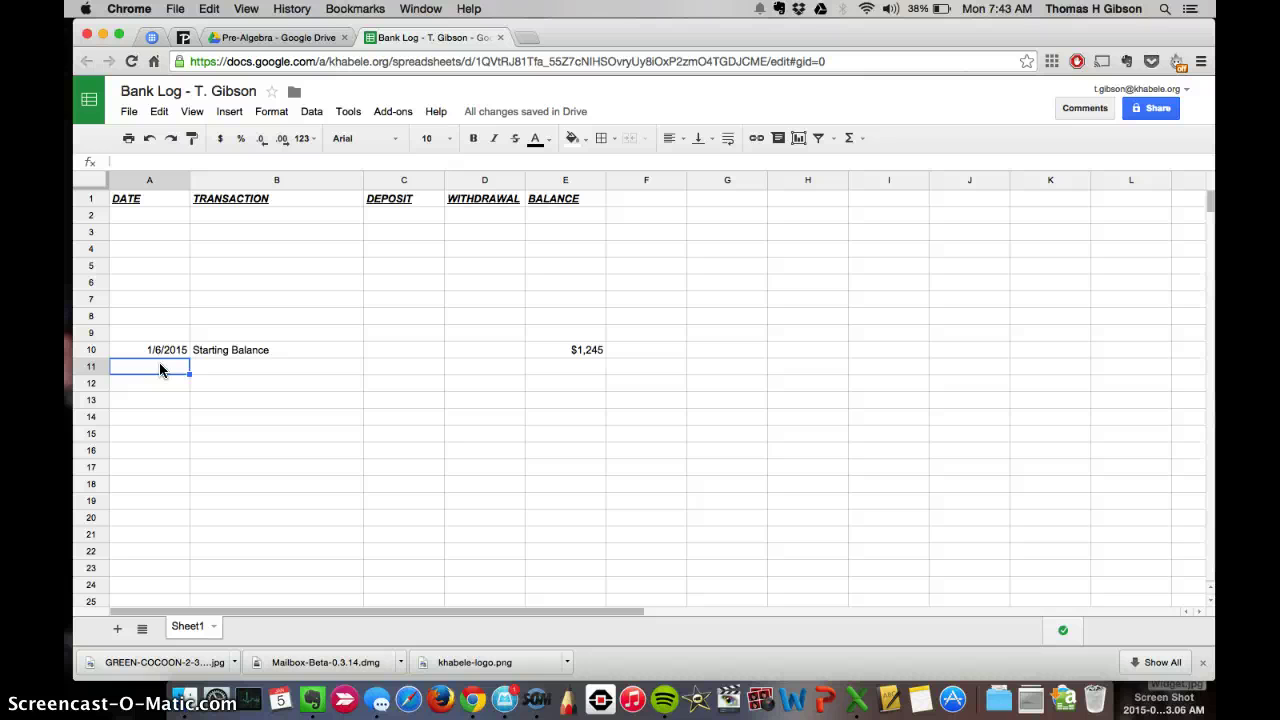
Add row 11: date 1/6, description Payday, deposit 750
type("1/6")
key("Return")
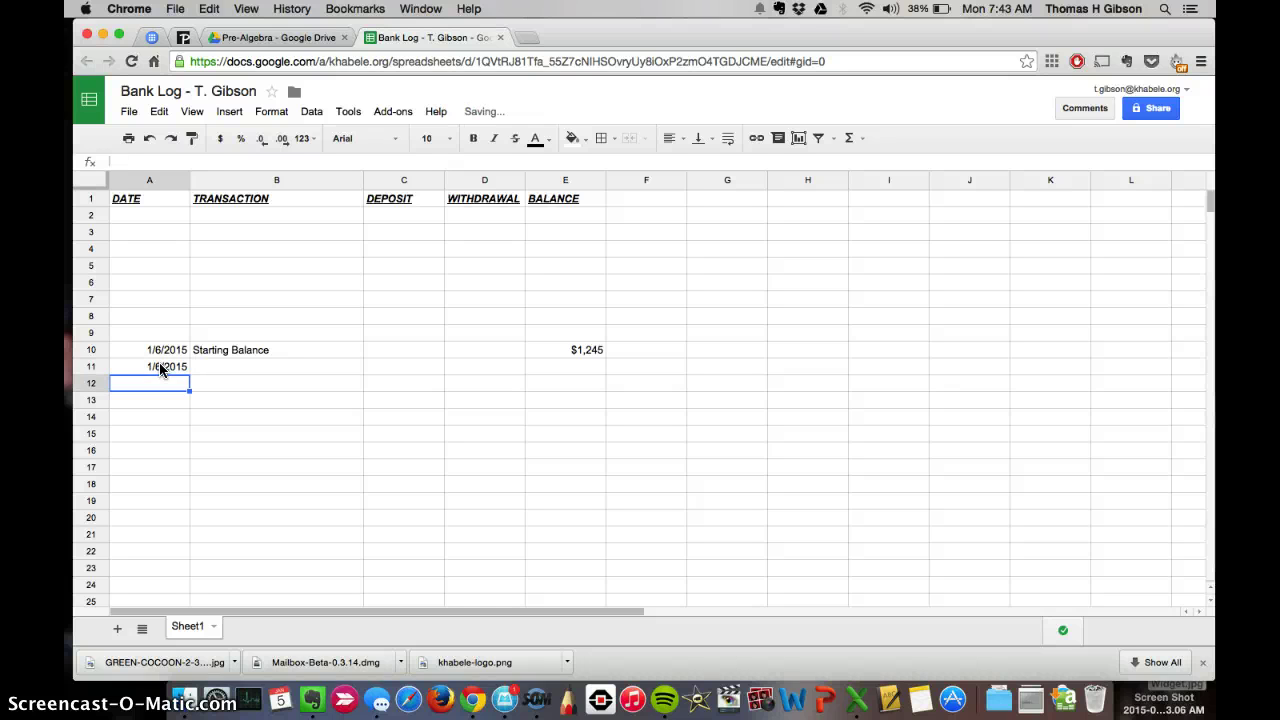
left_click(231, 372)
type("PAYDAY")
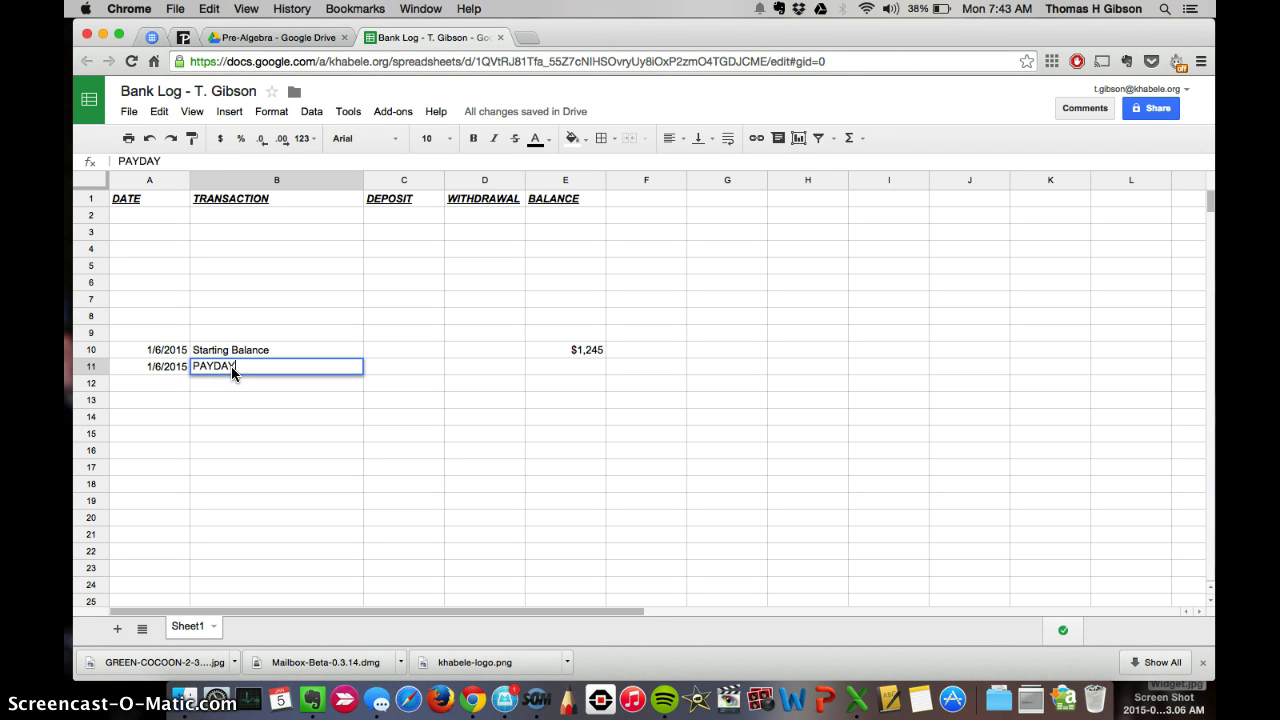
key("BackSpace")
key("BackSpace")
key("BackSpace")
key("BackSpace")
key("BackSpace")
type("ayday")
key("Tab")
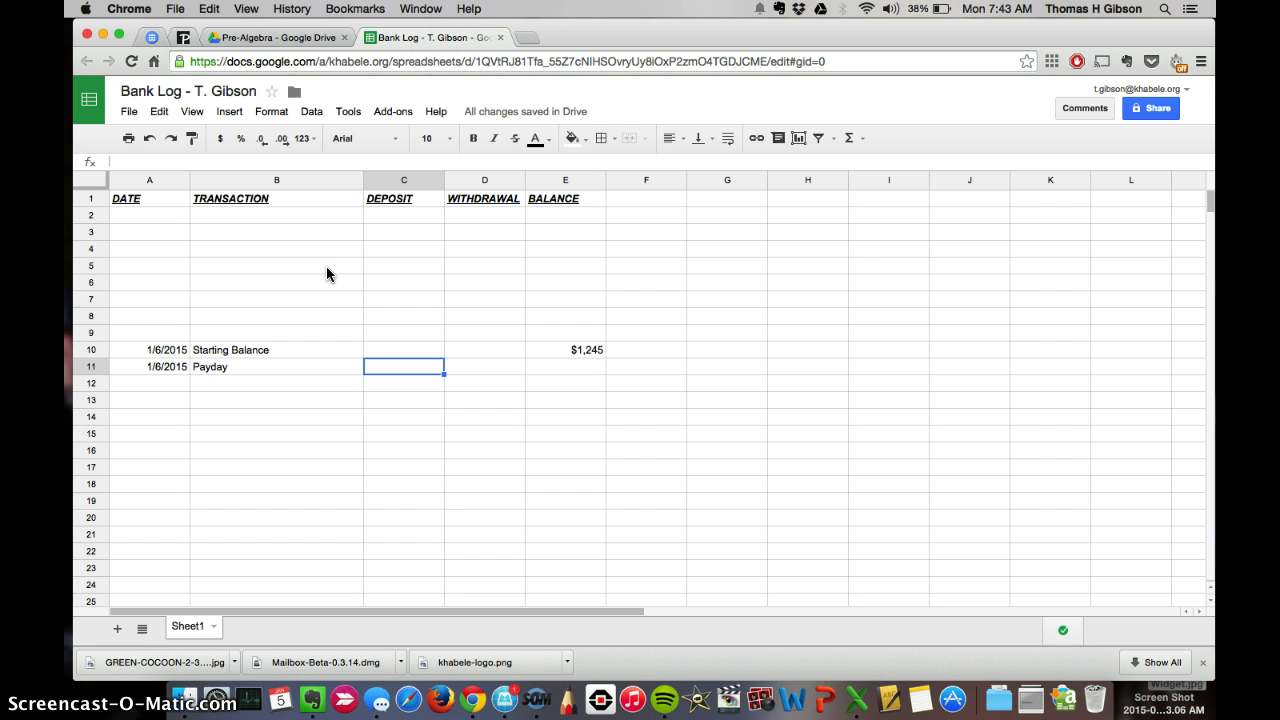
type("750")
key("Return")
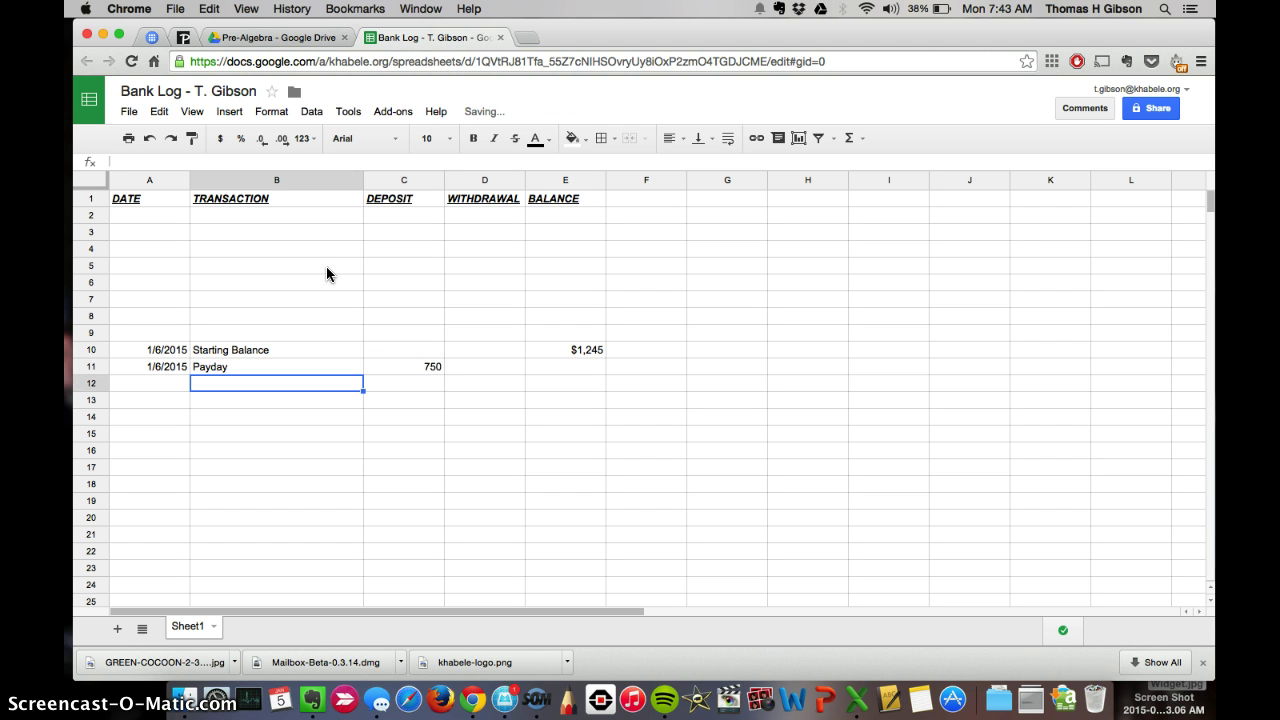
Select the money cells in columns C through E
left_click(436, 366)
left_click(590, 350)
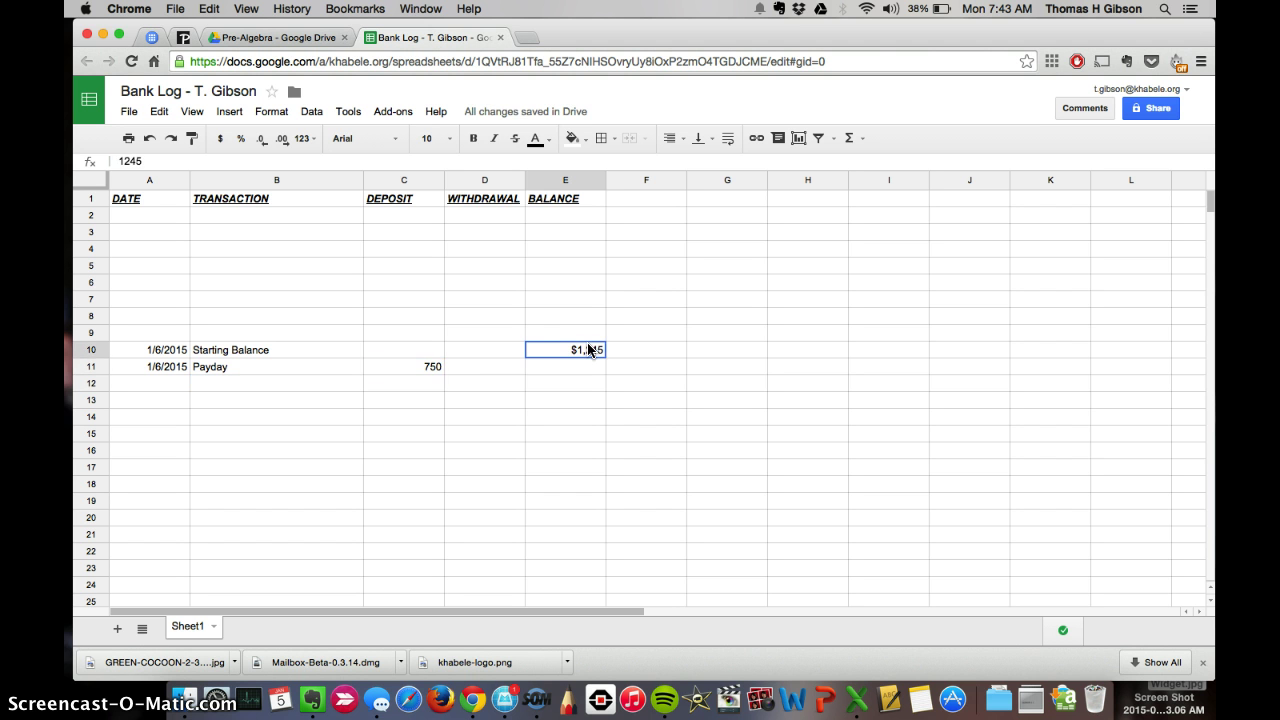
left_click(428, 367)
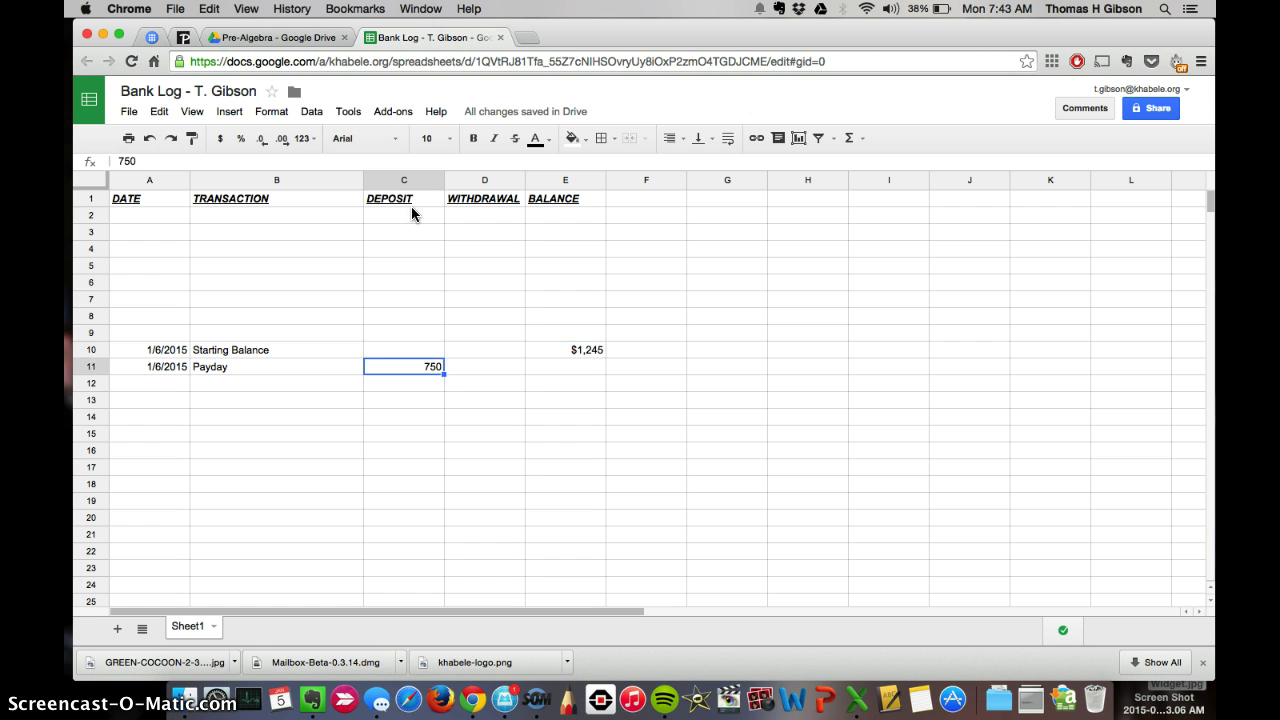
left_click_drag(410, 214, 543, 491)
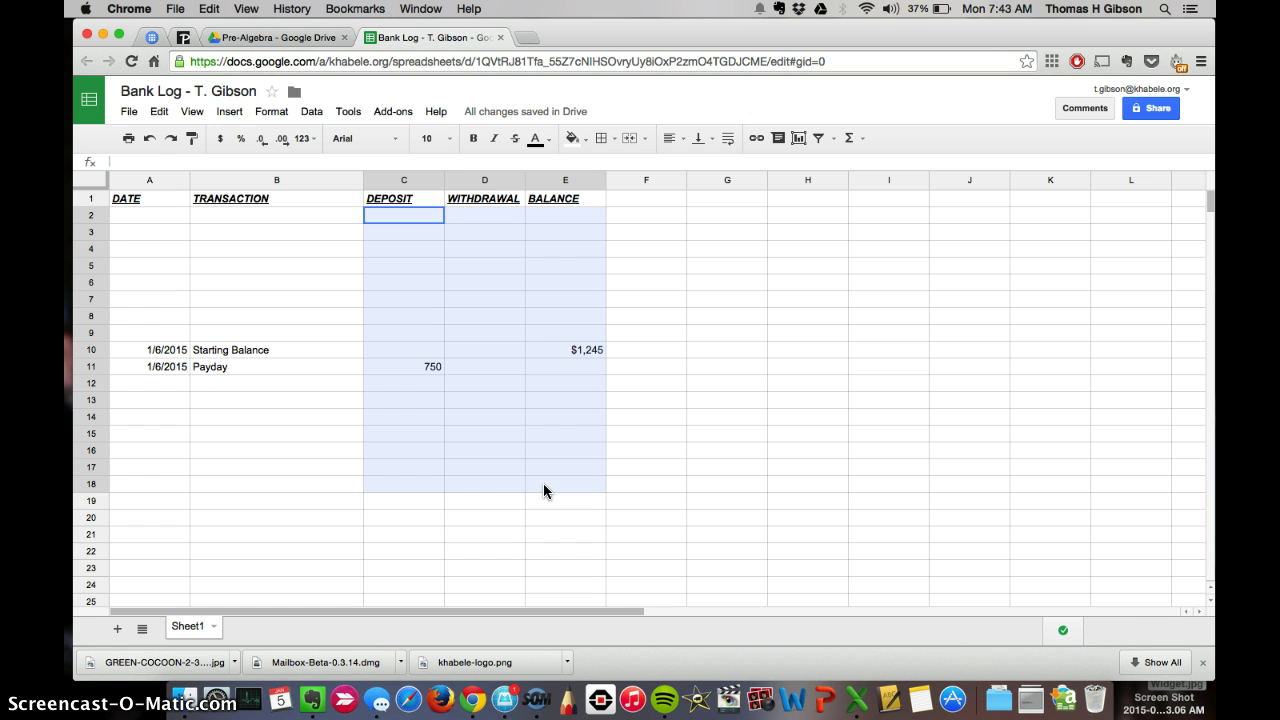
Format columns C through E as currency with zero decimal places
left_click(408, 180)
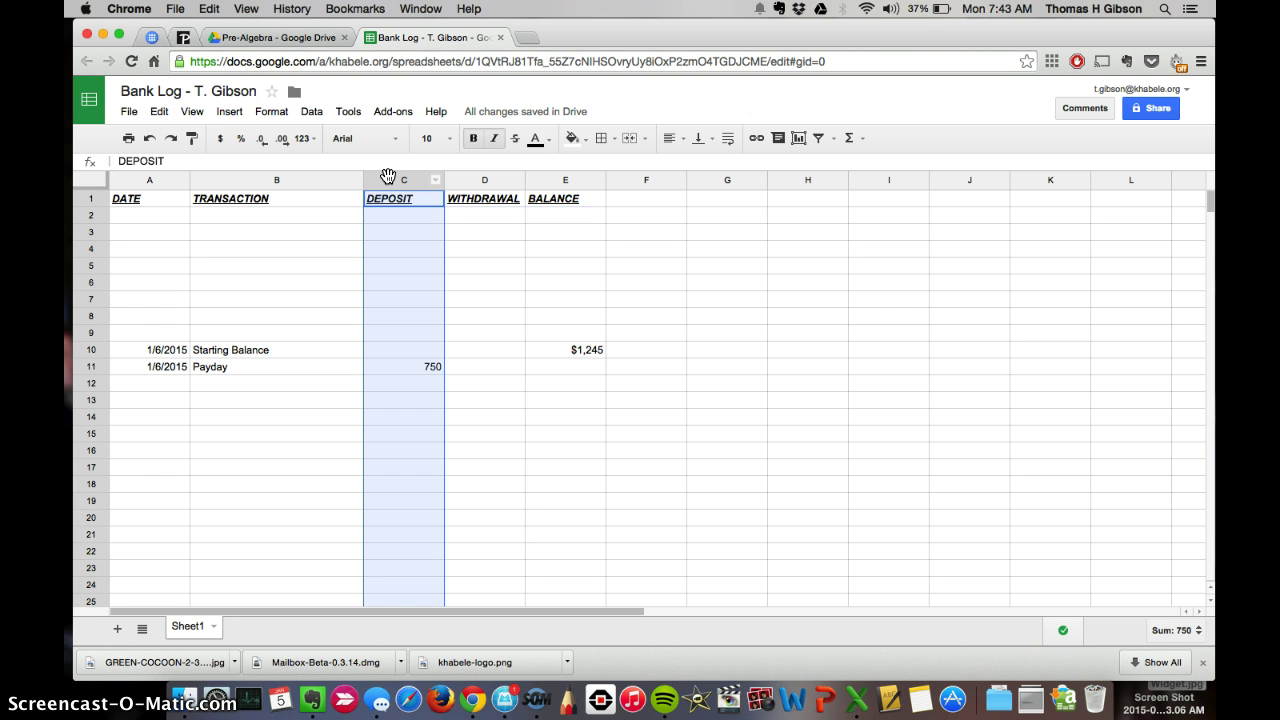
left_click(396, 178)
left_click_drag(558, 180, 409, 181)
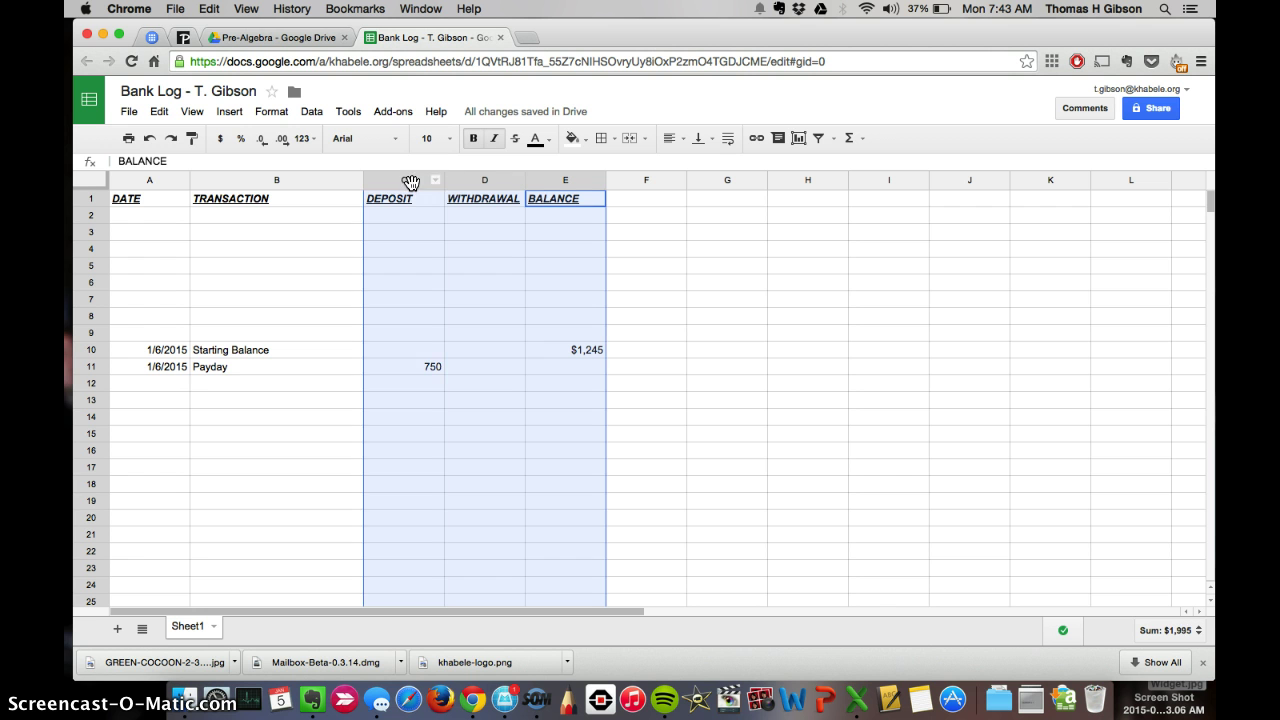
left_click(218, 143)
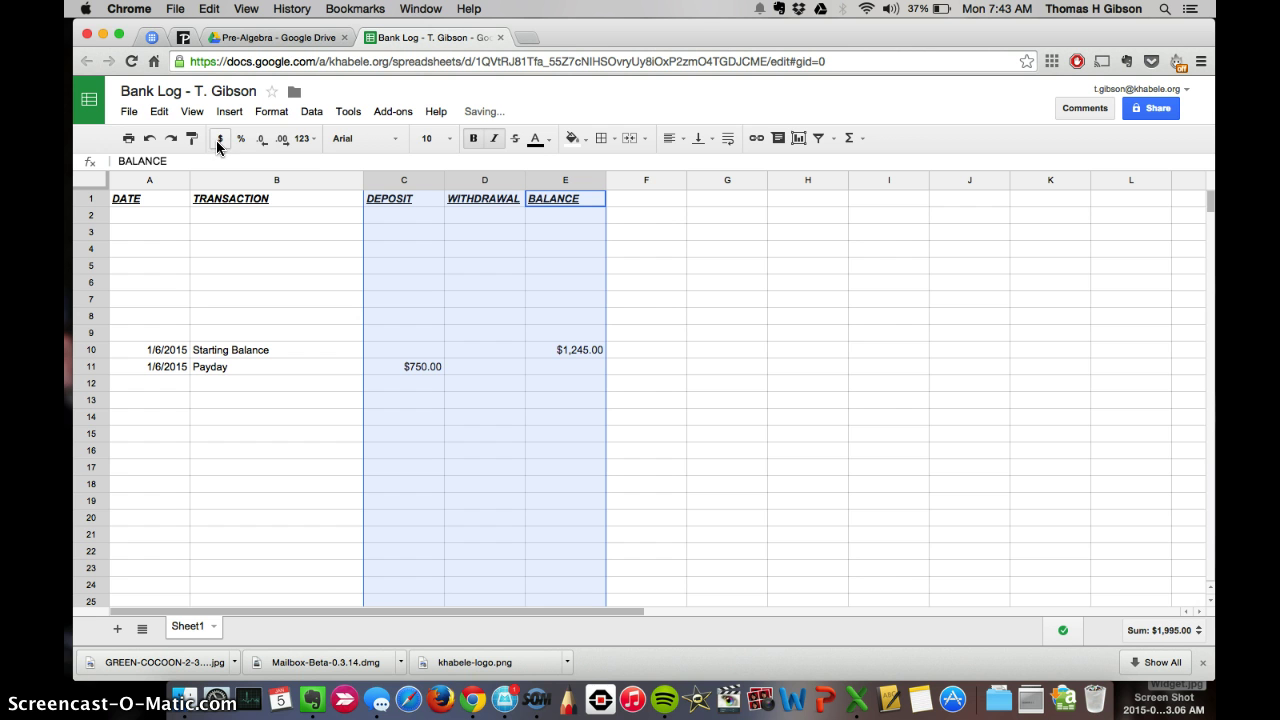
left_click(265, 141)
left_click(268, 142)
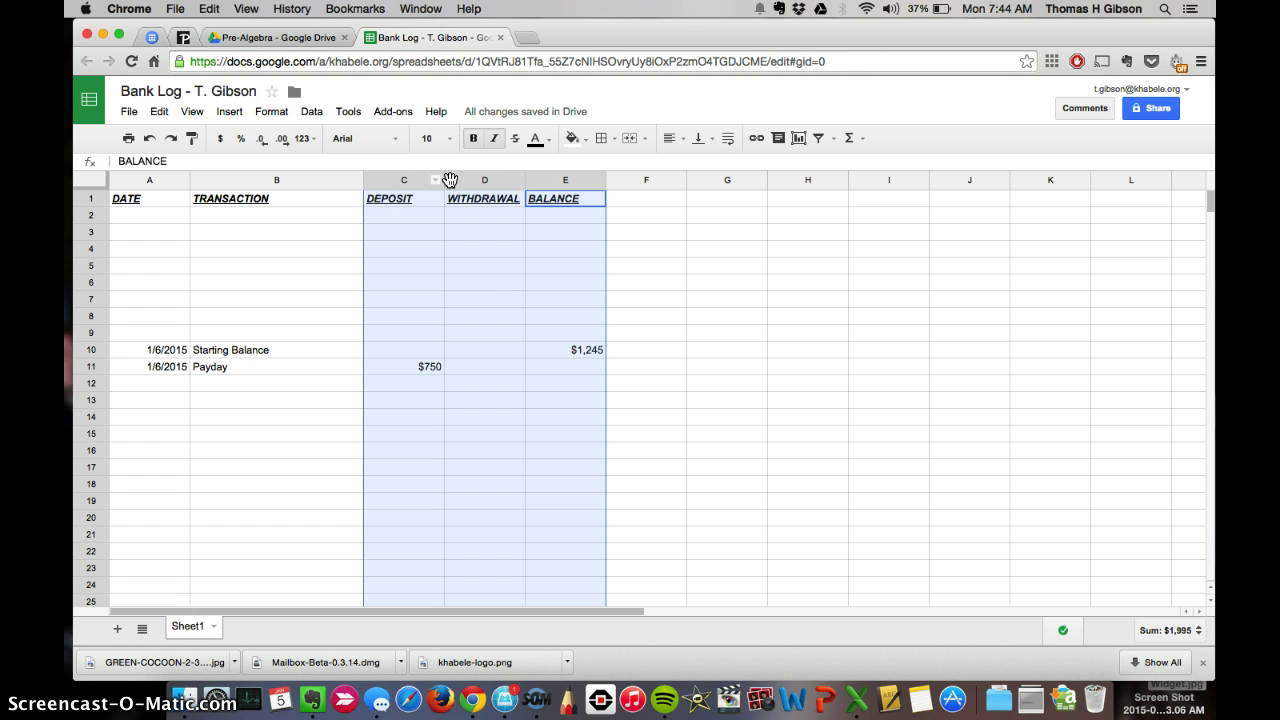
left_click(487, 199)
left_click(484, 332)
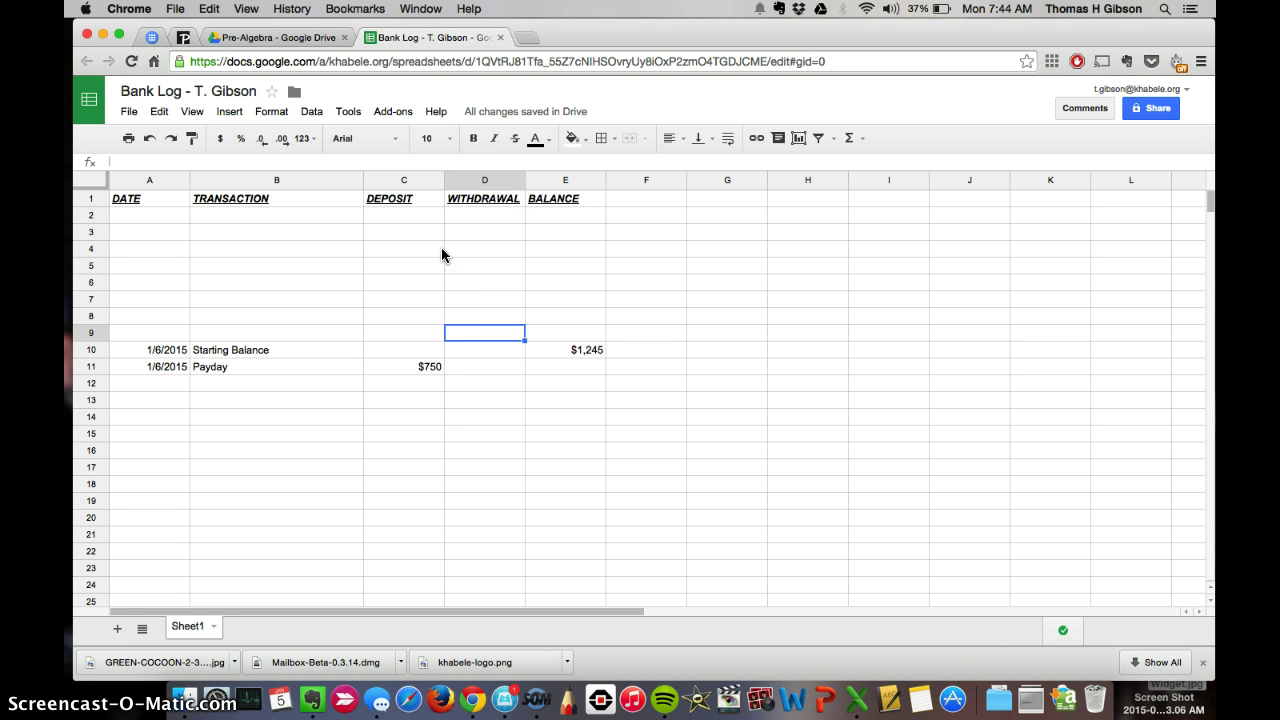
left_click(464, 367)
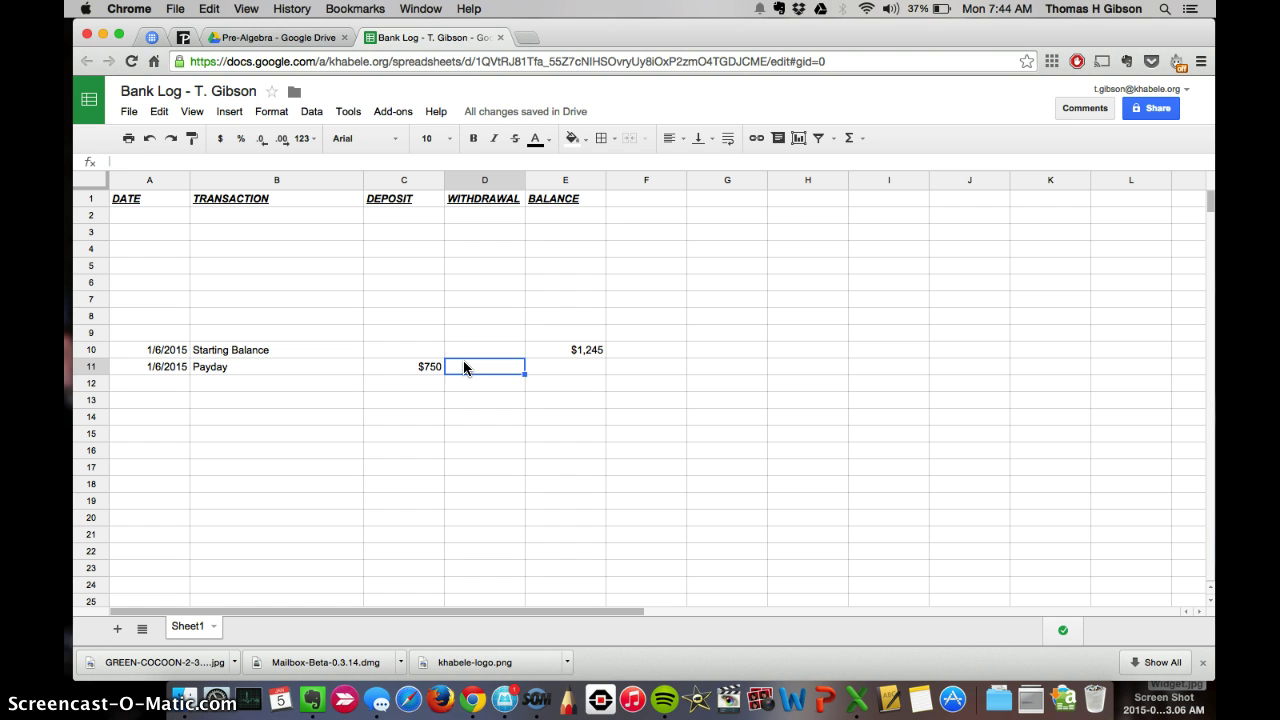
type("78")
key("Return")
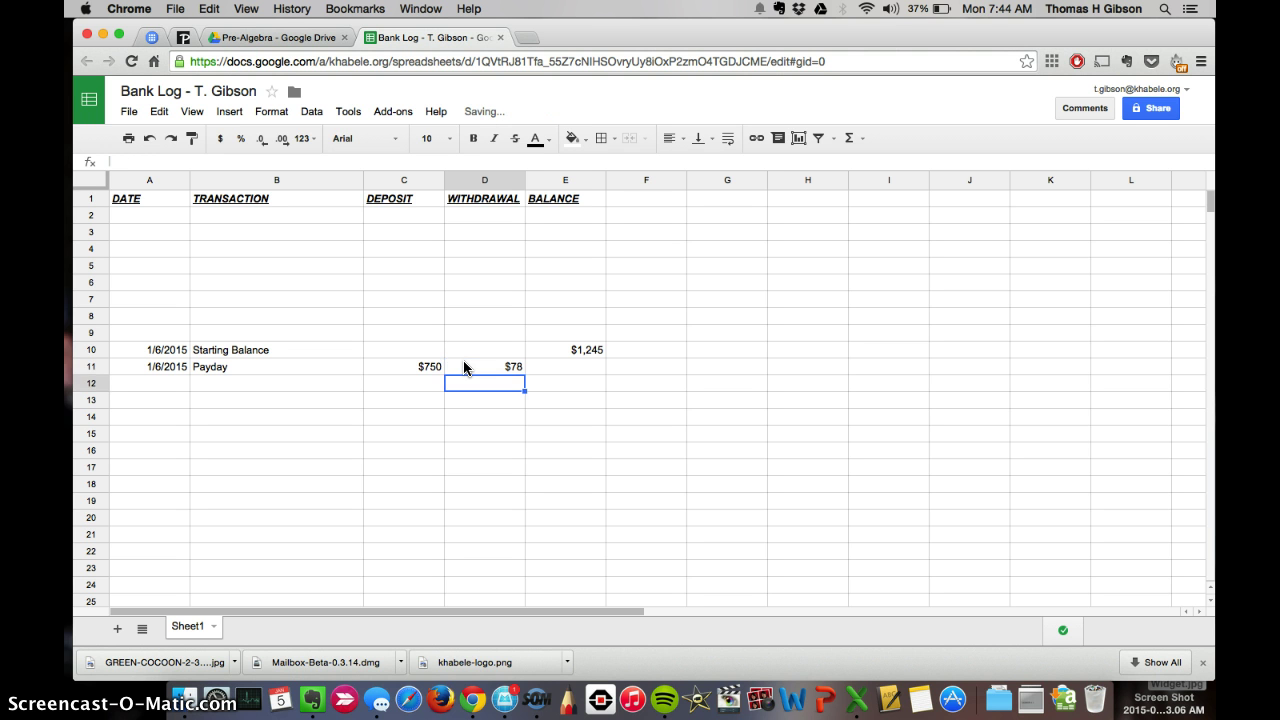
left_click(464, 367)
key("Delete")
left_click(420, 367)
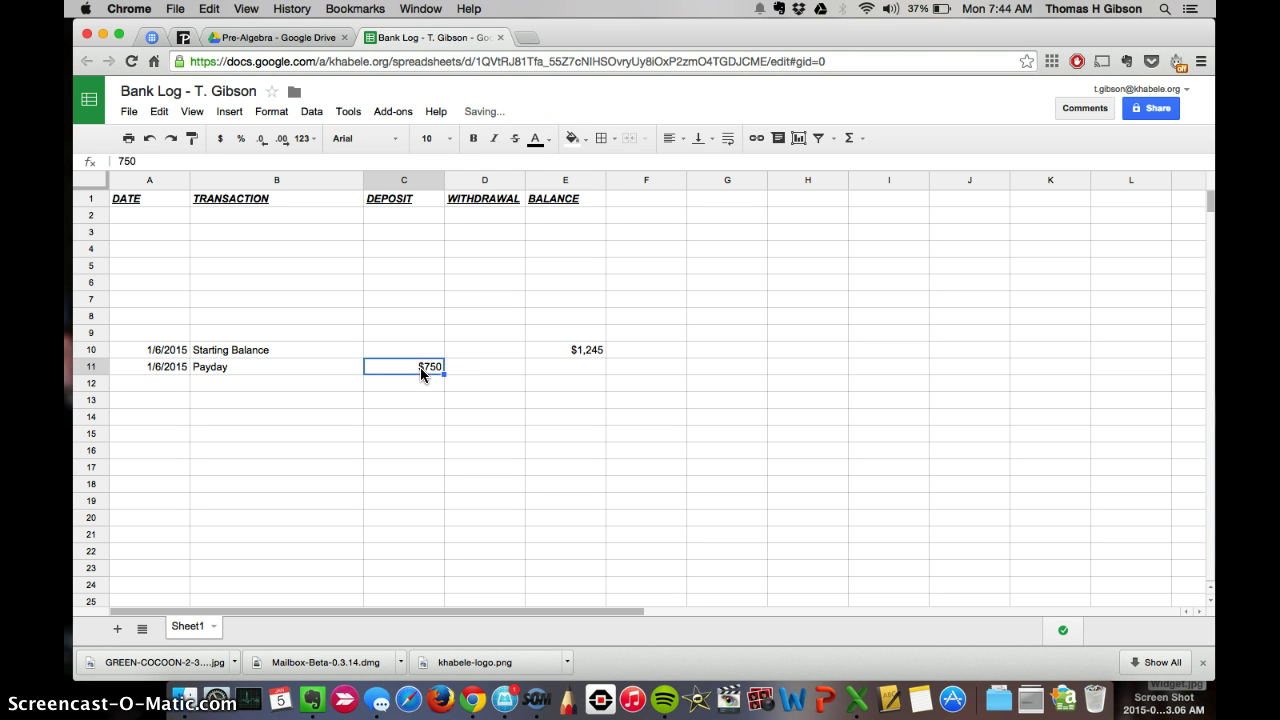
left_click(558, 369)
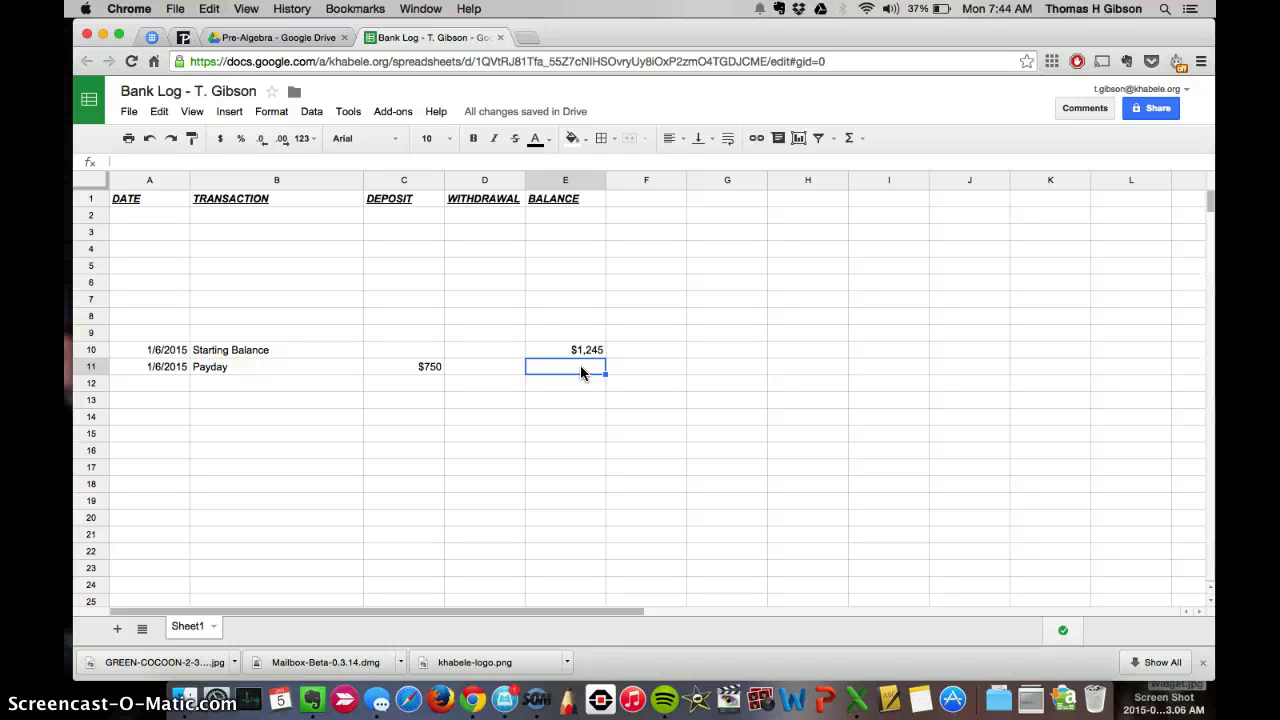
Enter =E10+C11 in E11 so the Payday balance shows $1,995
type("=")
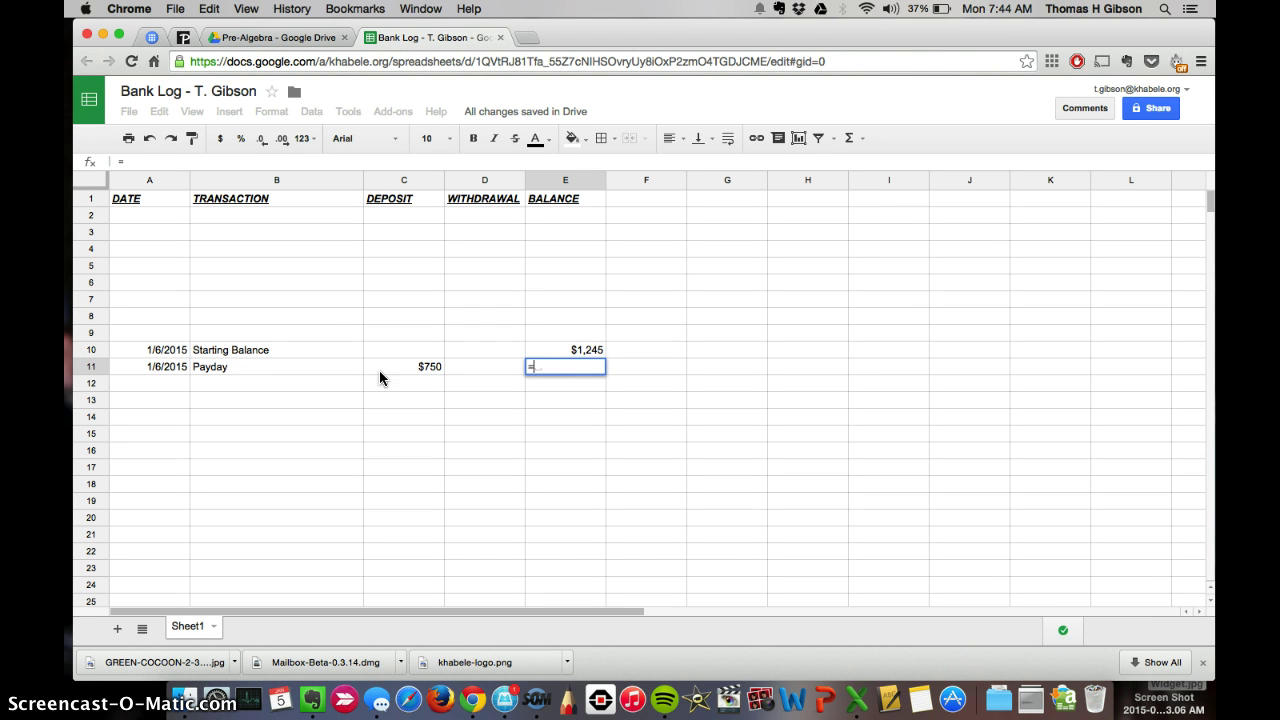
left_click(577, 352)
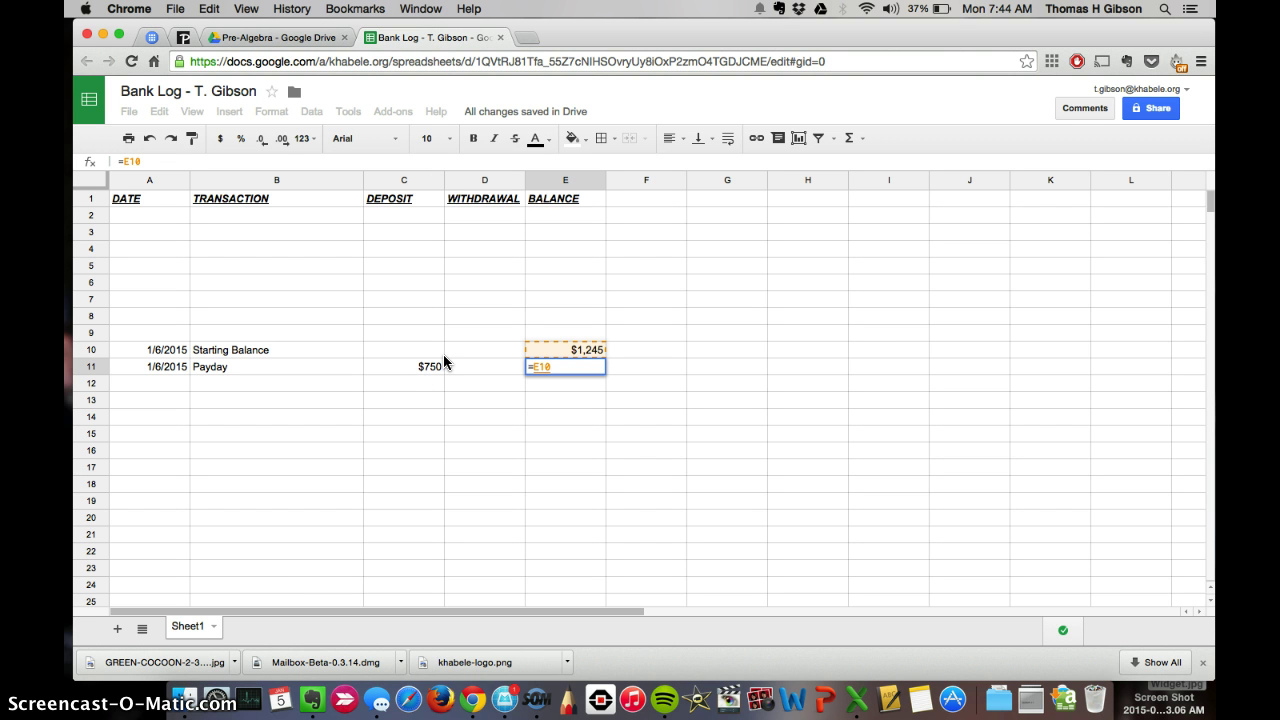
type("+")
left_click(416, 367)
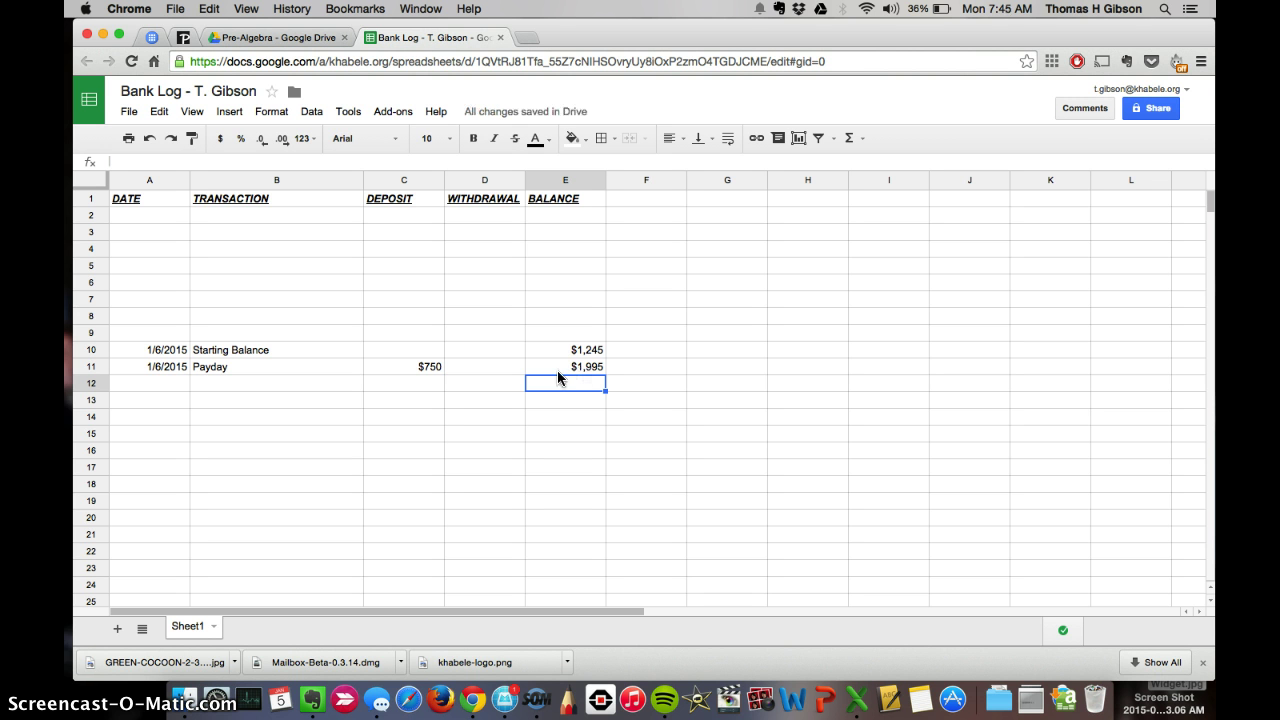
Enter a 1/8/2015 Fine row in row 12 with a $75 withdrawal in D12
left_click(161, 383)
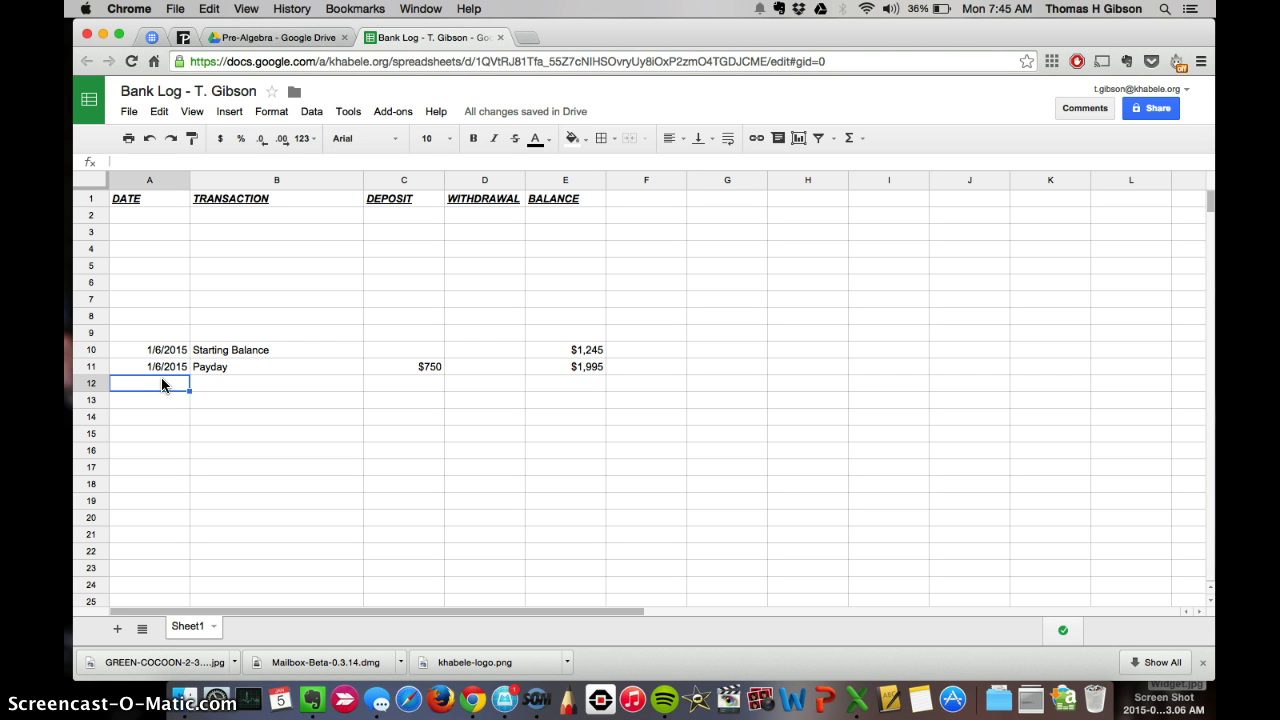
type("1/")
type("8/2015")
key("Tab")
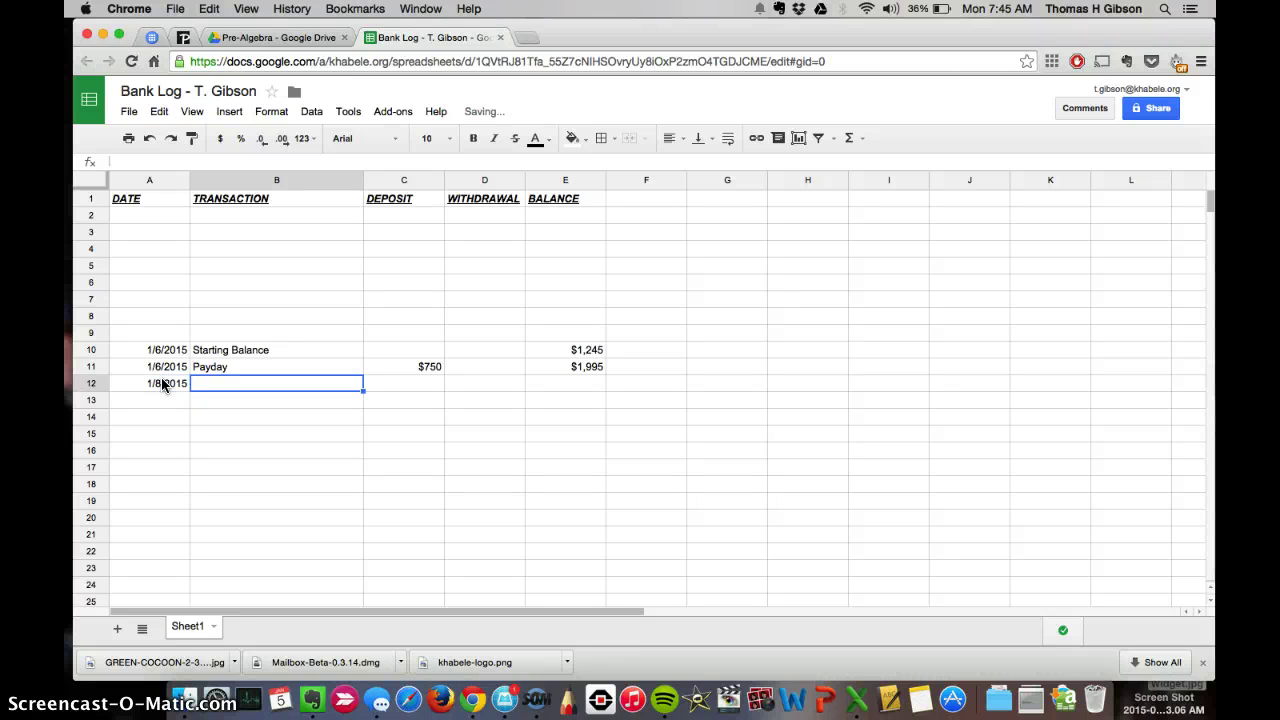
type("Fine")
key("Tab")
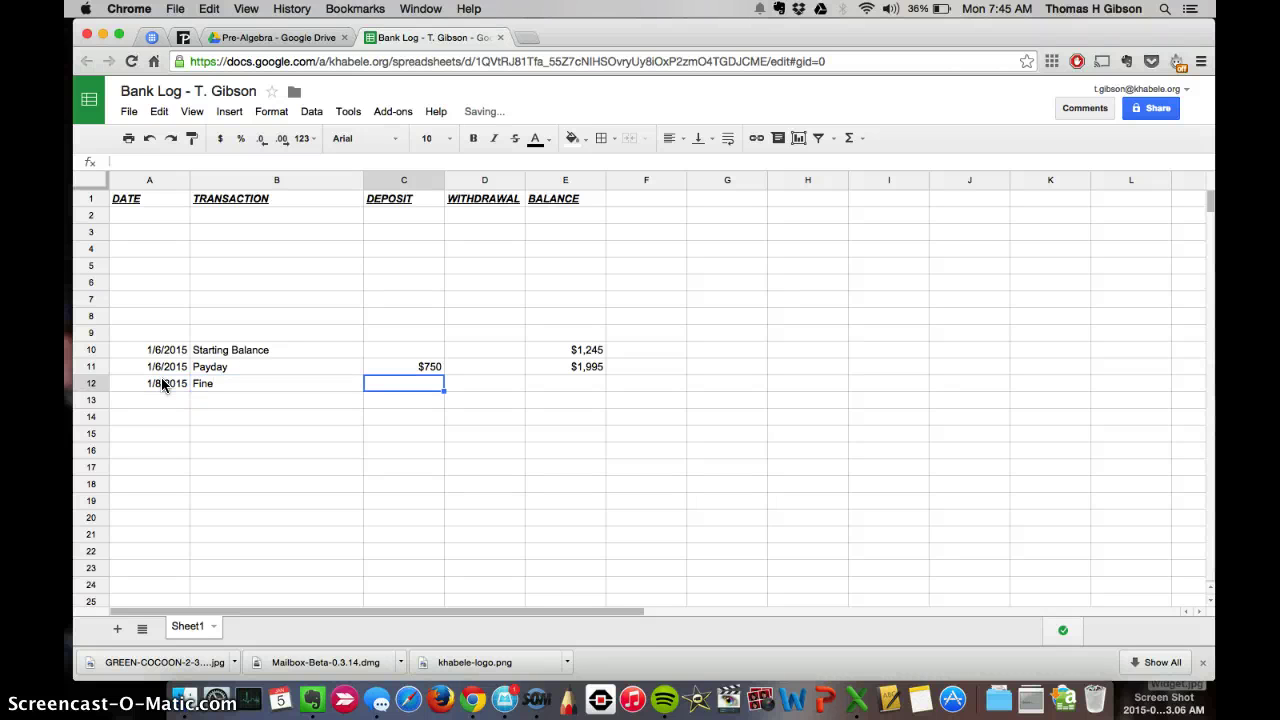
type("75")
key("BackSpace")
key("BackSpace")
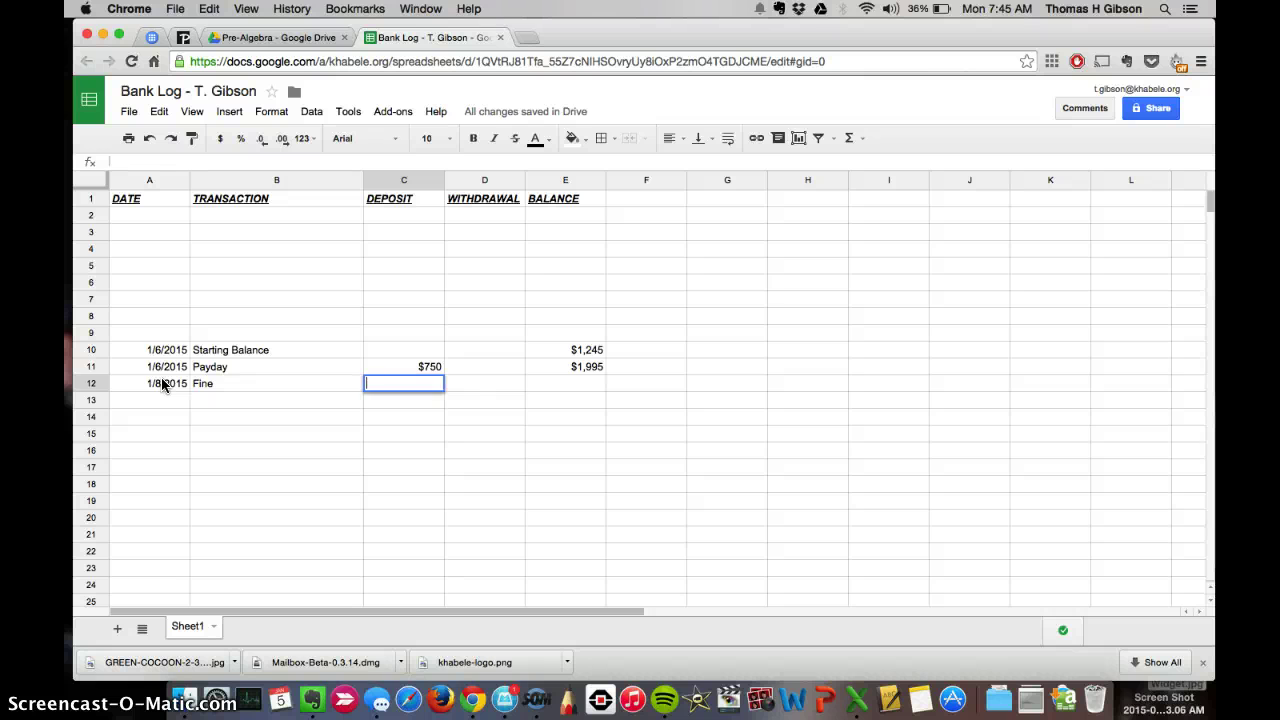
key("Tab")
type("75")
key("Return")
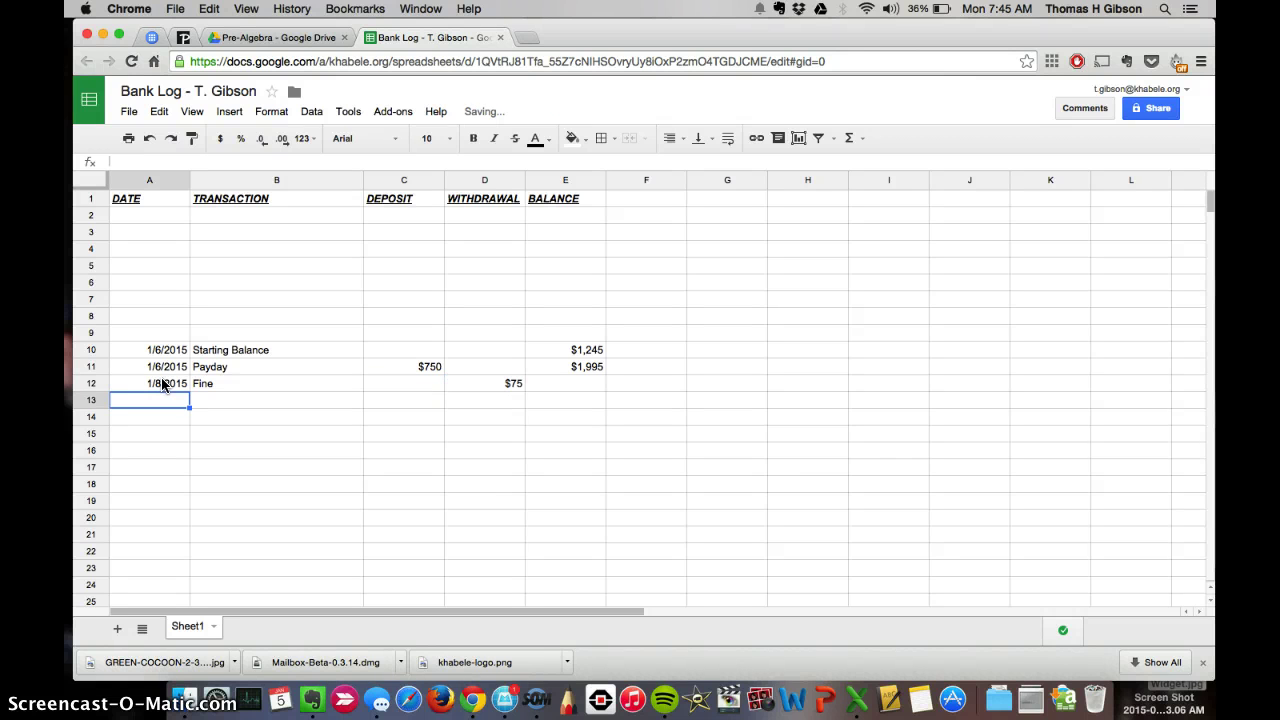
Give the Fine row the balance formula =E11-D12, showing $1,920
left_click(587, 384)
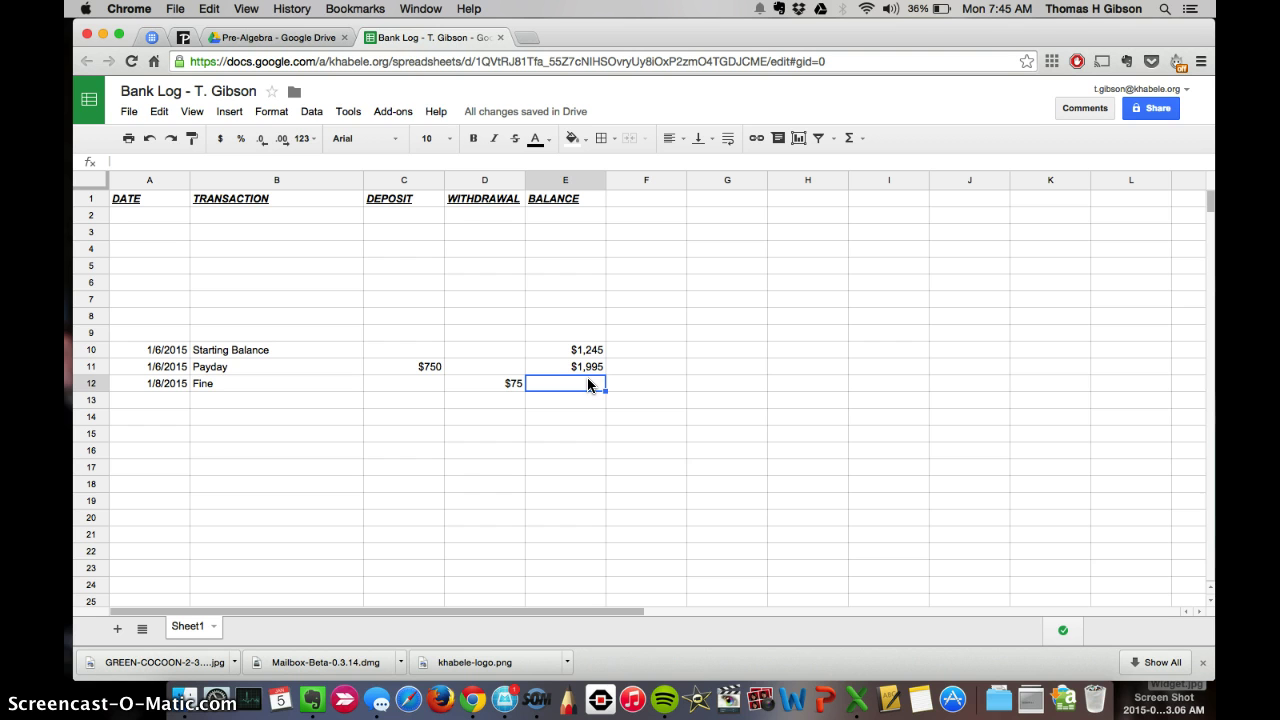
type("=")
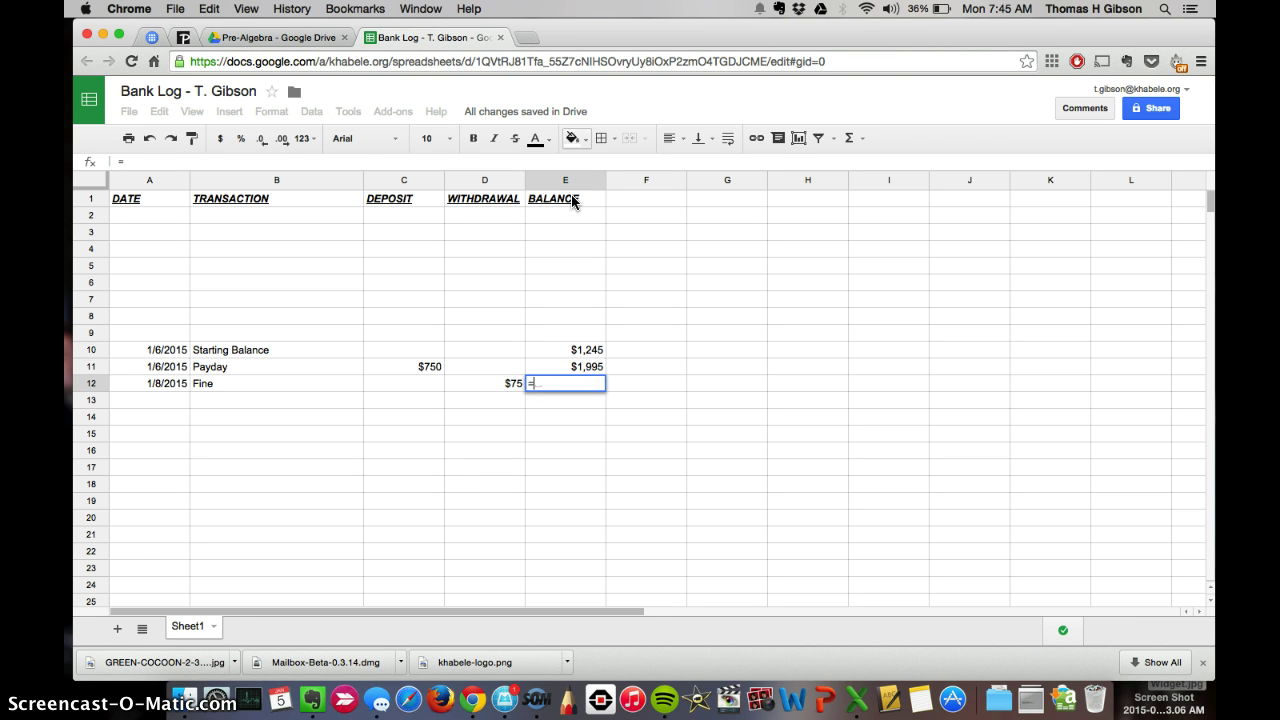
left_click(585, 368)
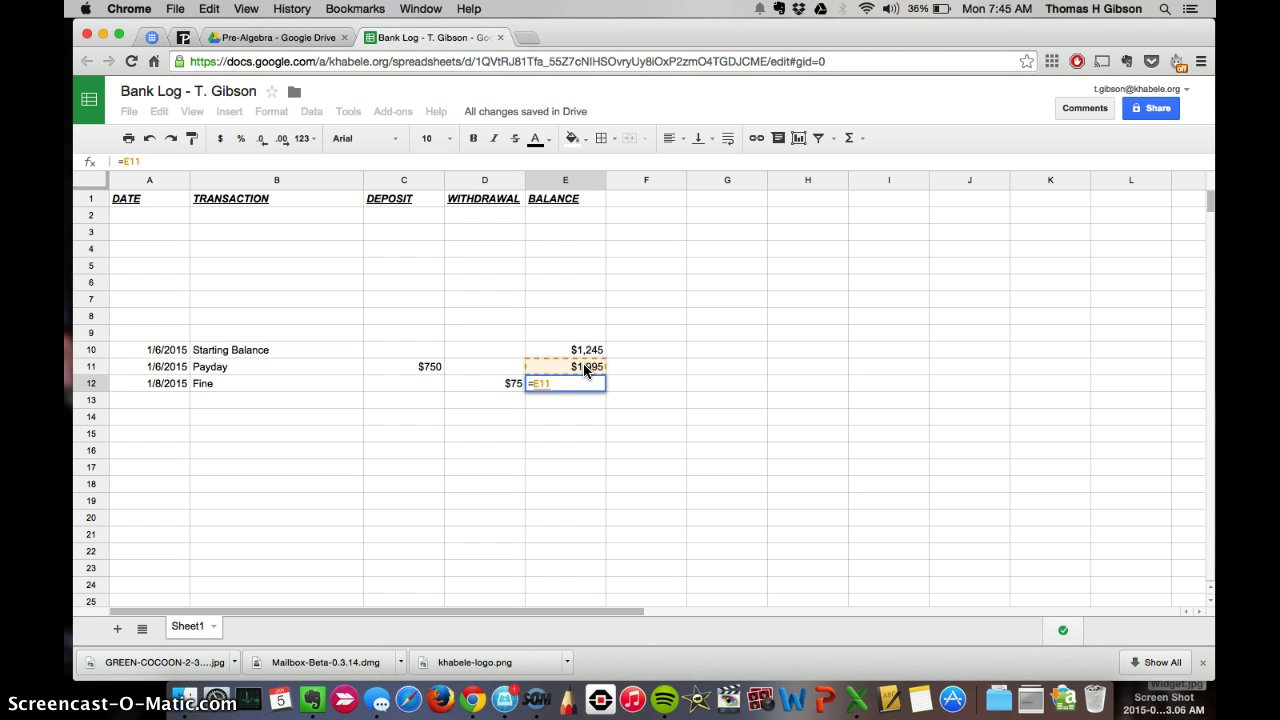
type("-")
left_click(476, 385)
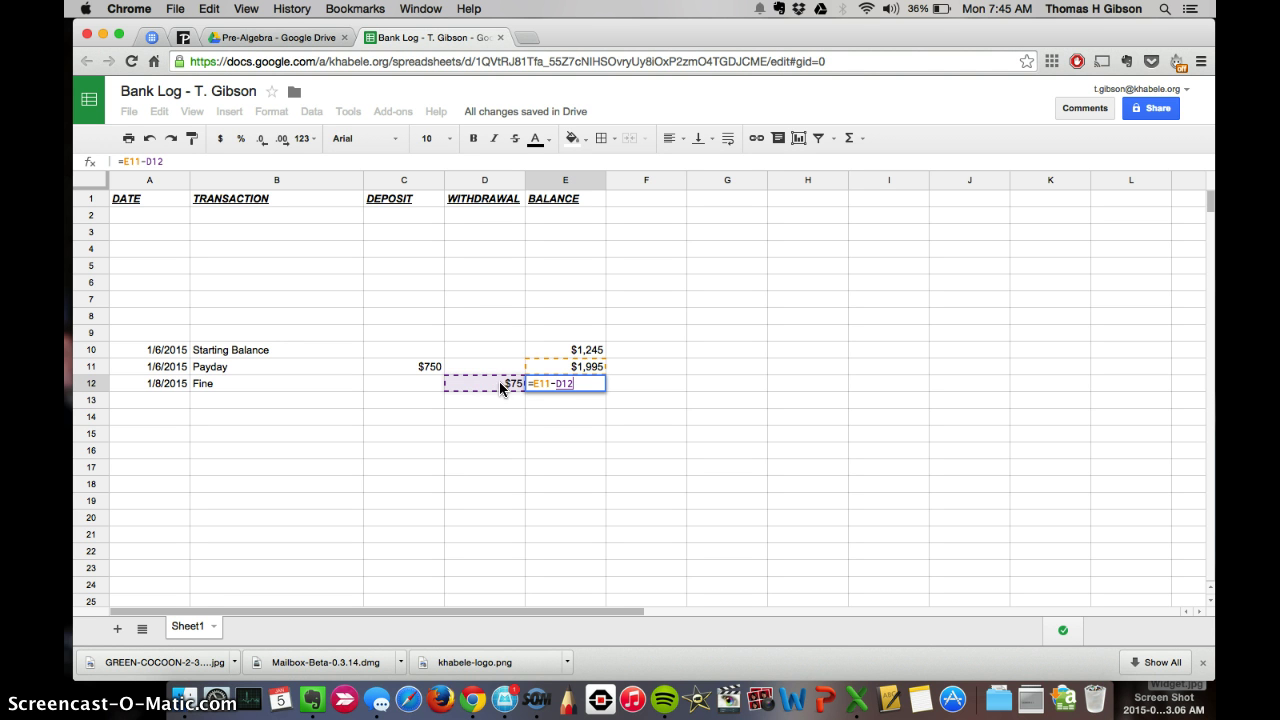
key("Return")
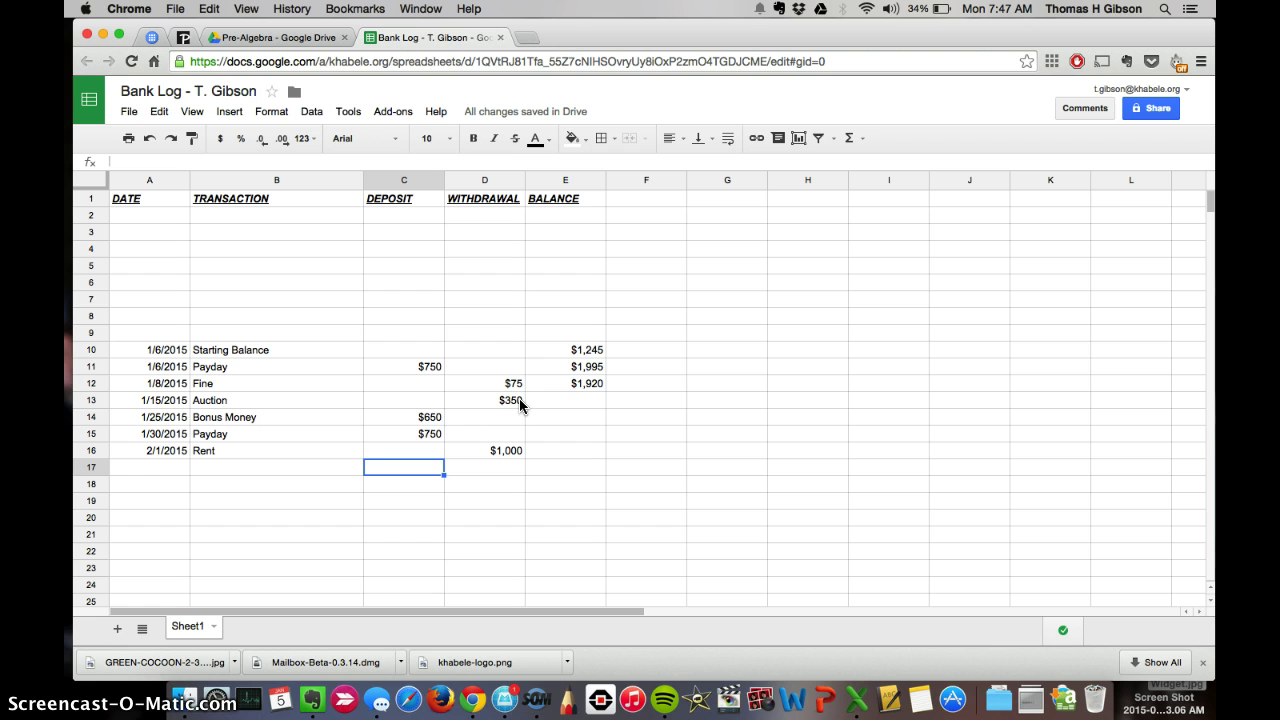
Give the Auction row the balance formula =E12-D13, showing $1,570
left_click(551, 400)
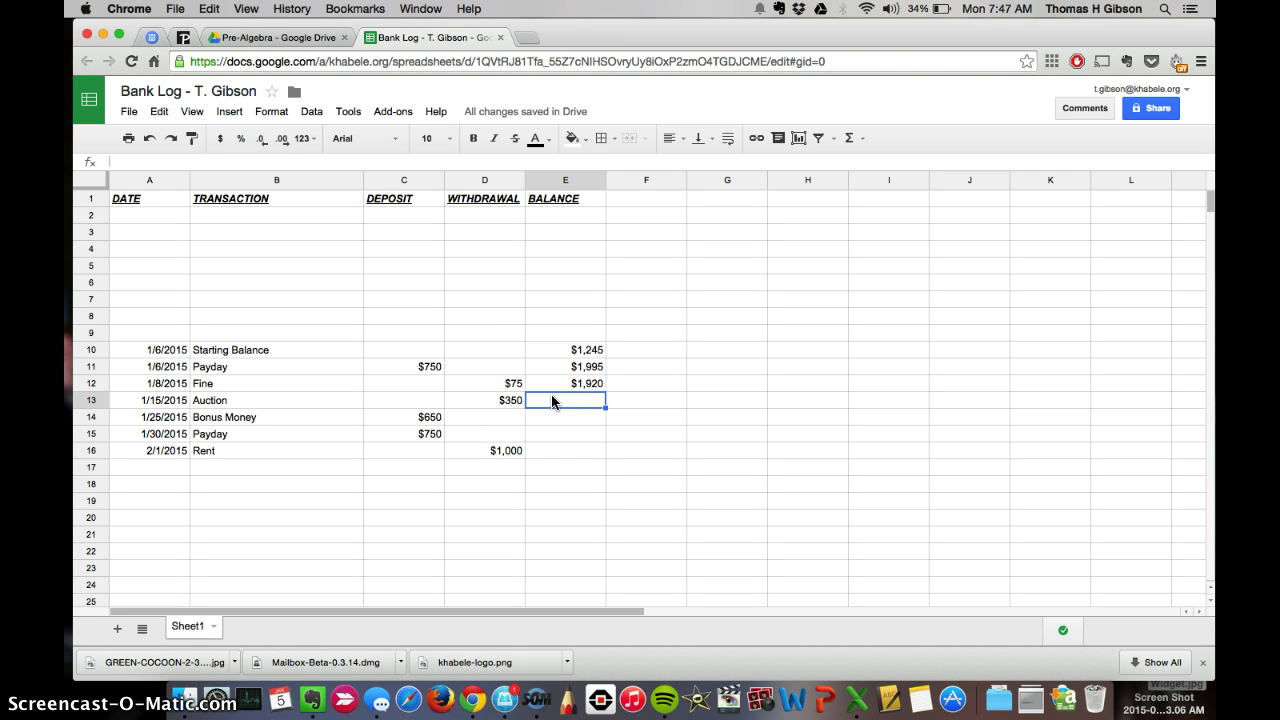
type("=")
left_click(590, 386)
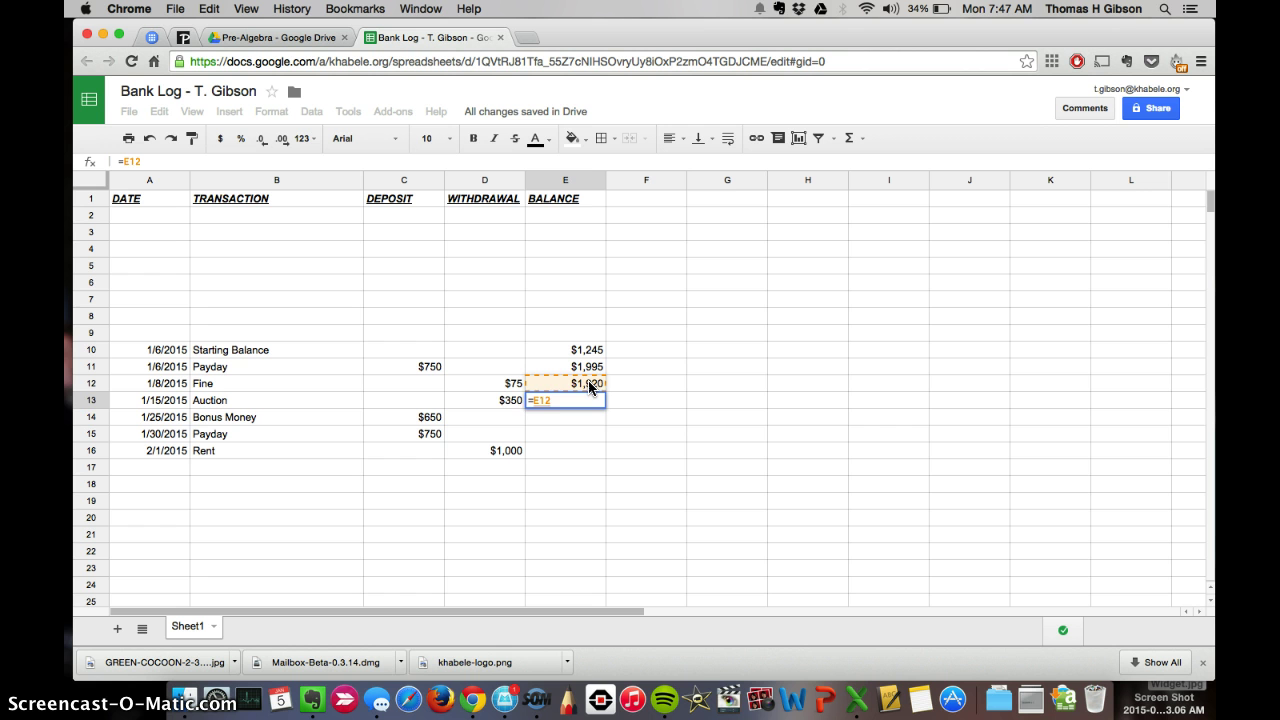
type("-")
left_click(509, 402)
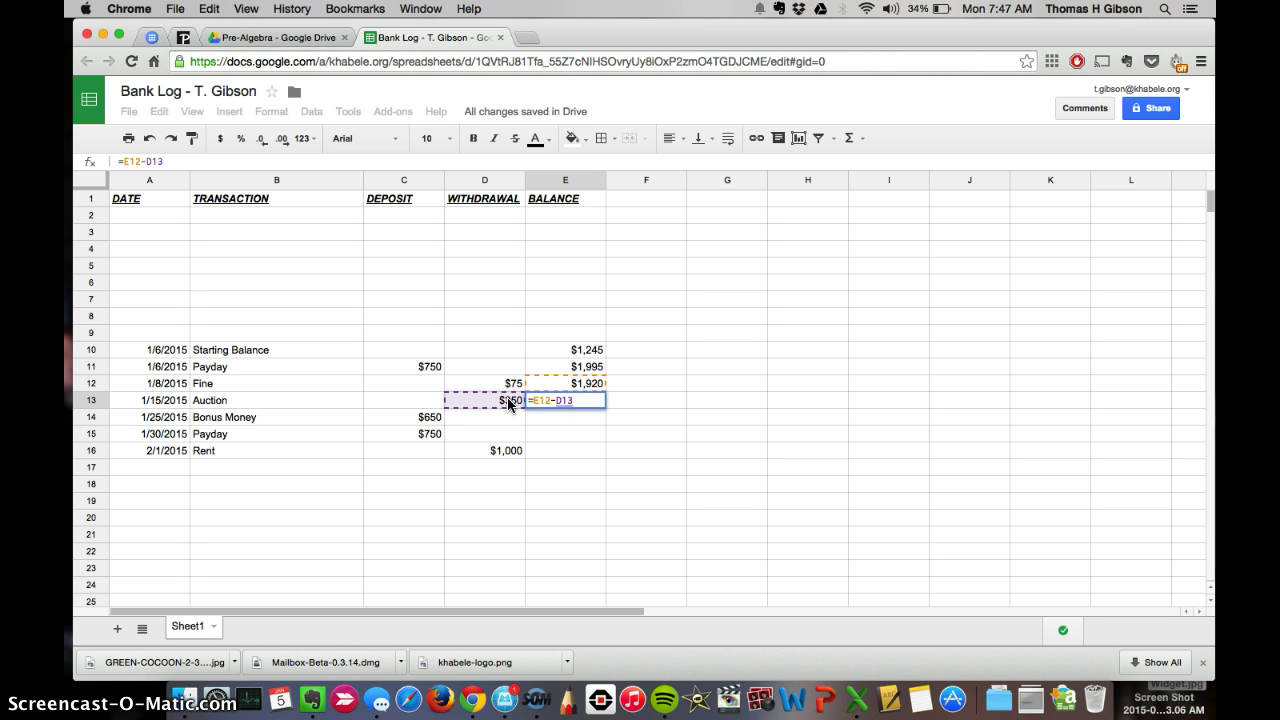
key("Return")
Build =E13+C14 as the Bonus Money balance, then clear E14 again
type("=-")
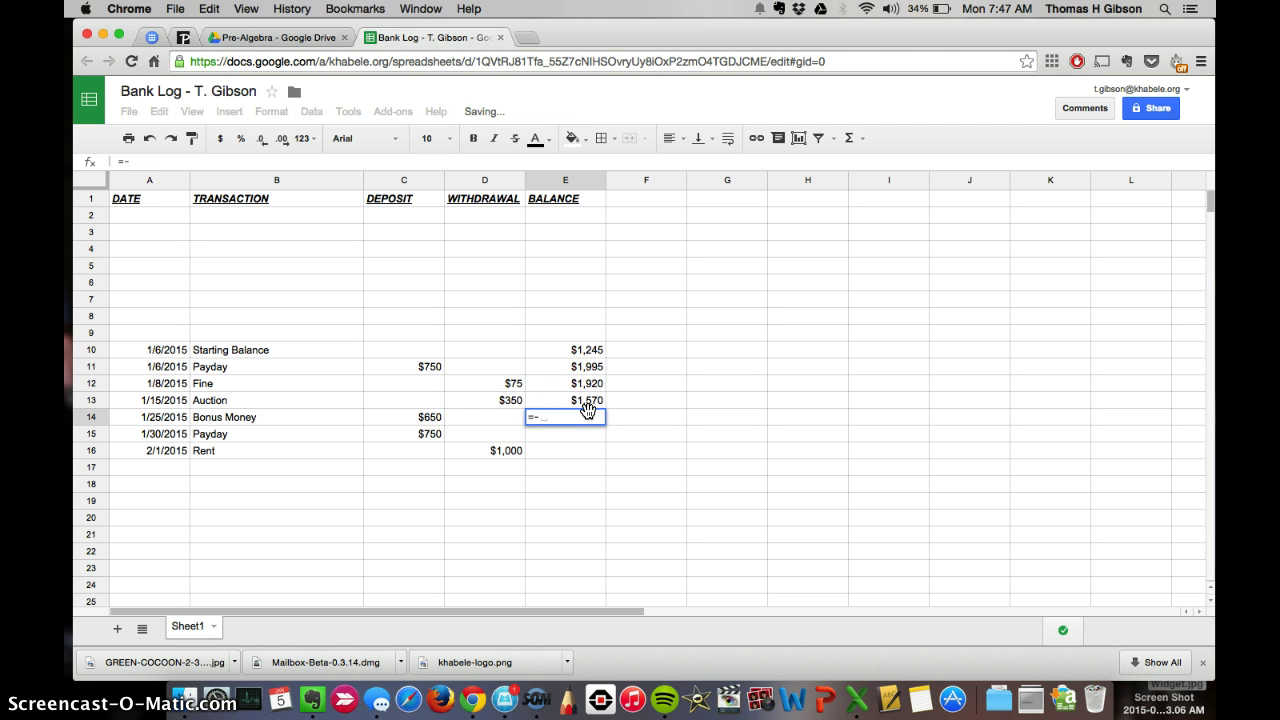
key("BackSpace")
left_click(590, 402)
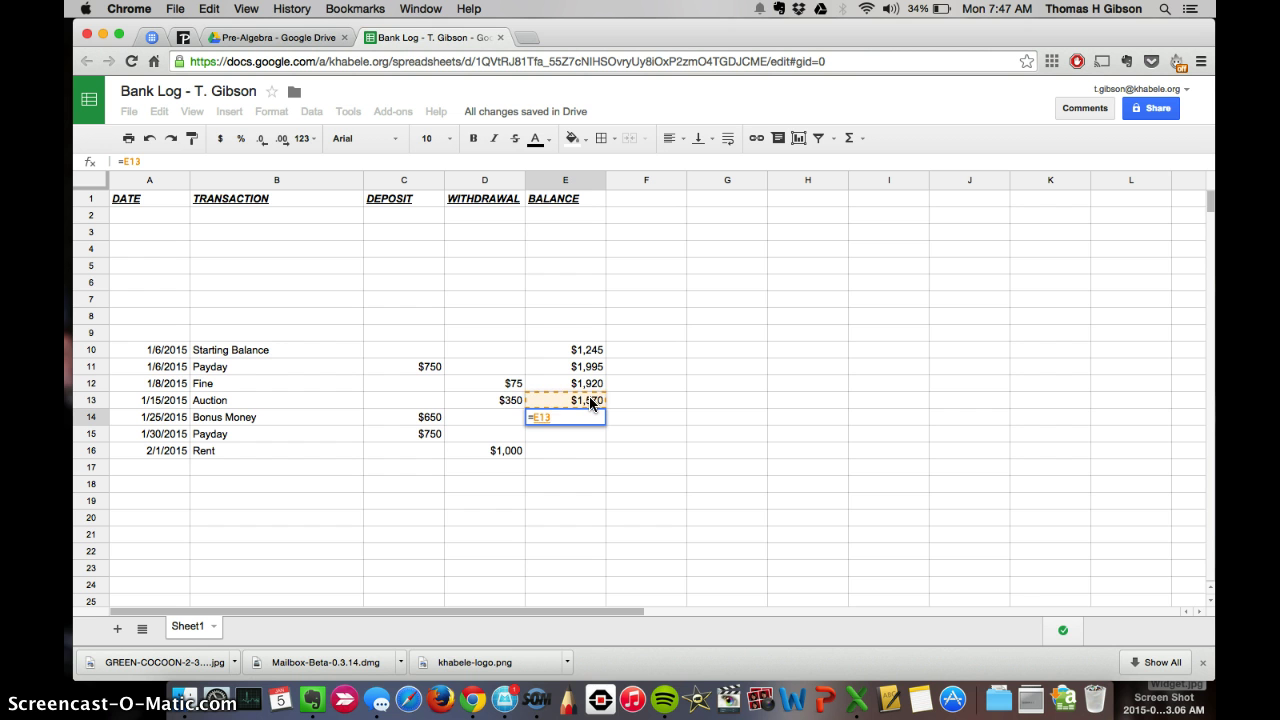
type("+")
left_click(430, 419)
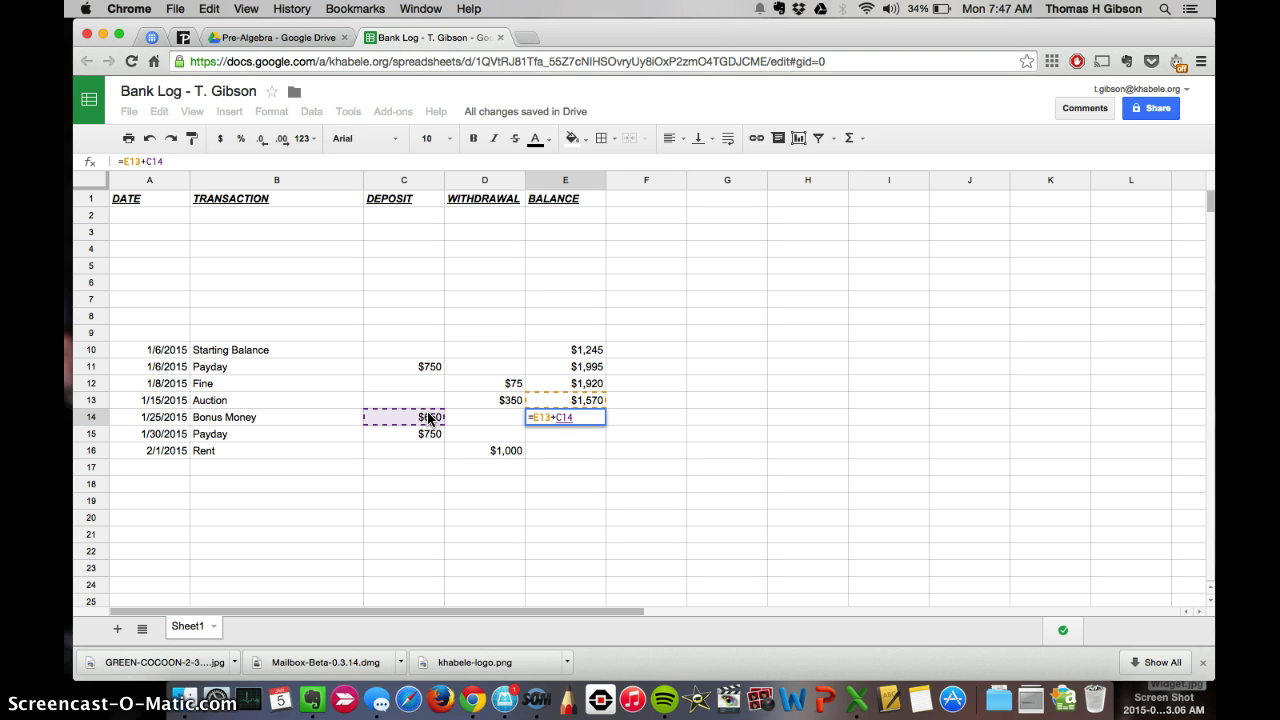
key("Return")
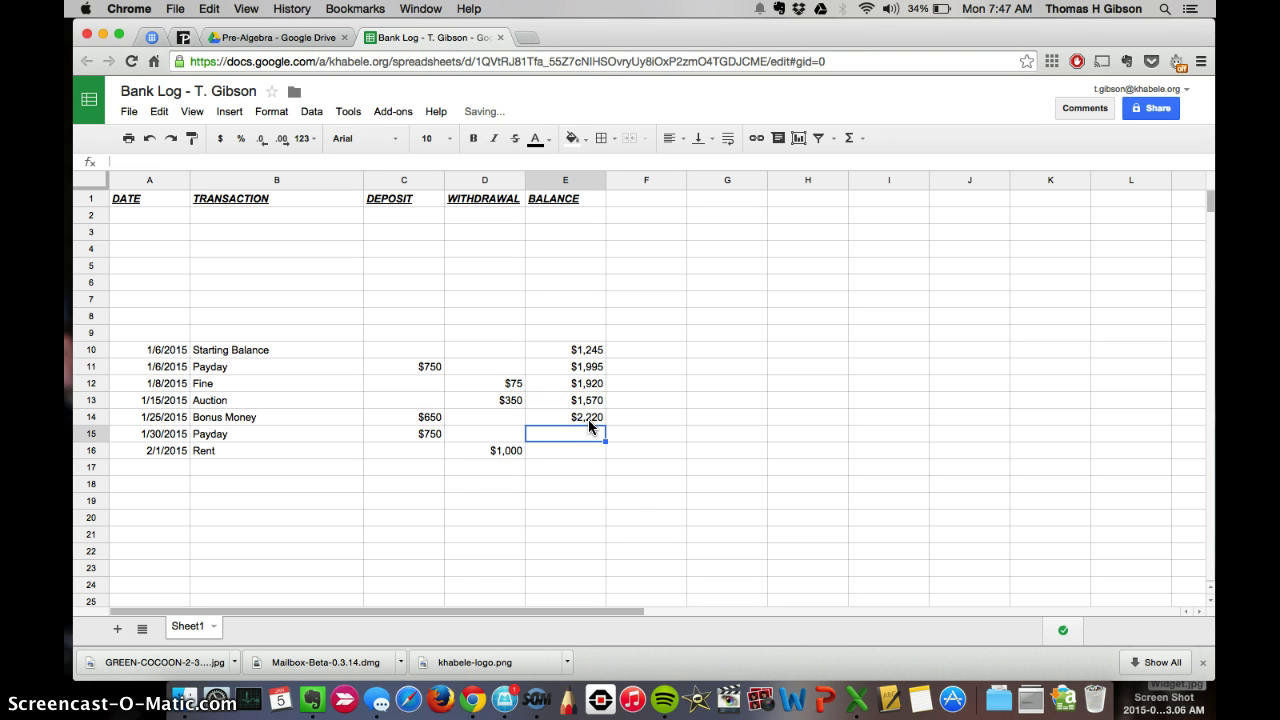
left_click(587, 420)
key("Delete")
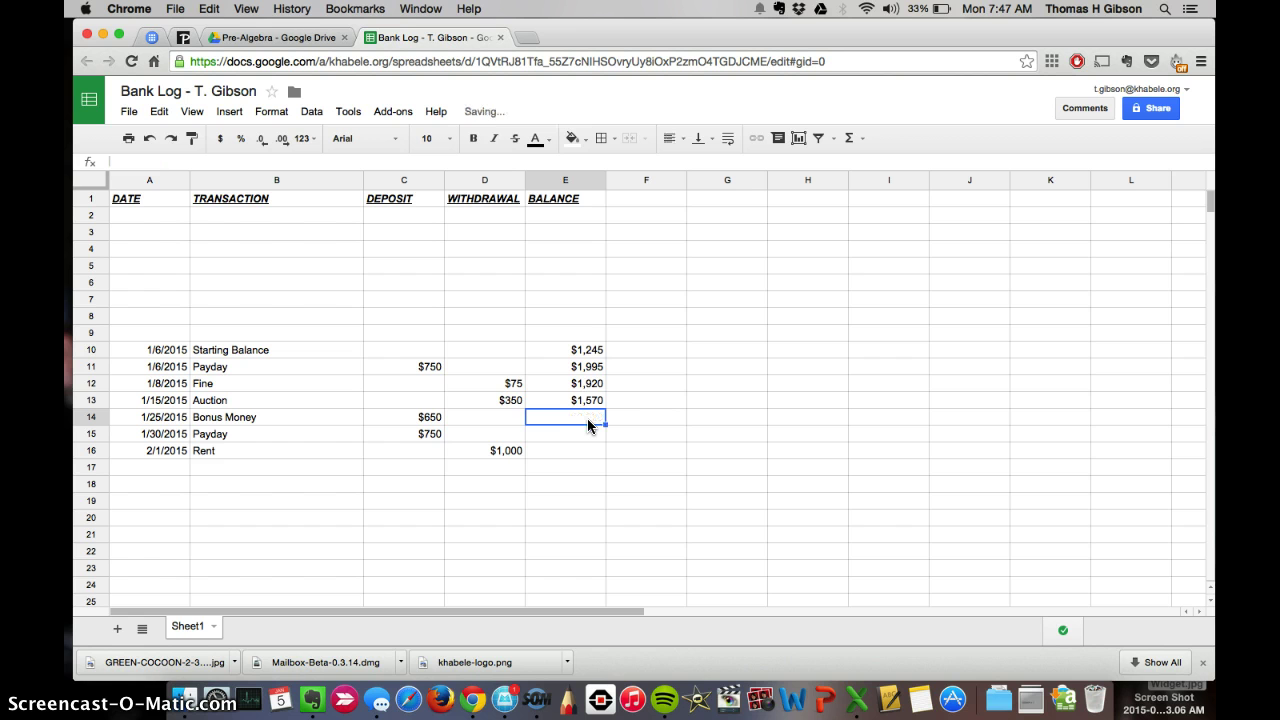
Delete the Auction, Fine and Payday balances in E13, E12 and E11
key("Up")
key("Delete")
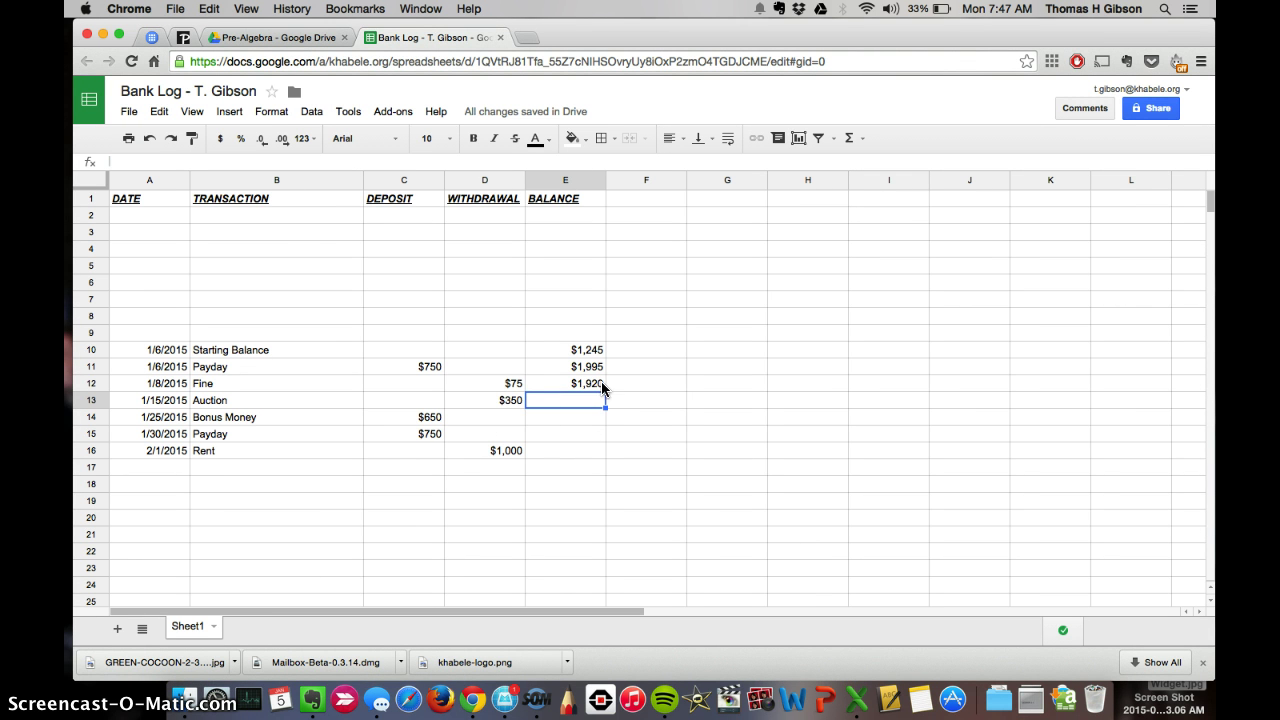
left_click(593, 385)
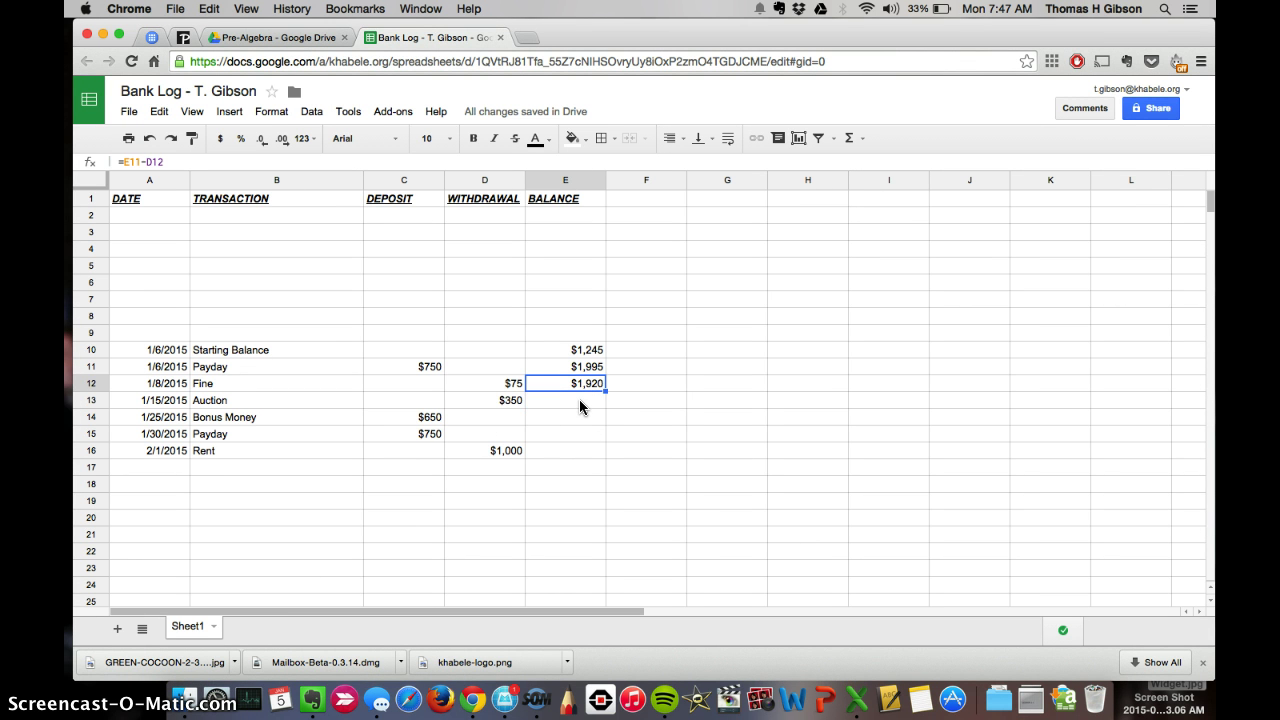
left_click(579, 399)
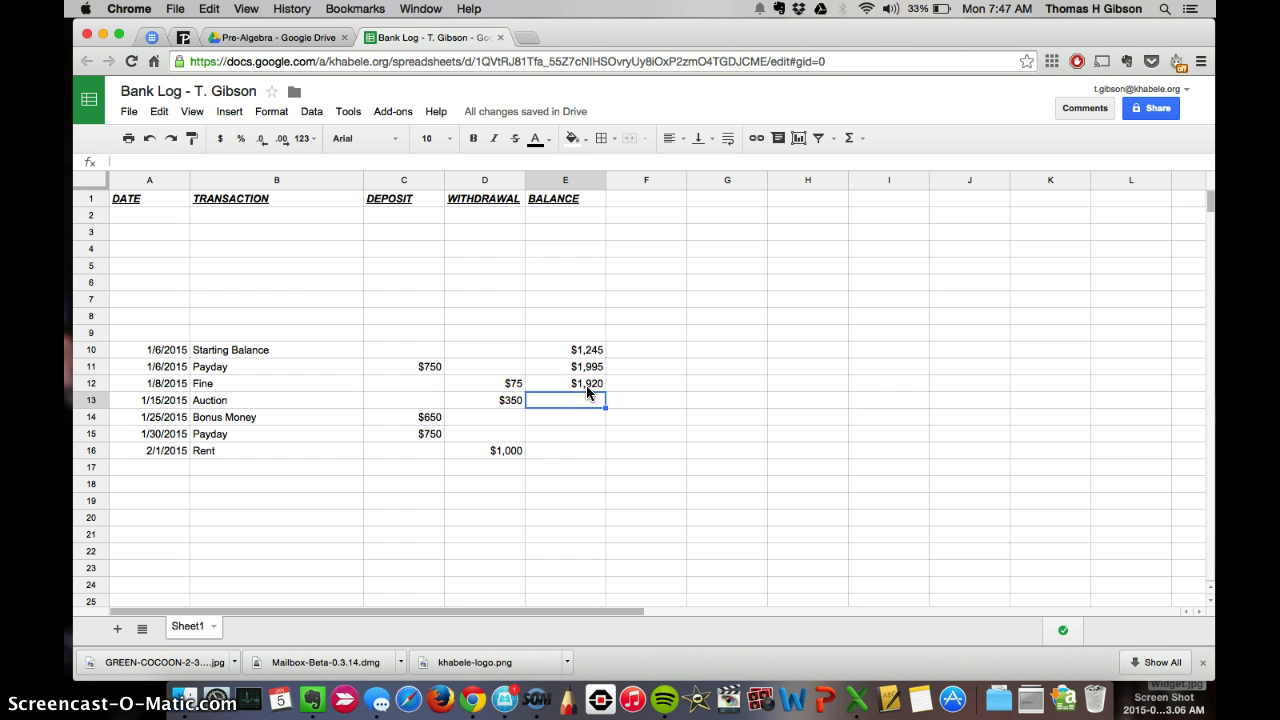
left_click(586, 385)
key("Delete")
key("Up")
key("Delete")
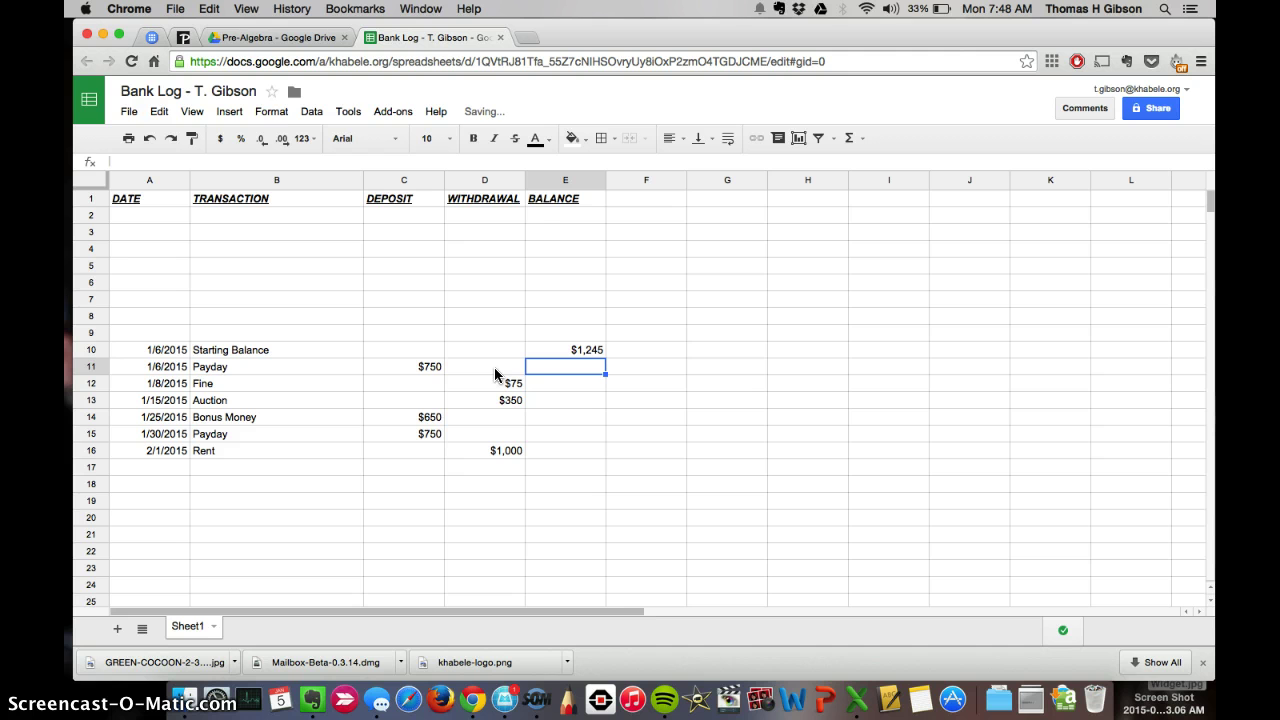
Enter =E10+C11-D11 in E11 for a $1,995 Payday balance
type("=")
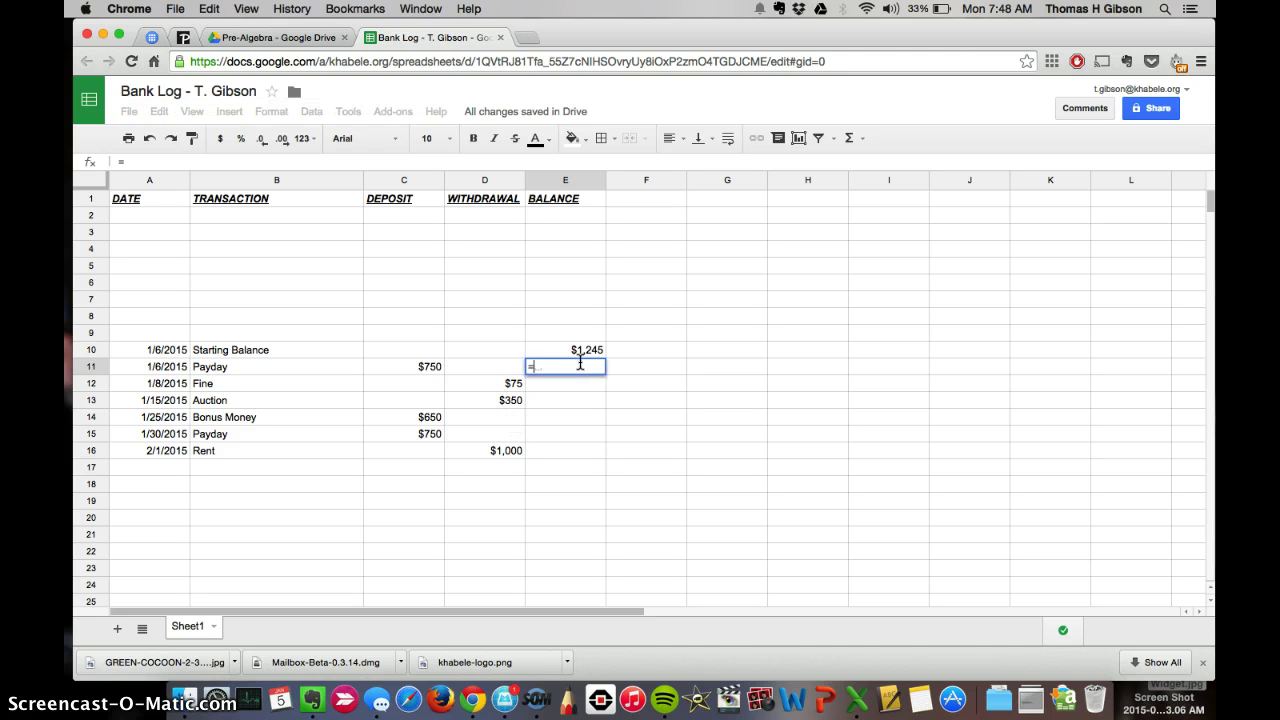
left_click(588, 350)
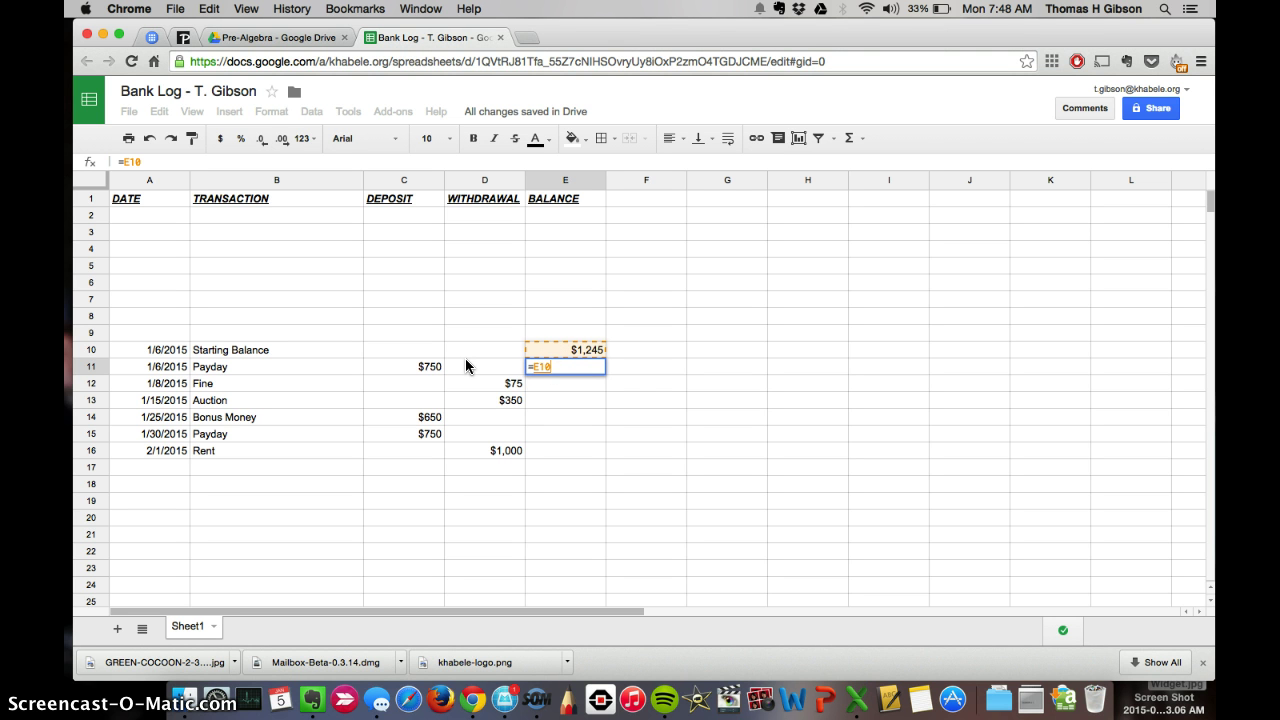
type("+")
left_click(432, 368)
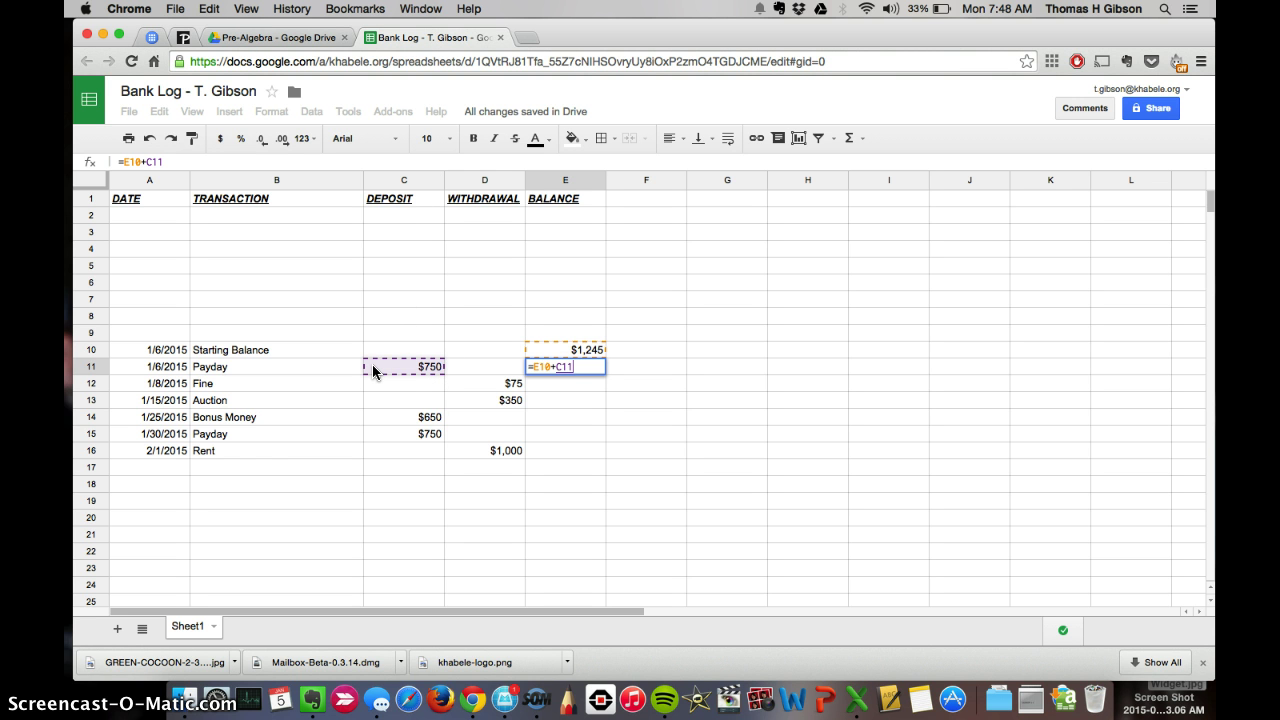
type("-")
left_click(472, 372)
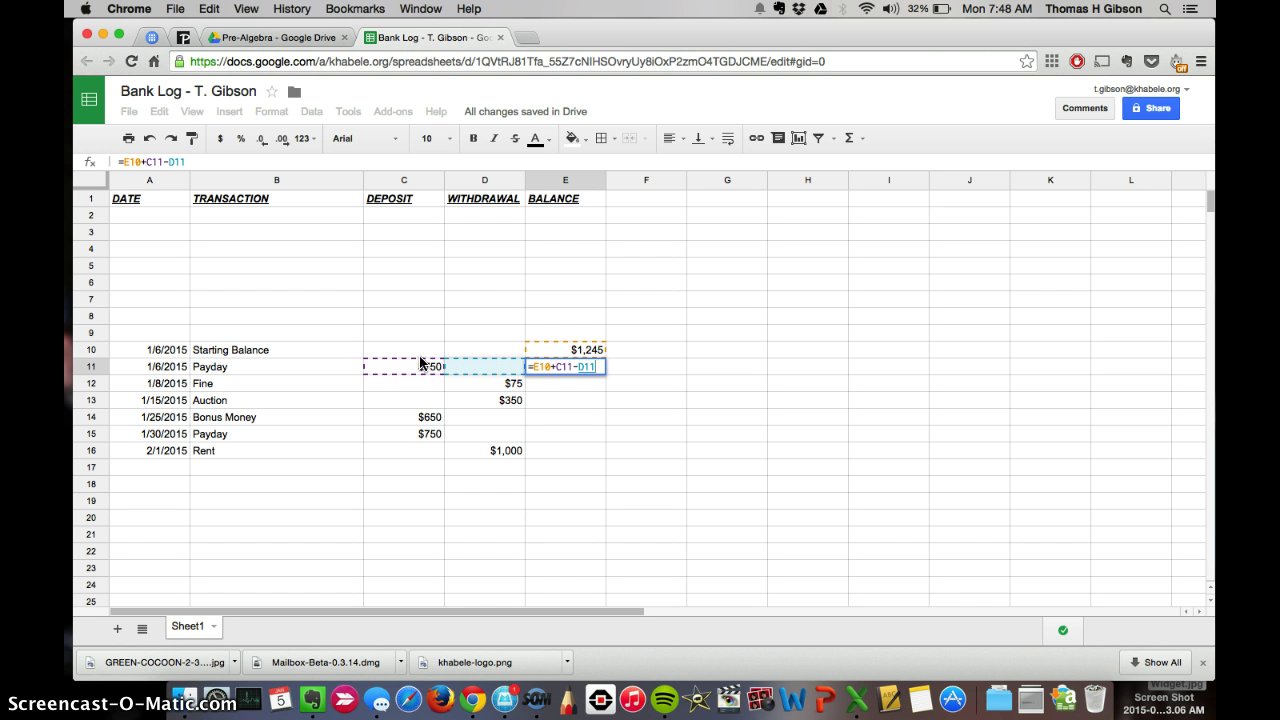
key("Return")
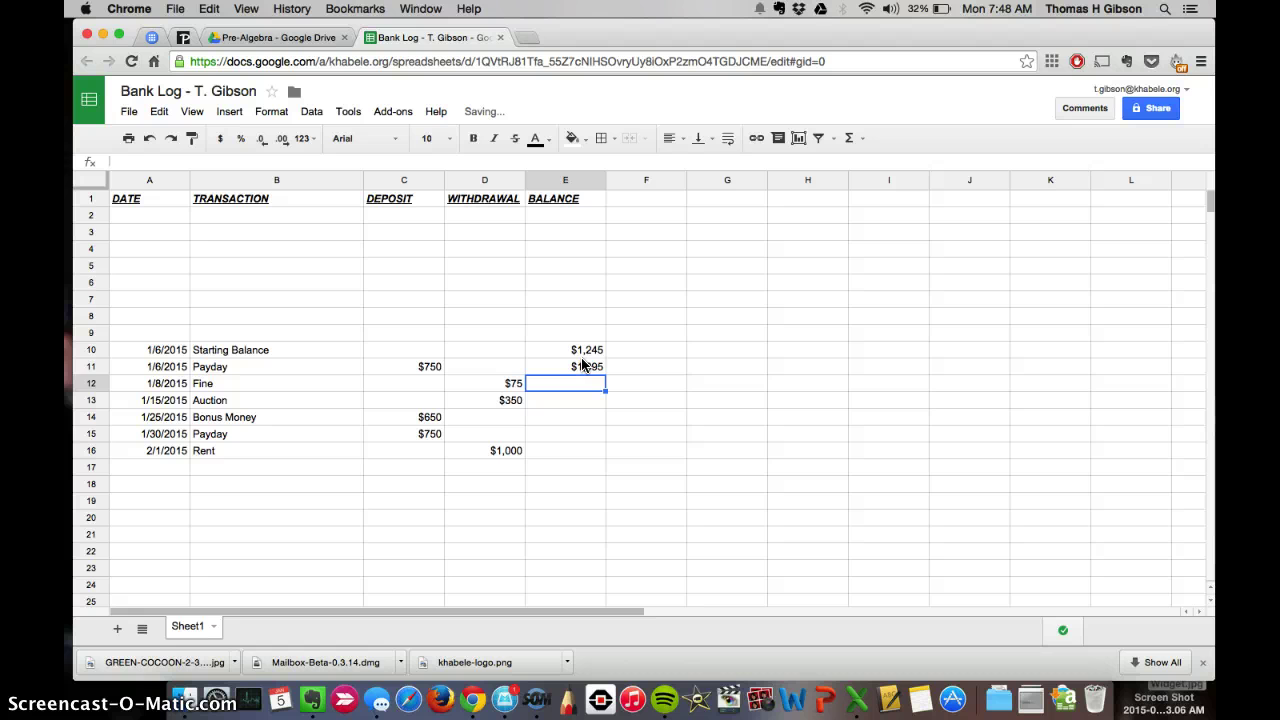
Fill the E11 balance formula down to E16, ending at $1,970 on the Rent row
left_click(590, 370)
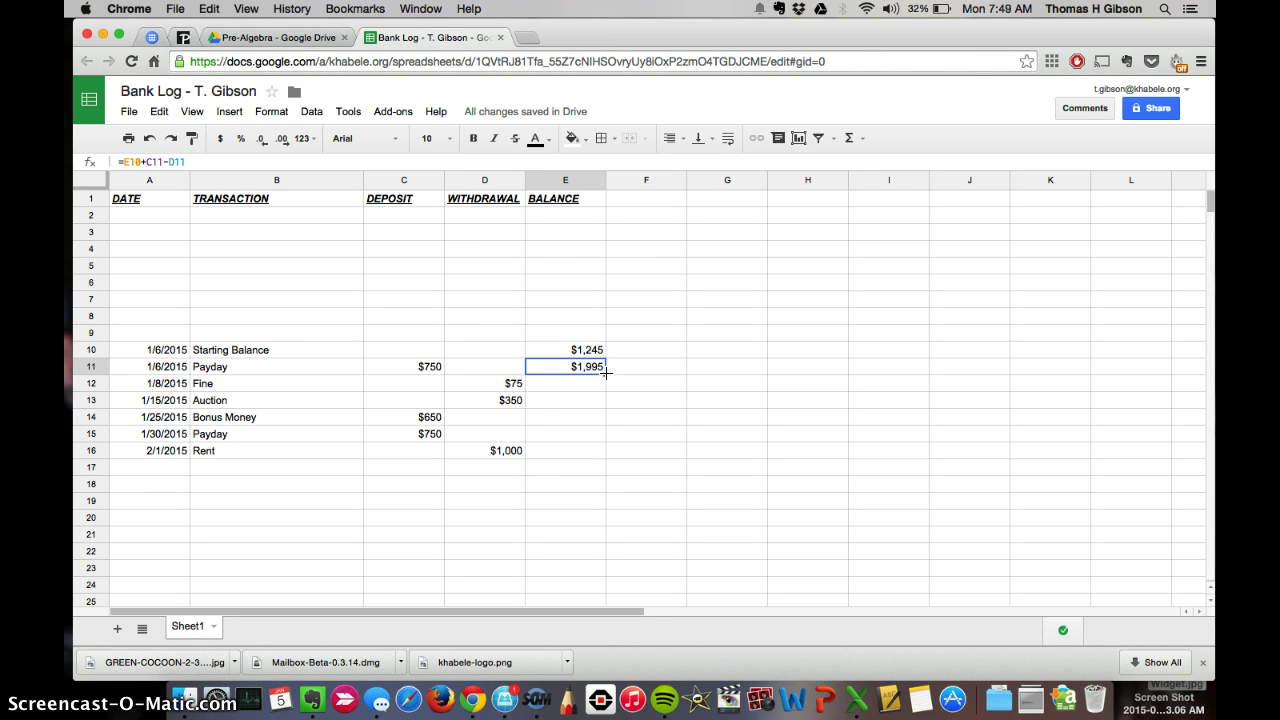
left_click_drag(606, 372, 596, 449)
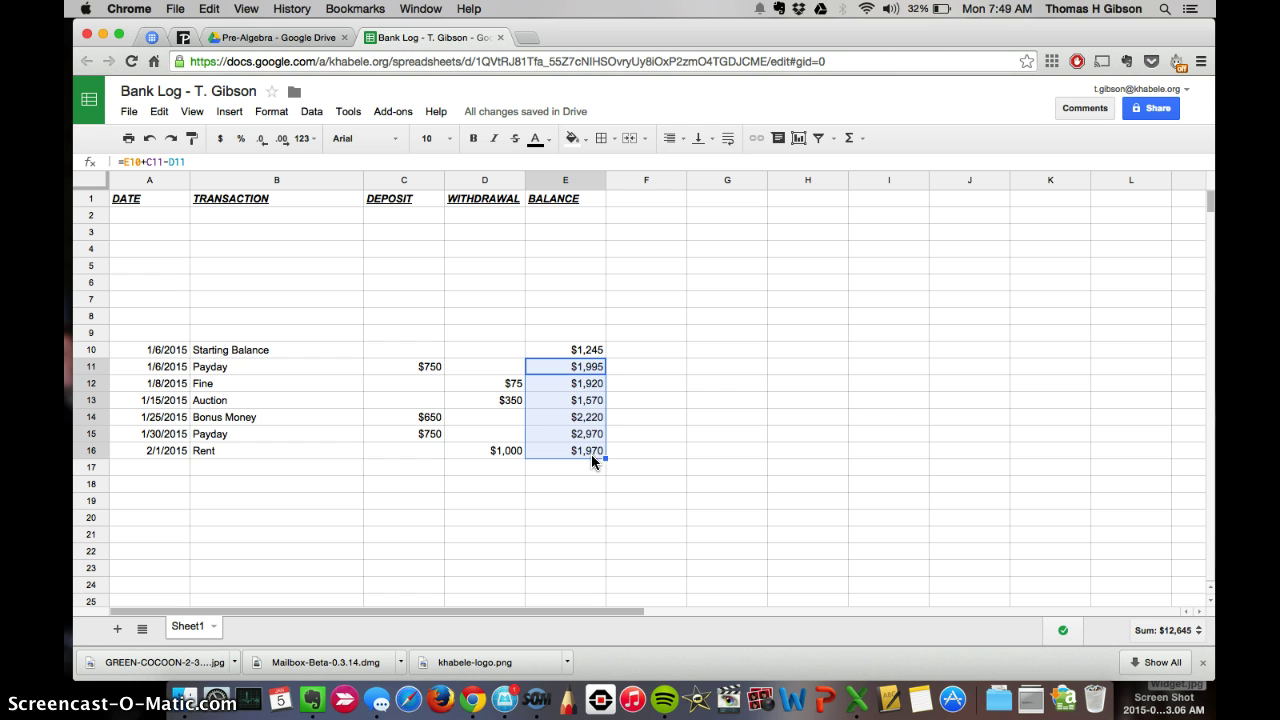
Check the copied balance formulas in E10–E15, then fill E16's formula down to E24
left_click(626, 370)
left_click(590, 372)
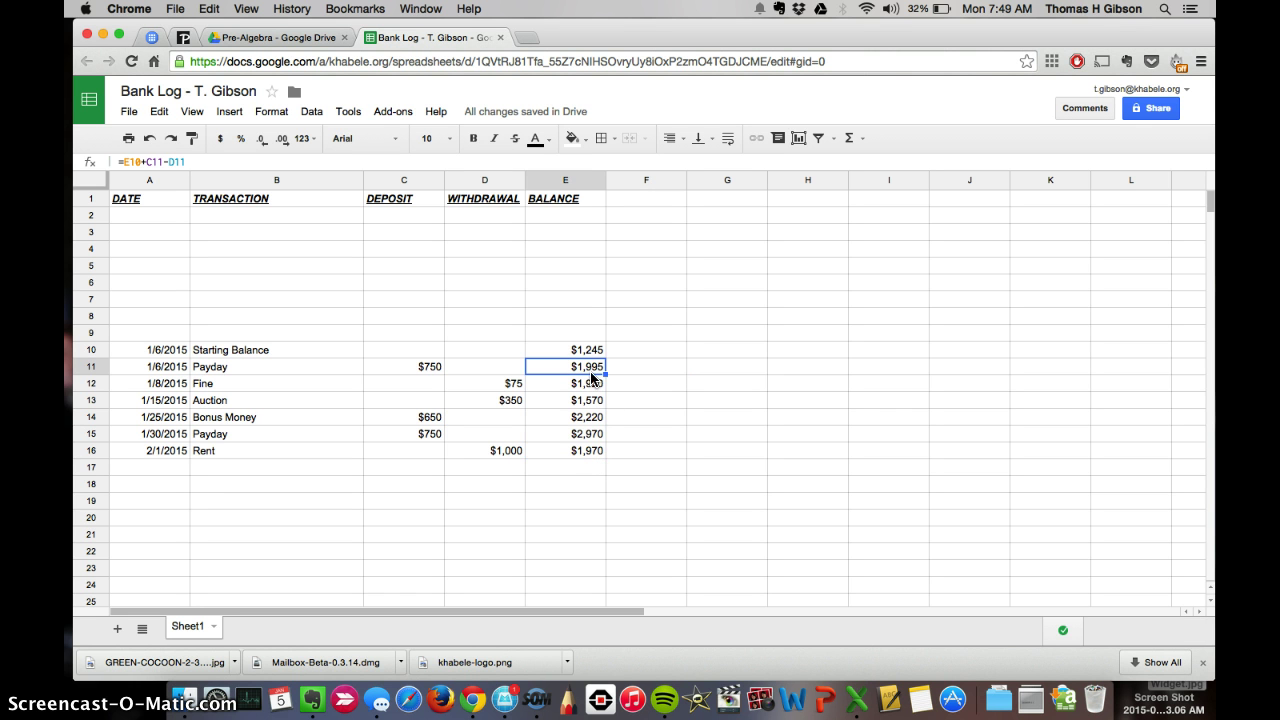
left_click(588, 353)
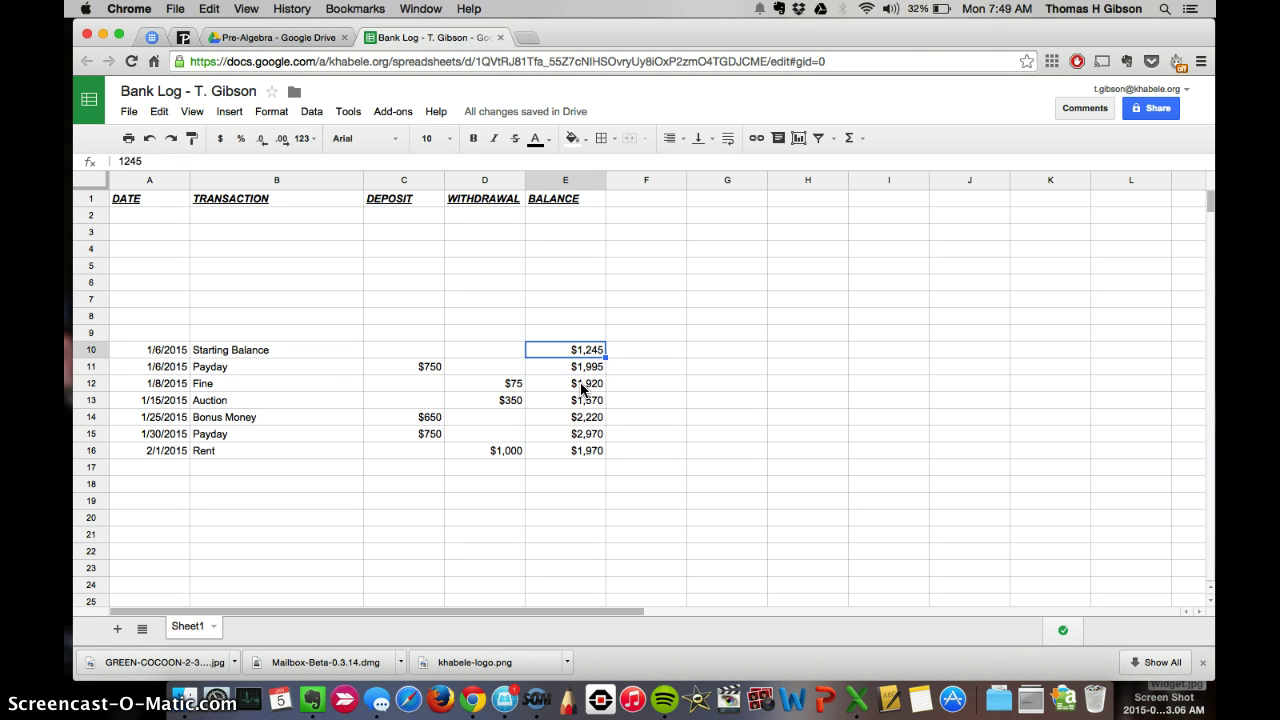
left_click(583, 388)
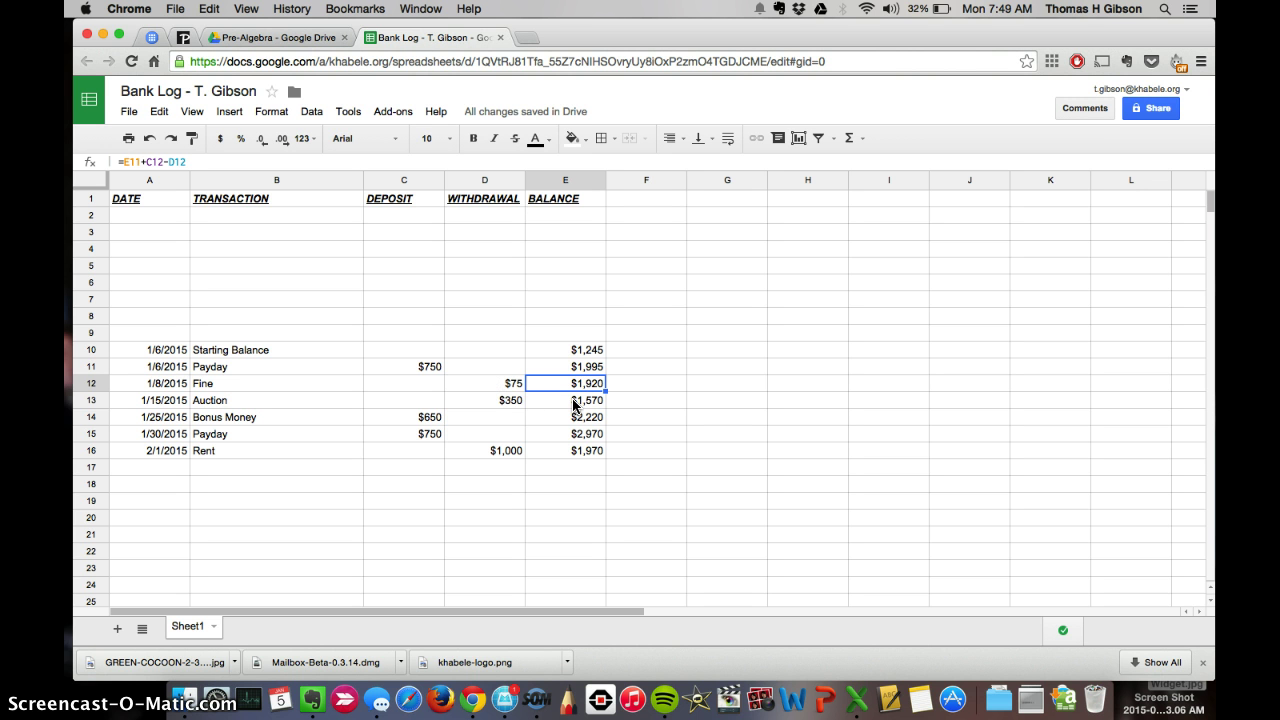
left_click(575, 405)
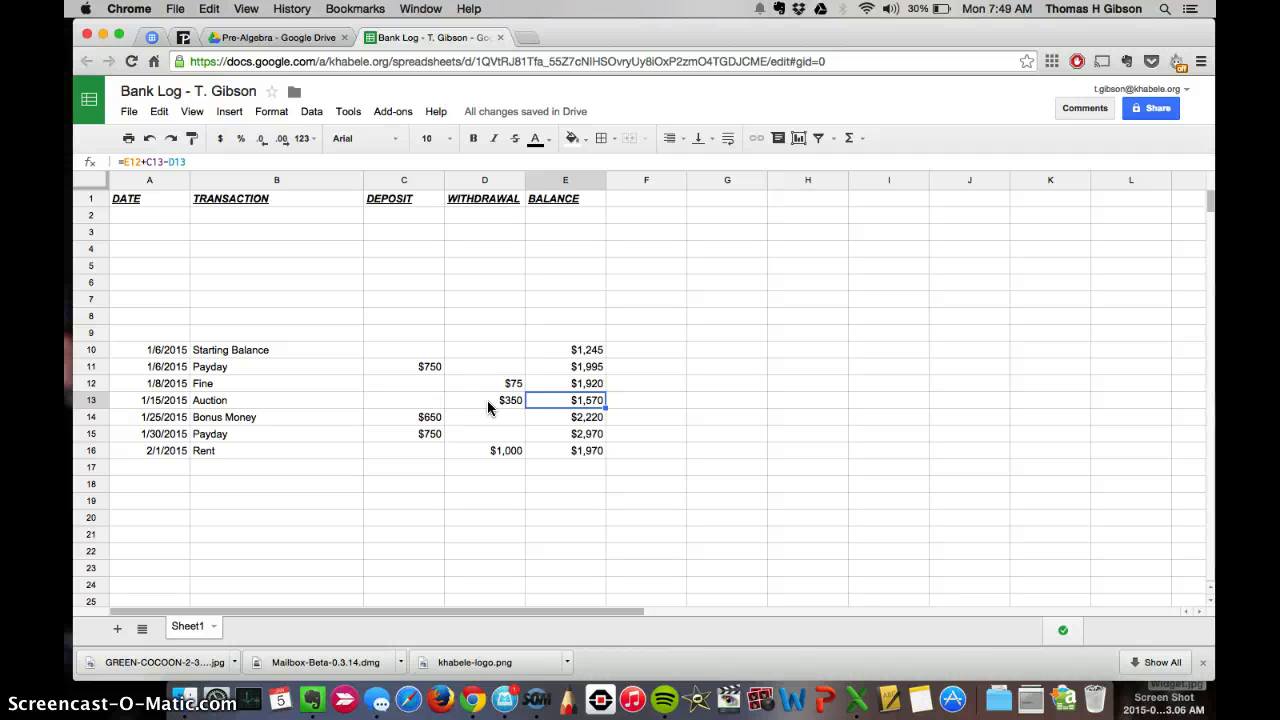
left_click(576, 418)
key("Down")
key("Down")
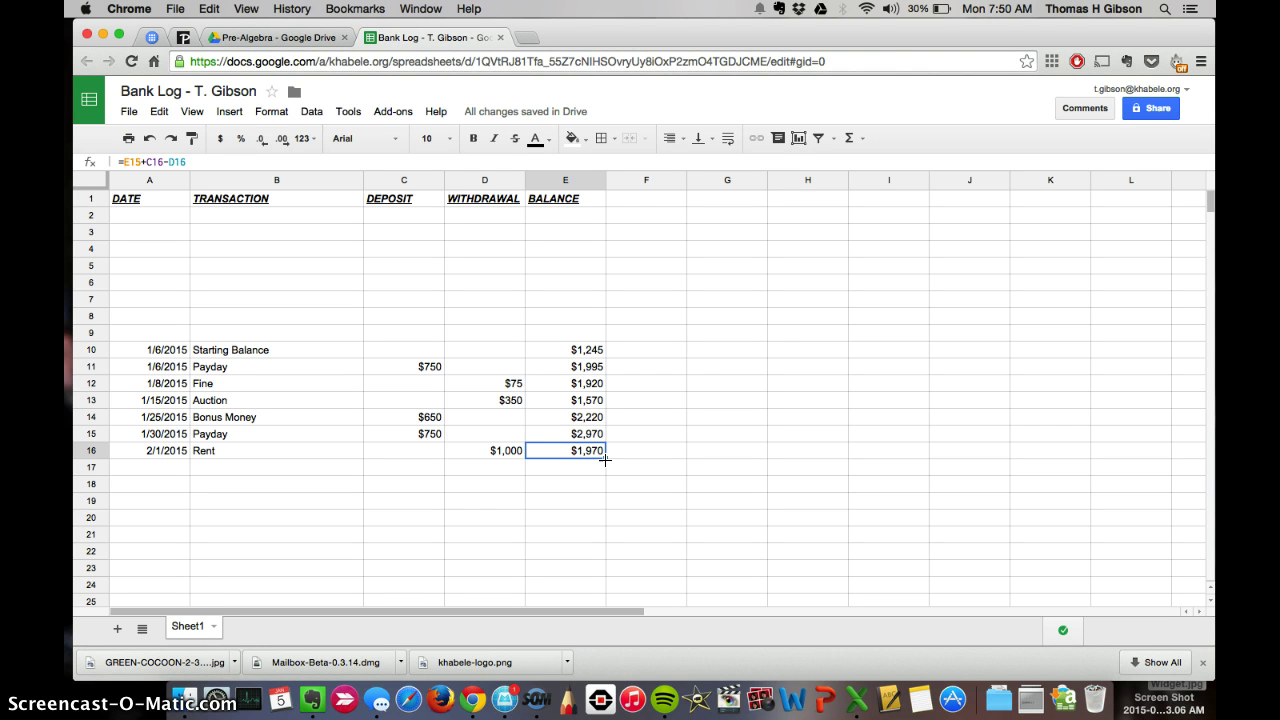
left_click_drag(605, 459, 585, 590)
Add a 2/4 Fine row with a $125 withdrawal in D17, dropping the balance to $1,845
left_click(164, 466)
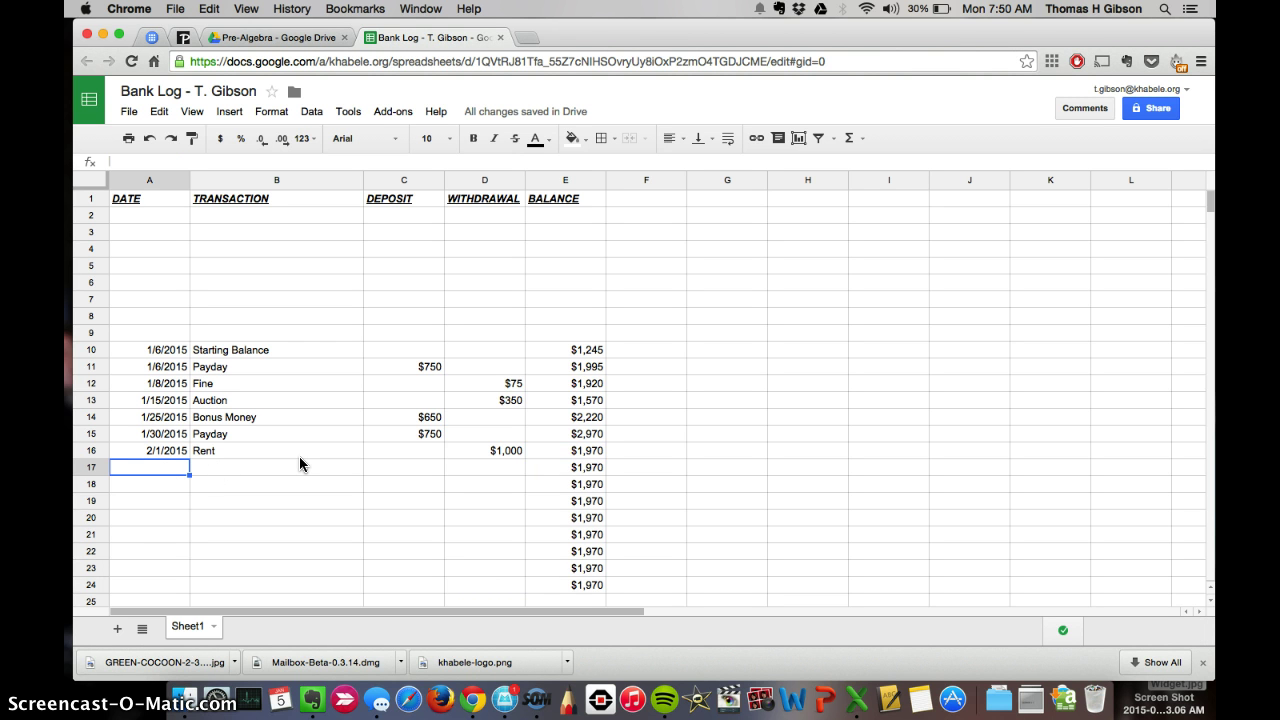
type("2/4")
key("Tab")
type("Fine")
key("Tab")
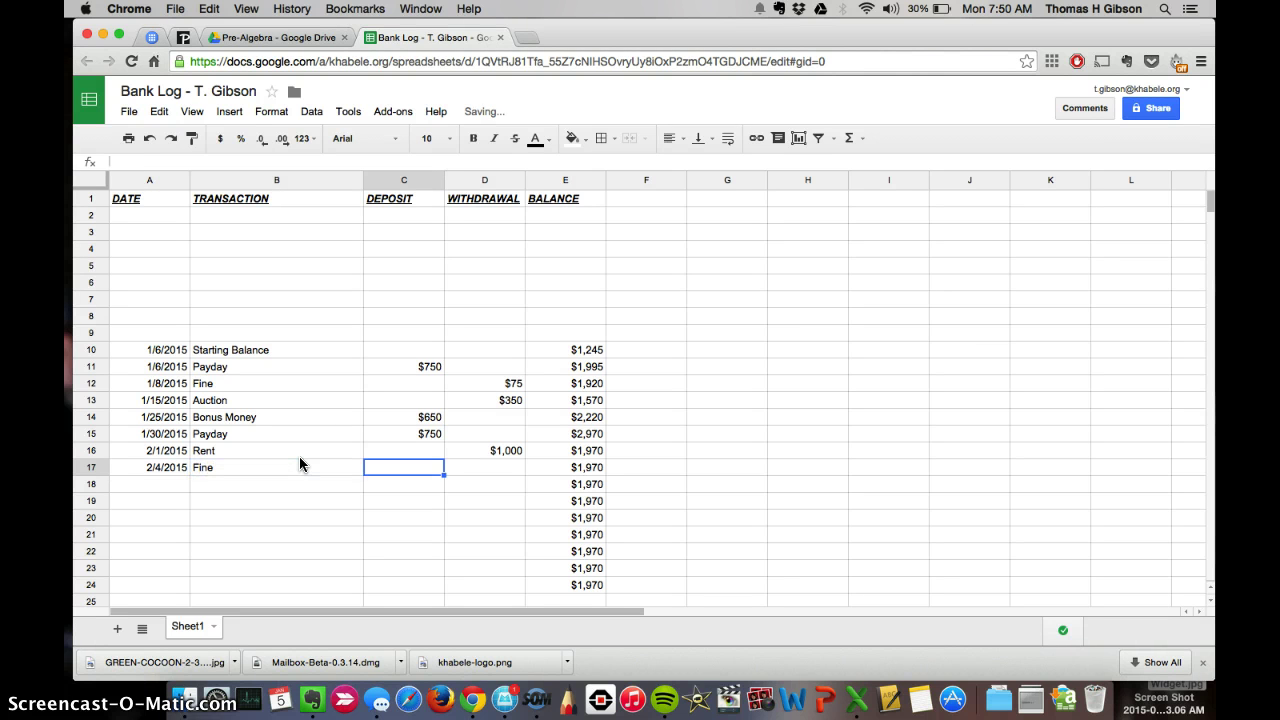
key("Tab")
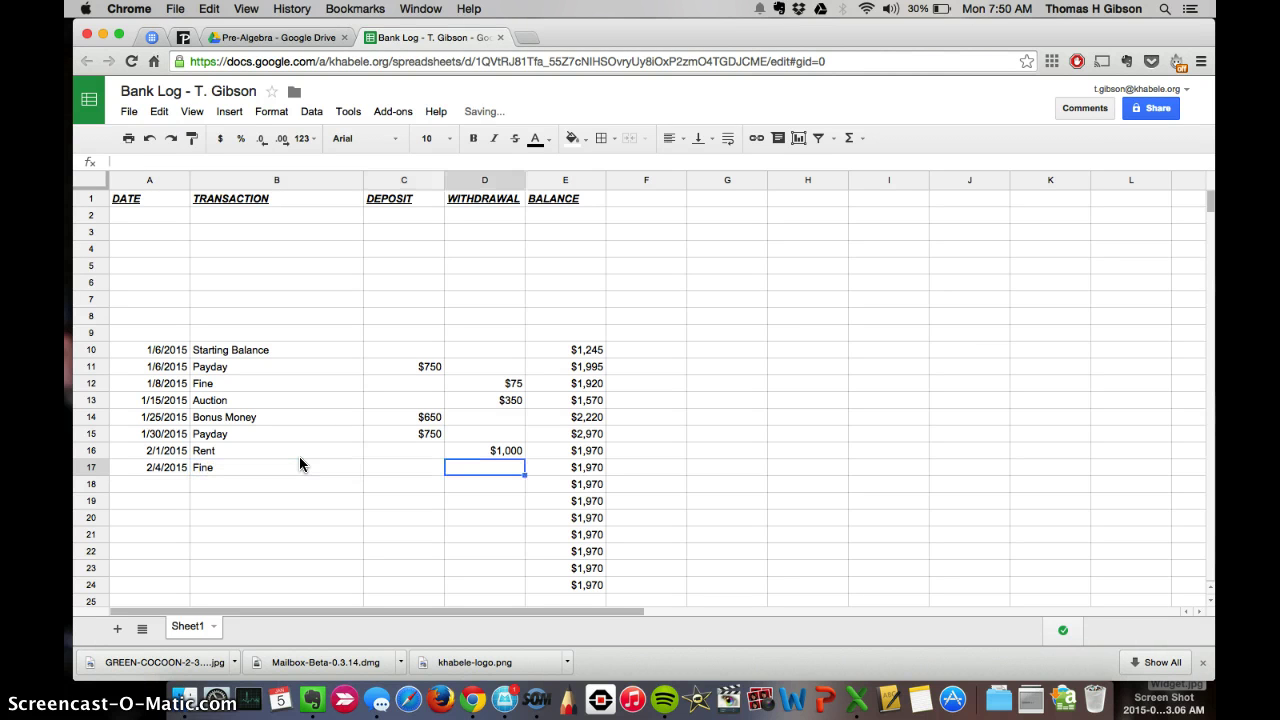
type("125")
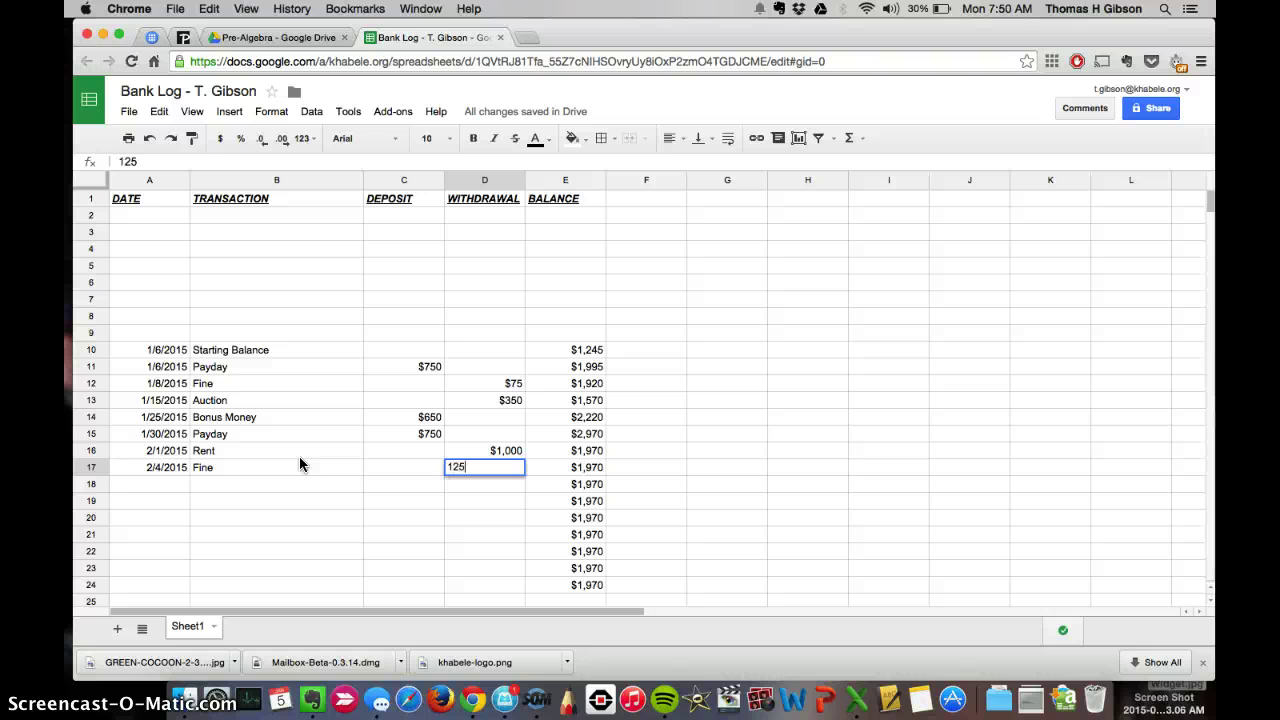
key("Return")
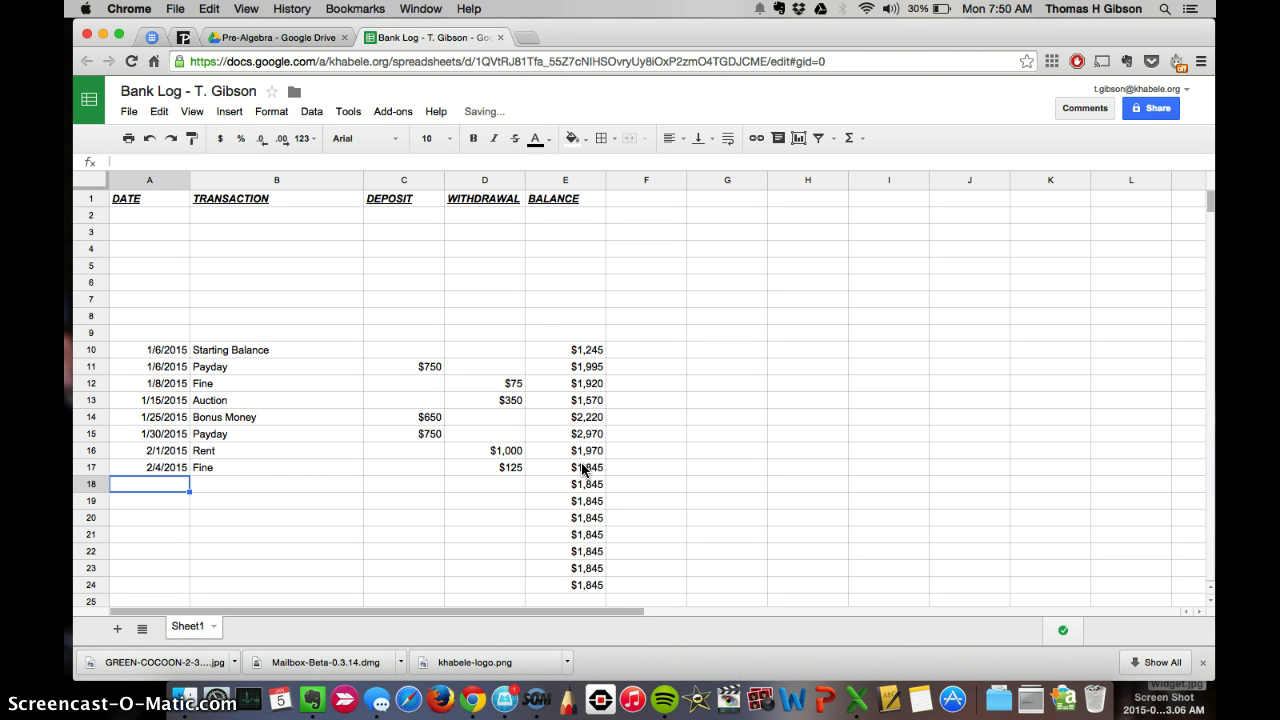
scroll(588, 484, "down", 1)
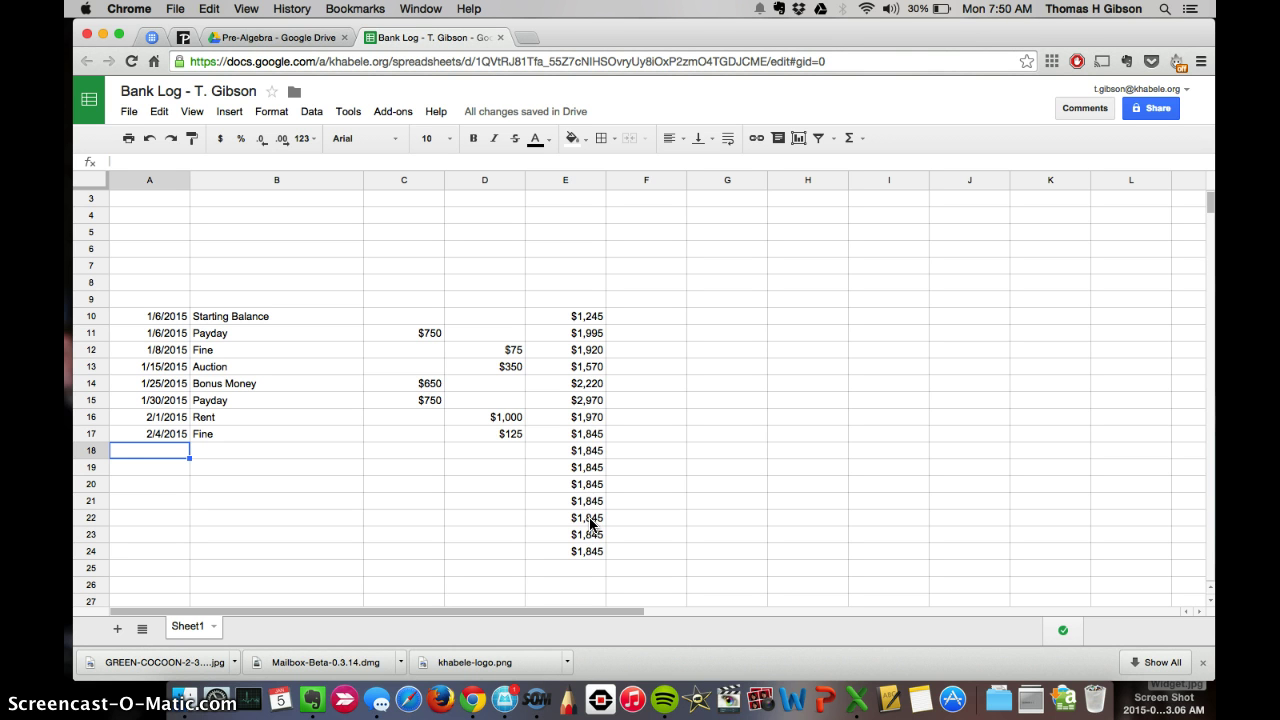
Undo the entry and re-enter the 2/4/2015 Fine row with a $125 withdrawal
key("super+z")
key("super+z")
key("super+z")
key("super+z")
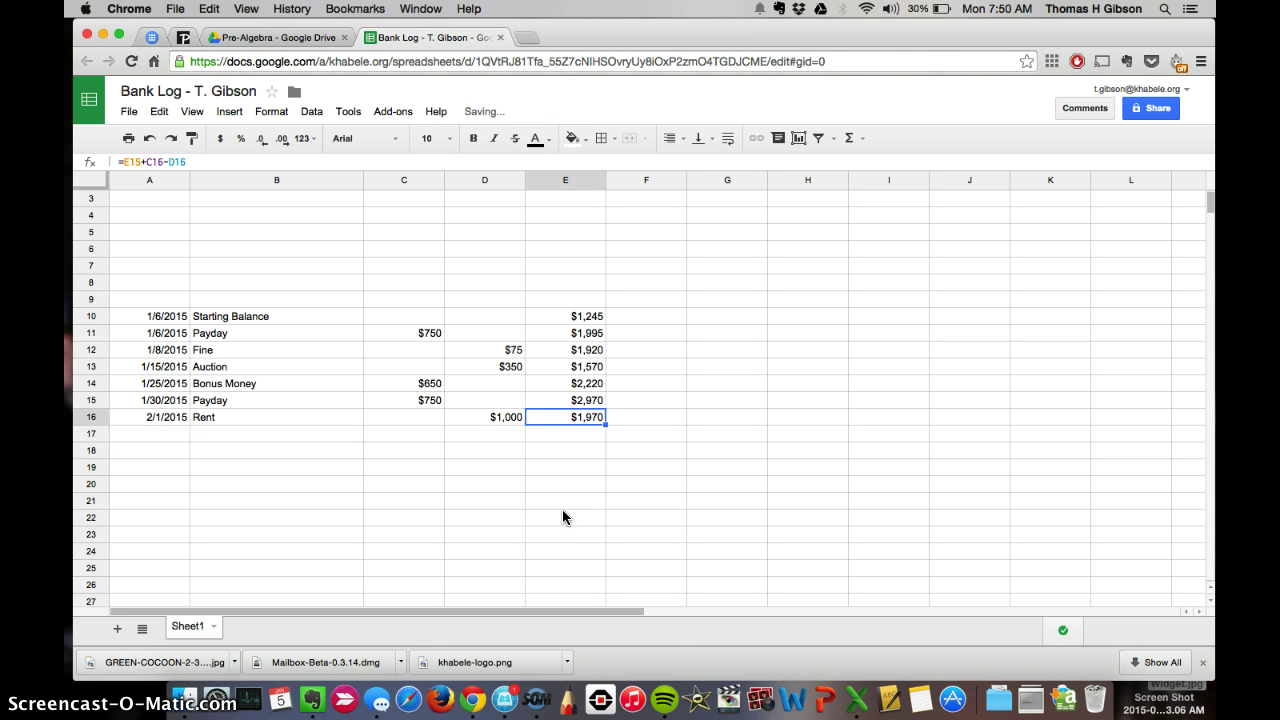
left_click(149, 423)
type("2/4/2015")
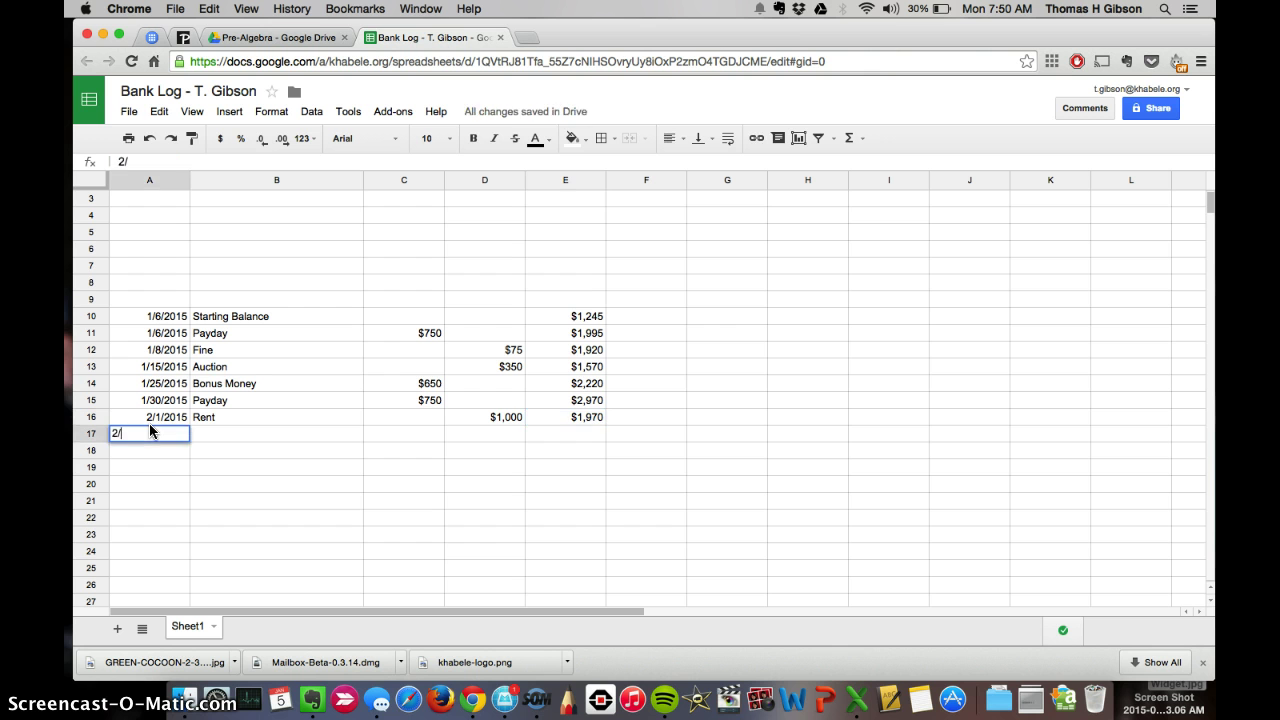
key("Tab")
type("Fine")
key("Tab")
key("Tab")
type("12")
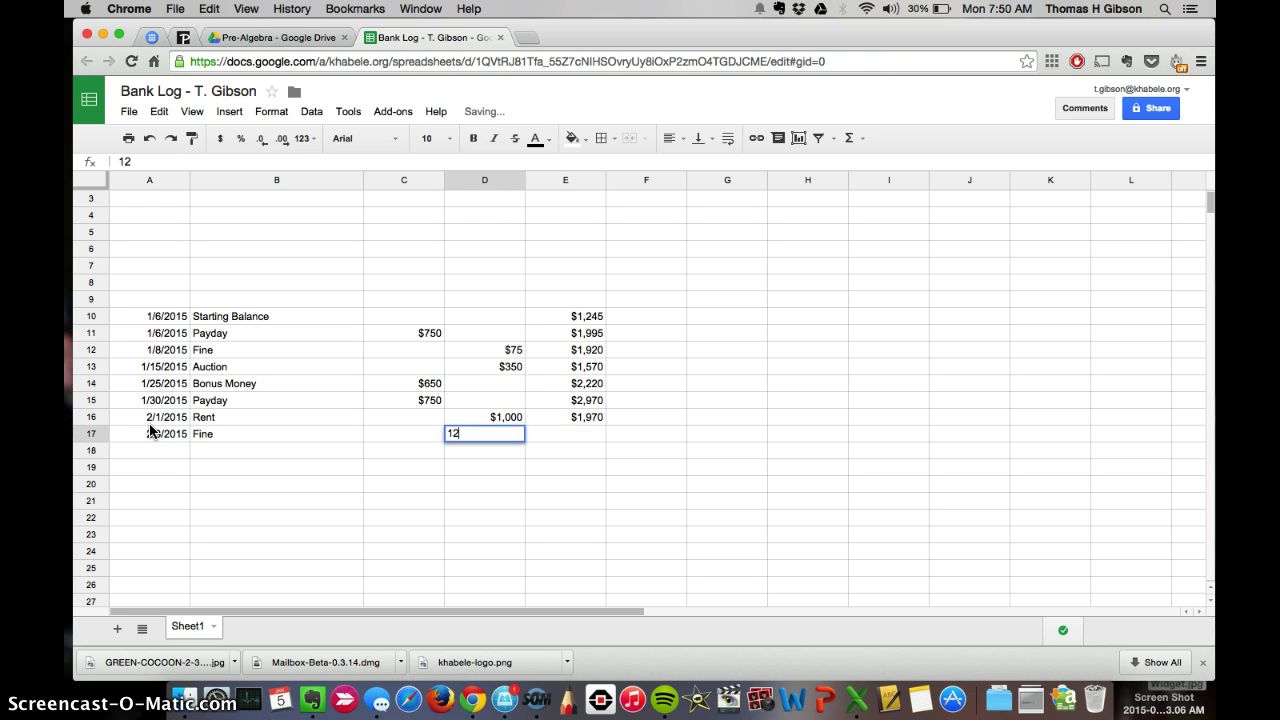
type("5")
key("Tab")
Copy the balance formula down to the Fine row in E17, undoing the extra fill to row 26
left_click(576, 421)
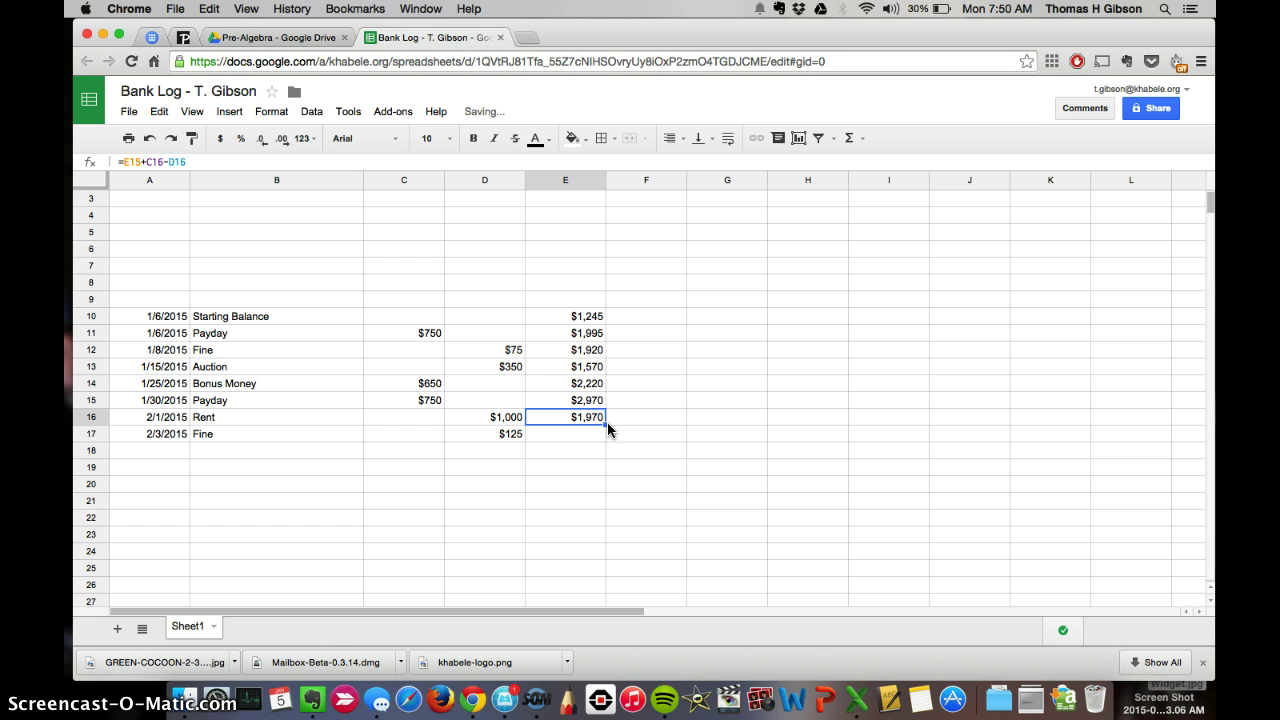
left_click_drag(605, 423, 605, 435)
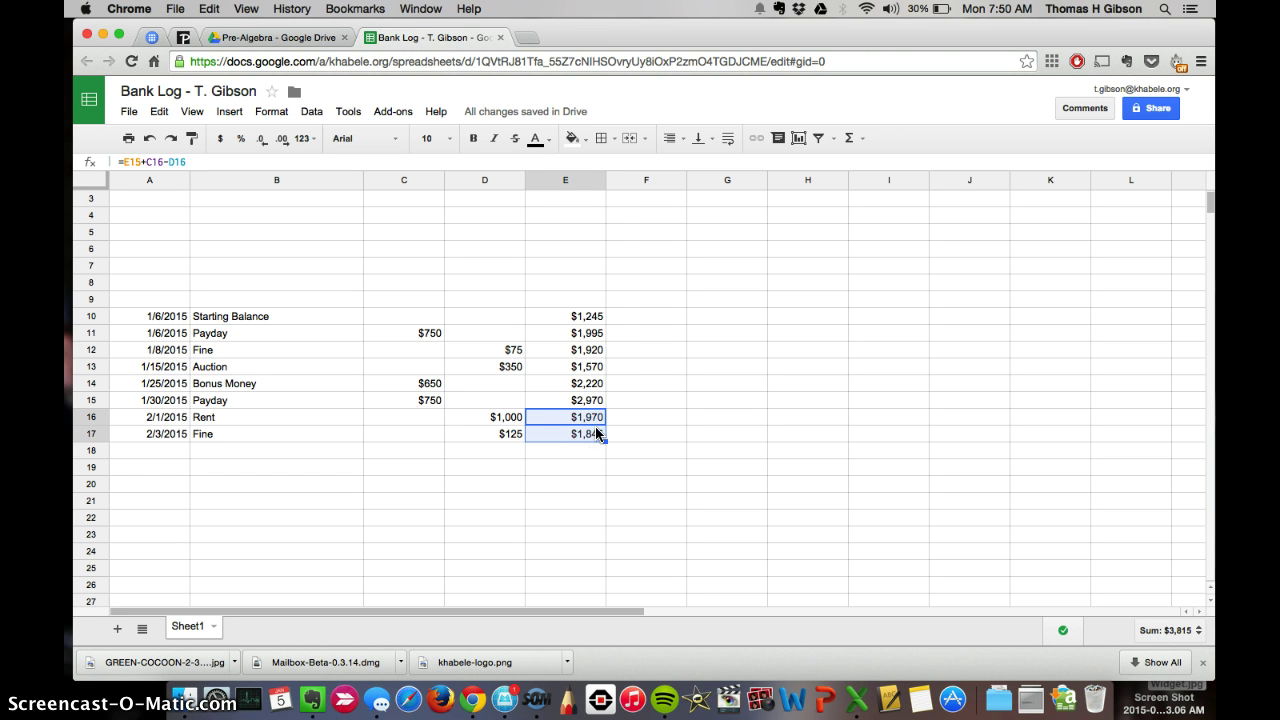
left_click_drag(605, 441, 590, 584)
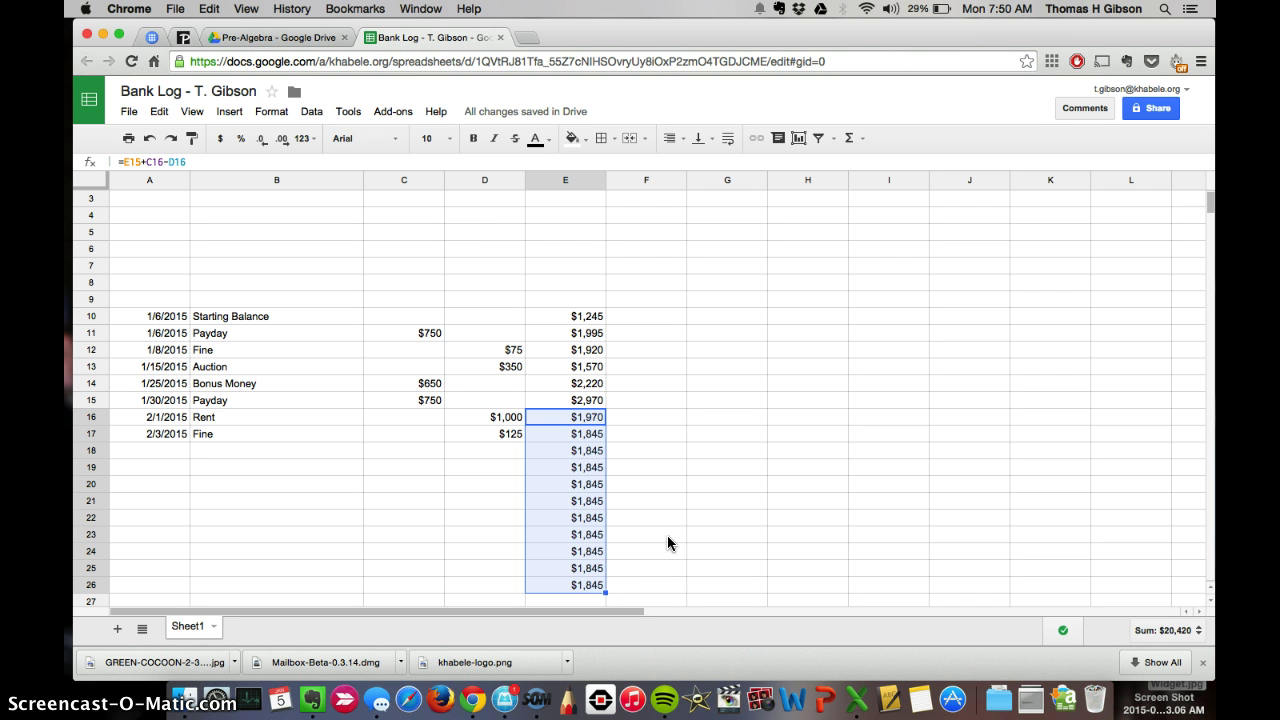
key("super+z")
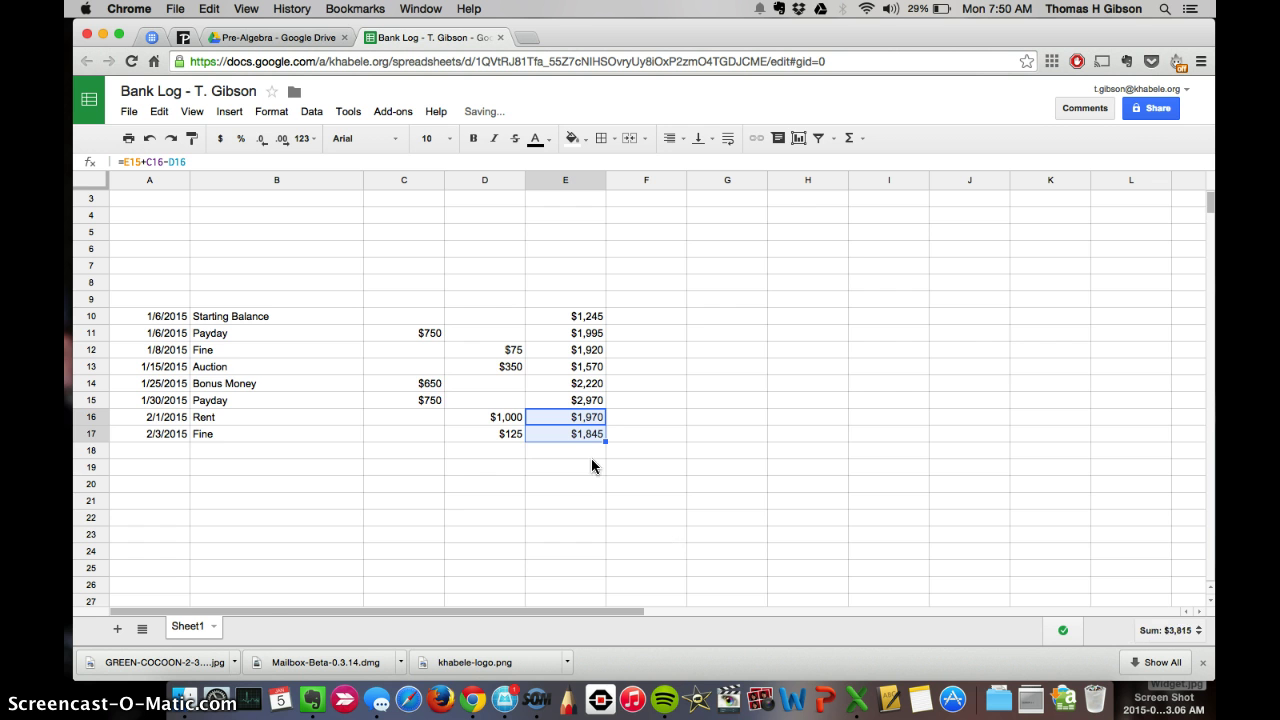
left_click(592, 463)
scroll(457, 451, "up", 2)
scroll(457, 451, "right", 3)
Enter a 9/1 Signing Bonus row with a $200 deposit in row 2
scroll(457, 451, "left", 3)
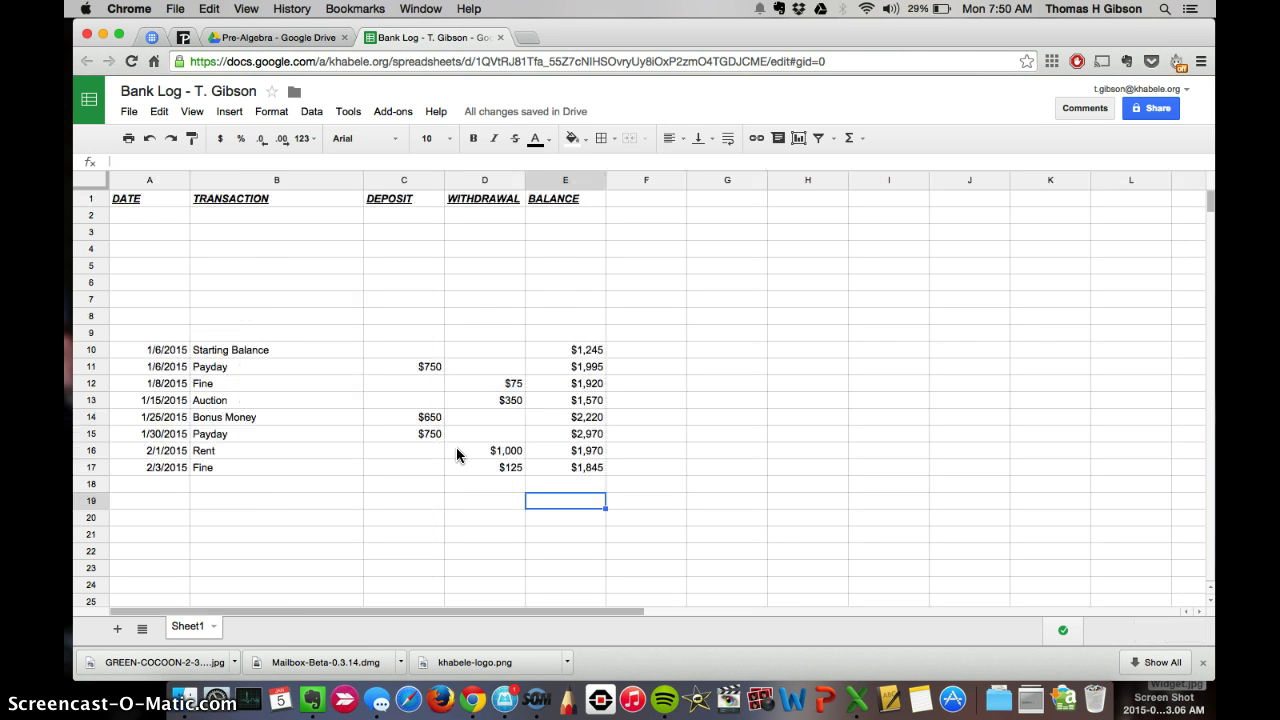
left_click(142, 213)
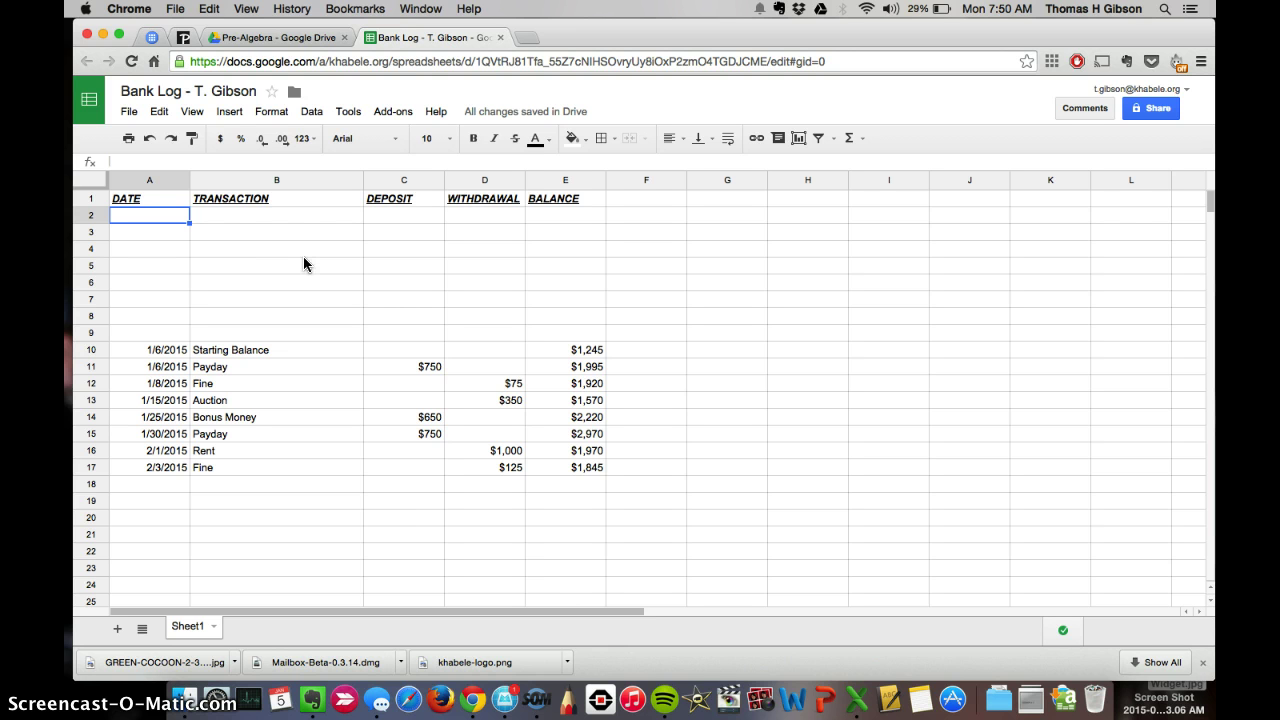
type("8/")
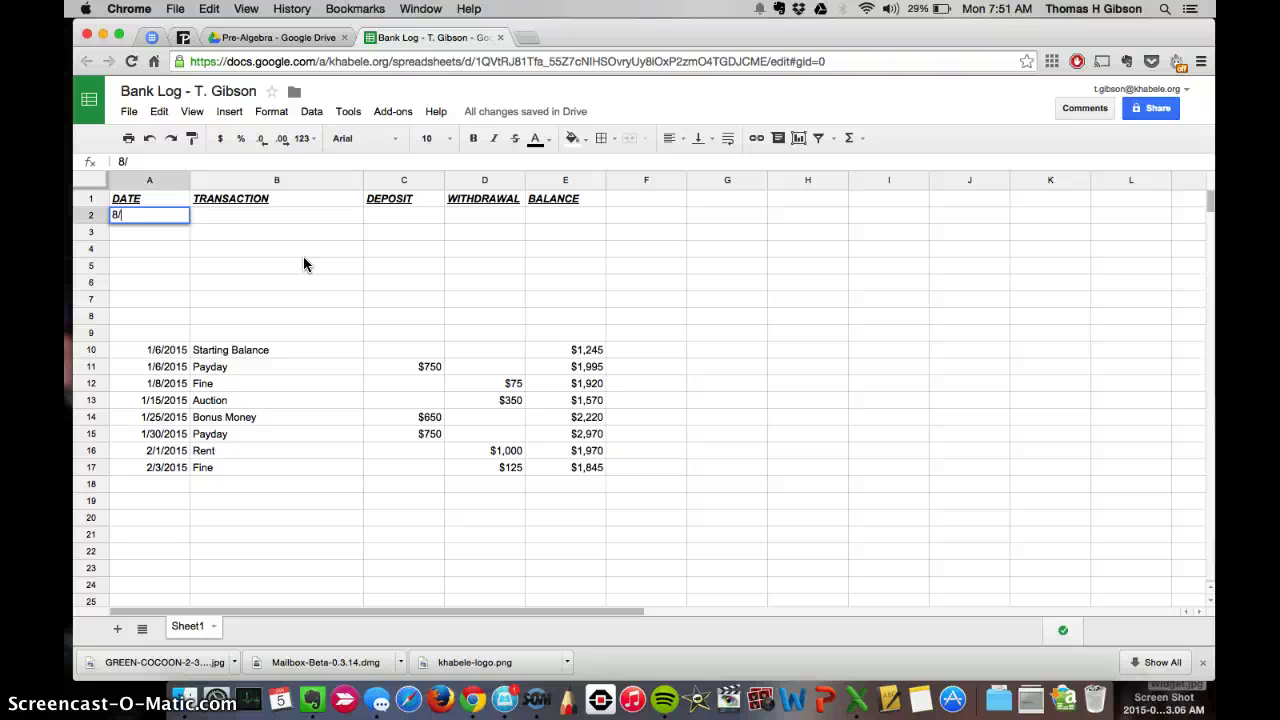
key("BackSpace")
key("BackSpace")
type("9/1")
key("Tab")
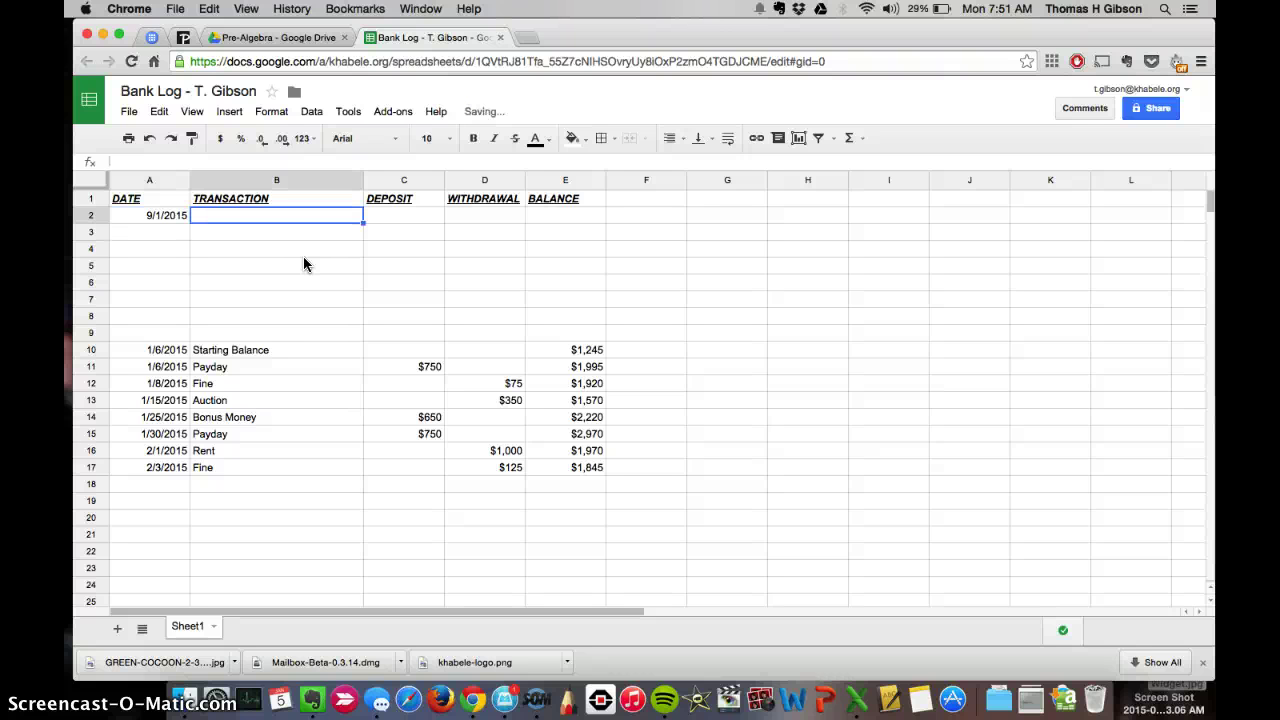
type("Bon")
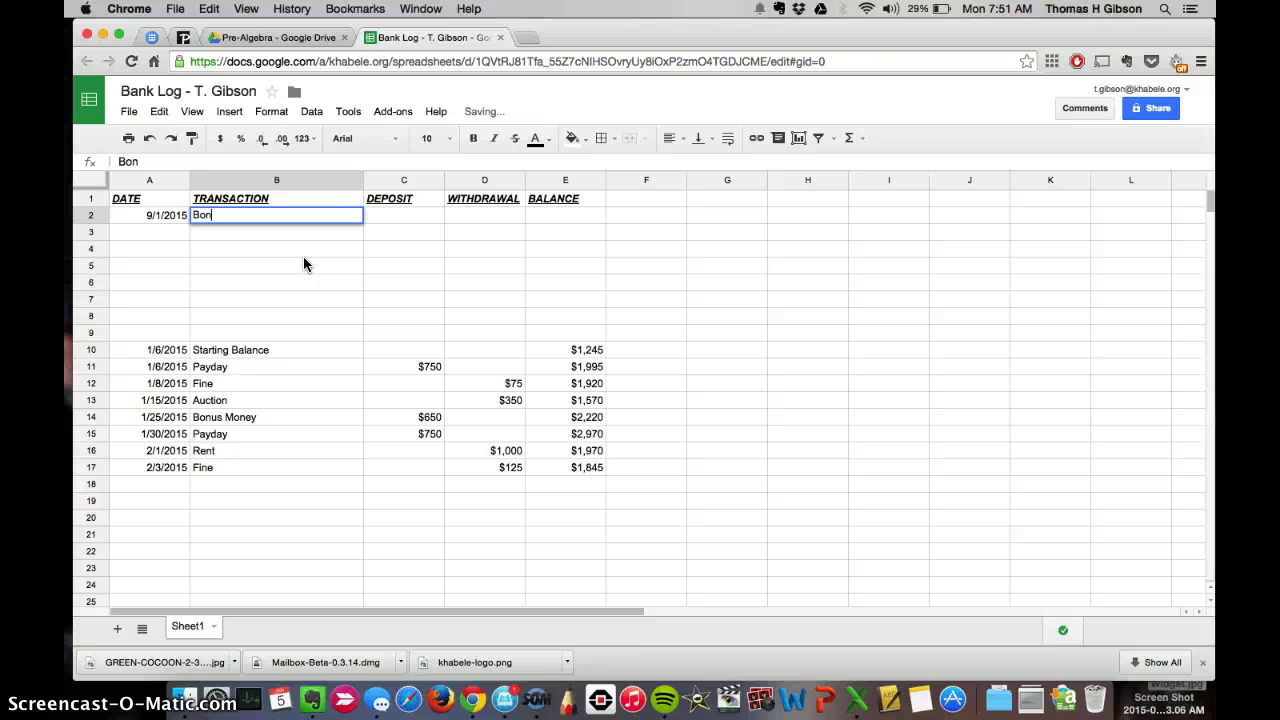
key("BackSpace")
key("BackSpace")
key("BackSpace")
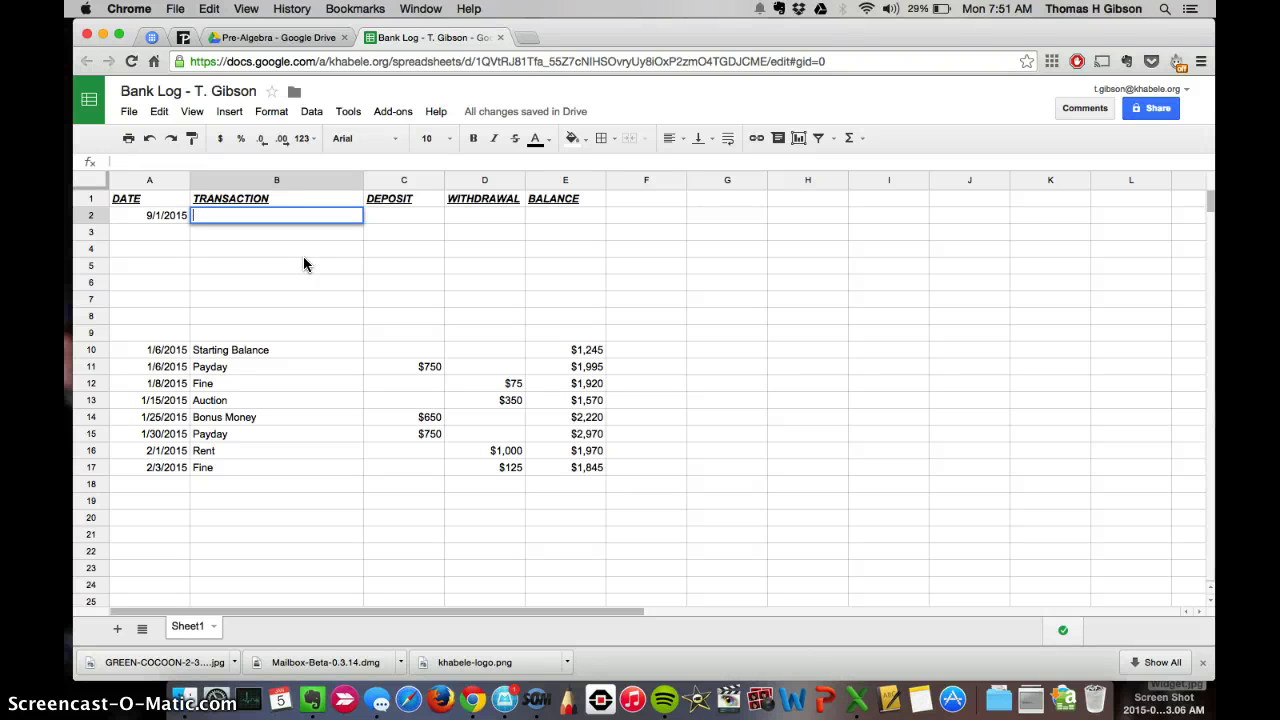
type("Signing Bonus")
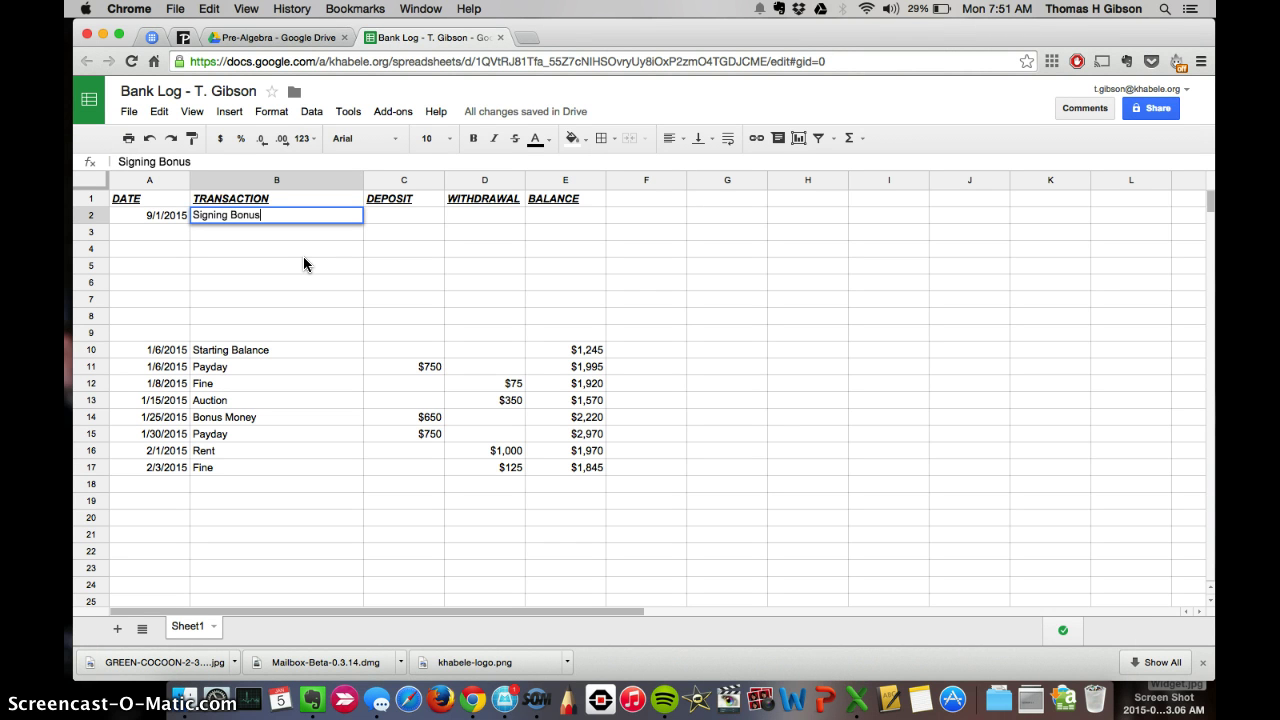
key("Tab")
type("200")
key("Tab")
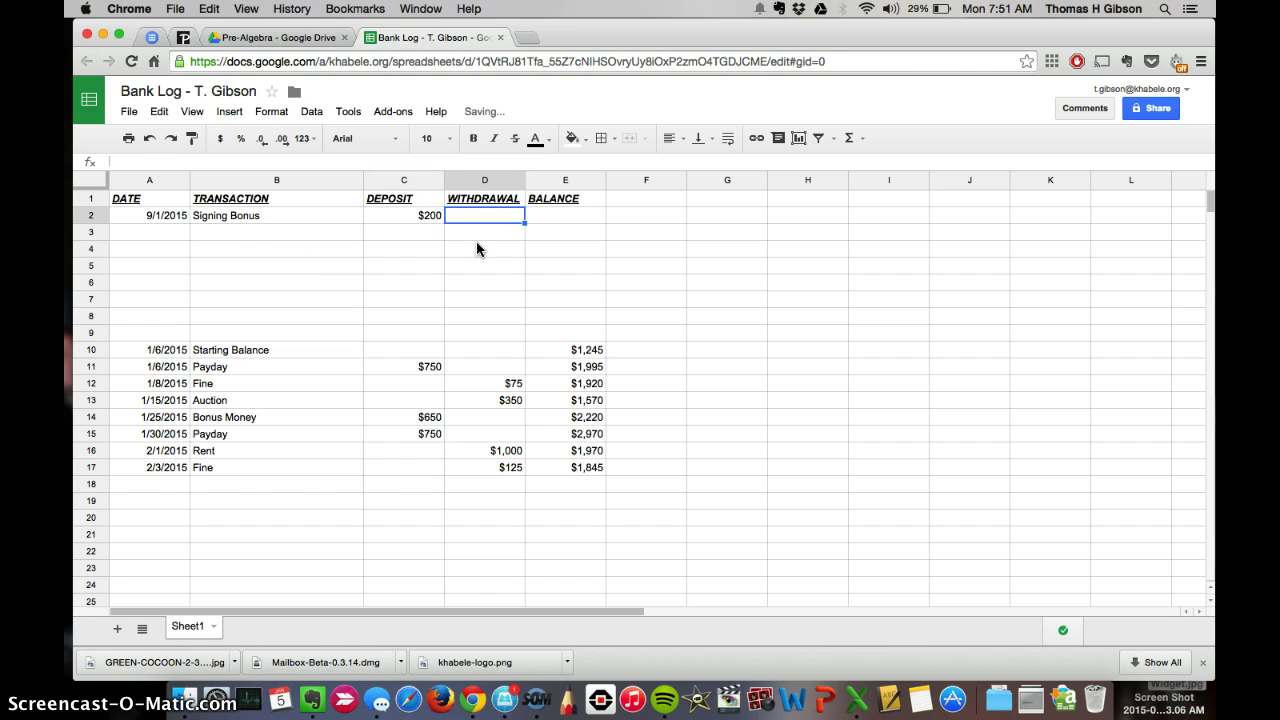
Set the E2 balance to =C2, showing $200
left_click(560, 217)
type("=")
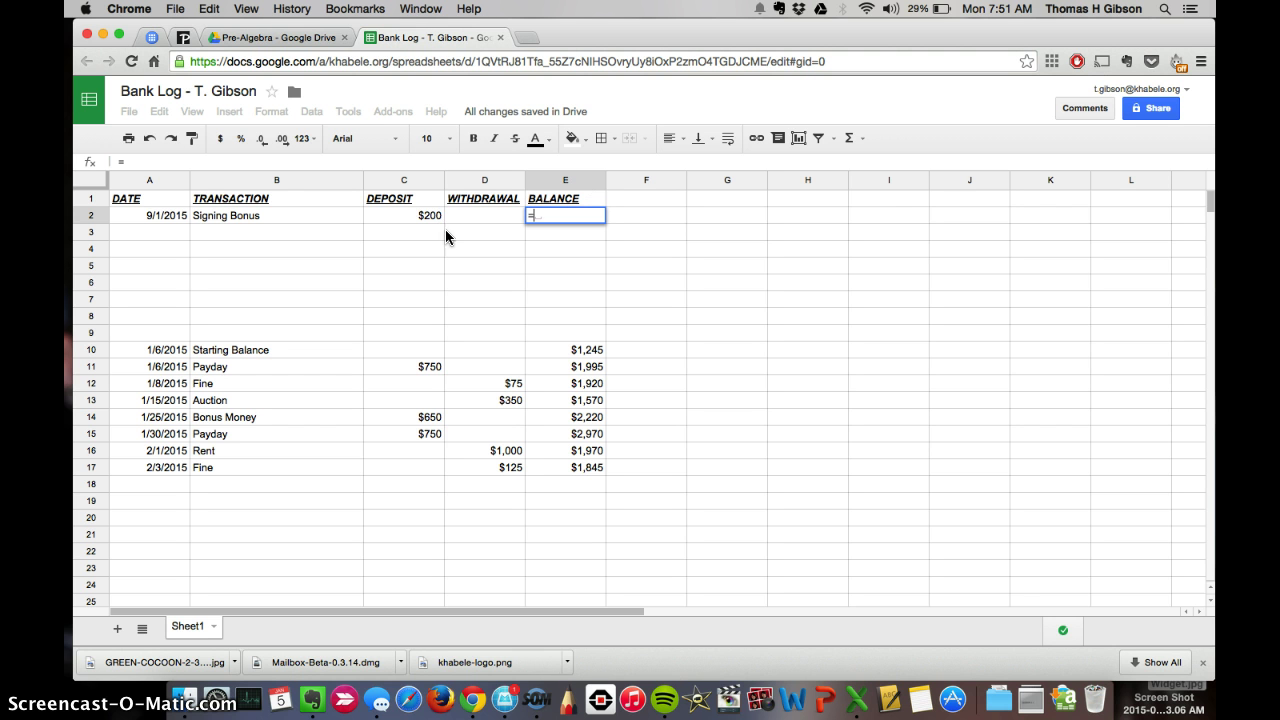
type("c2")
key("Return")
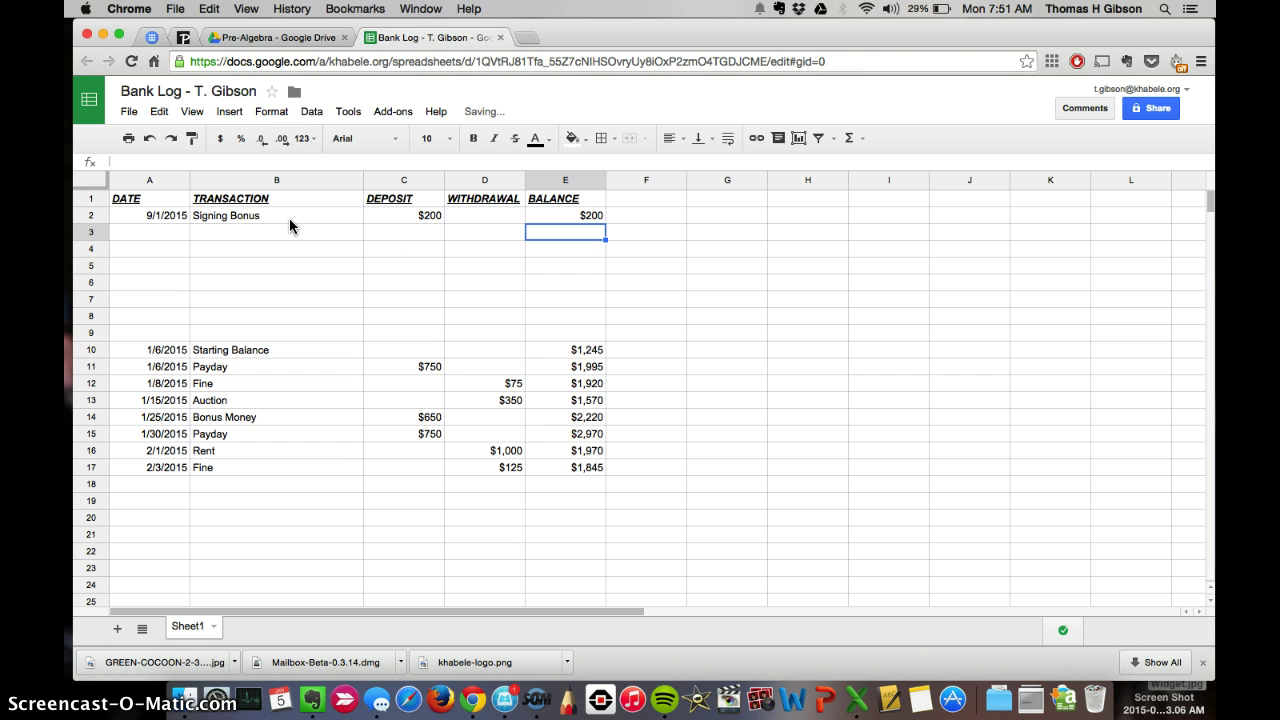
Try =E2+C3-D3 in E3 and fill it down, then undo and clear E3
type("=")
left_click(584, 214)
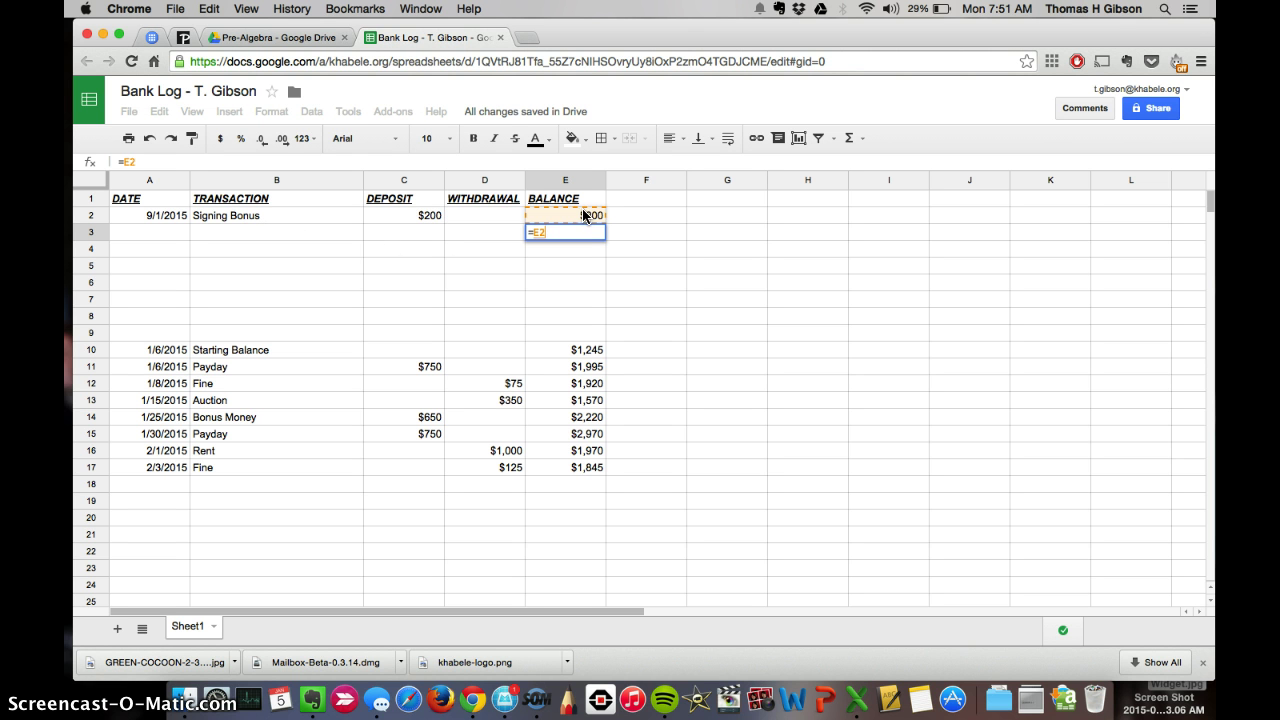
type("+")
left_click(409, 228)
type("-")
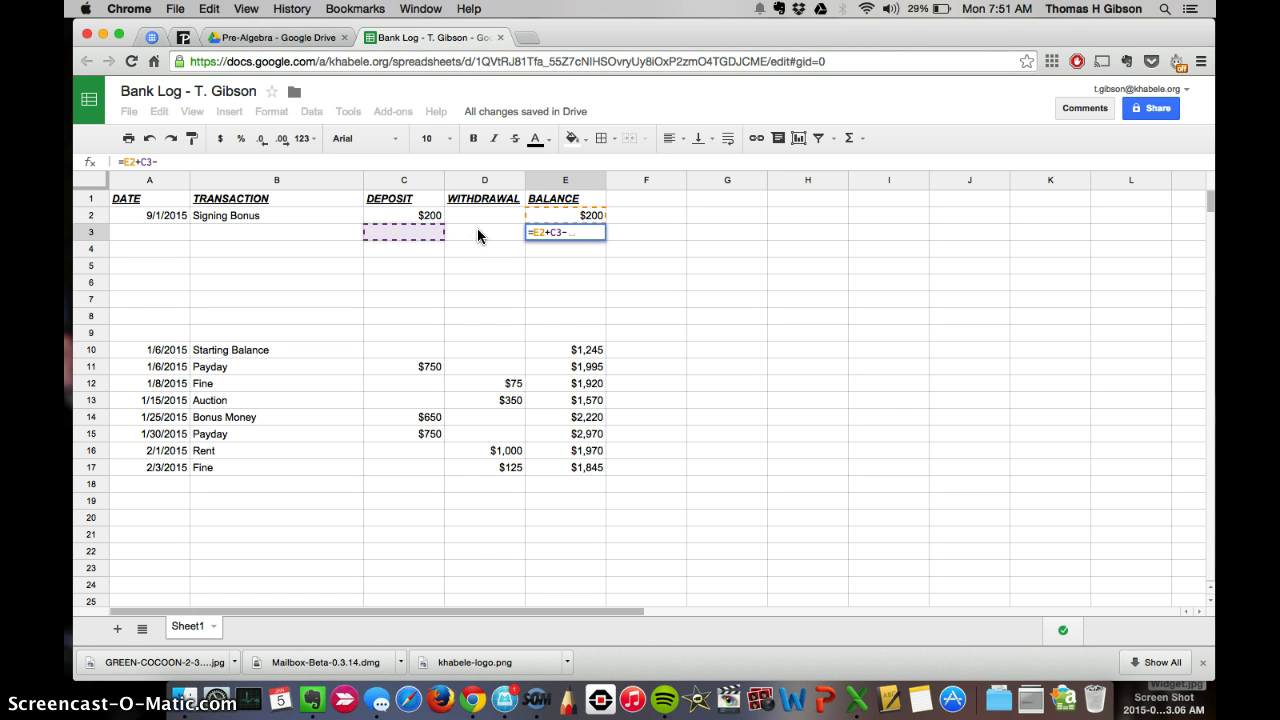
left_click(477, 233)
key("Return")
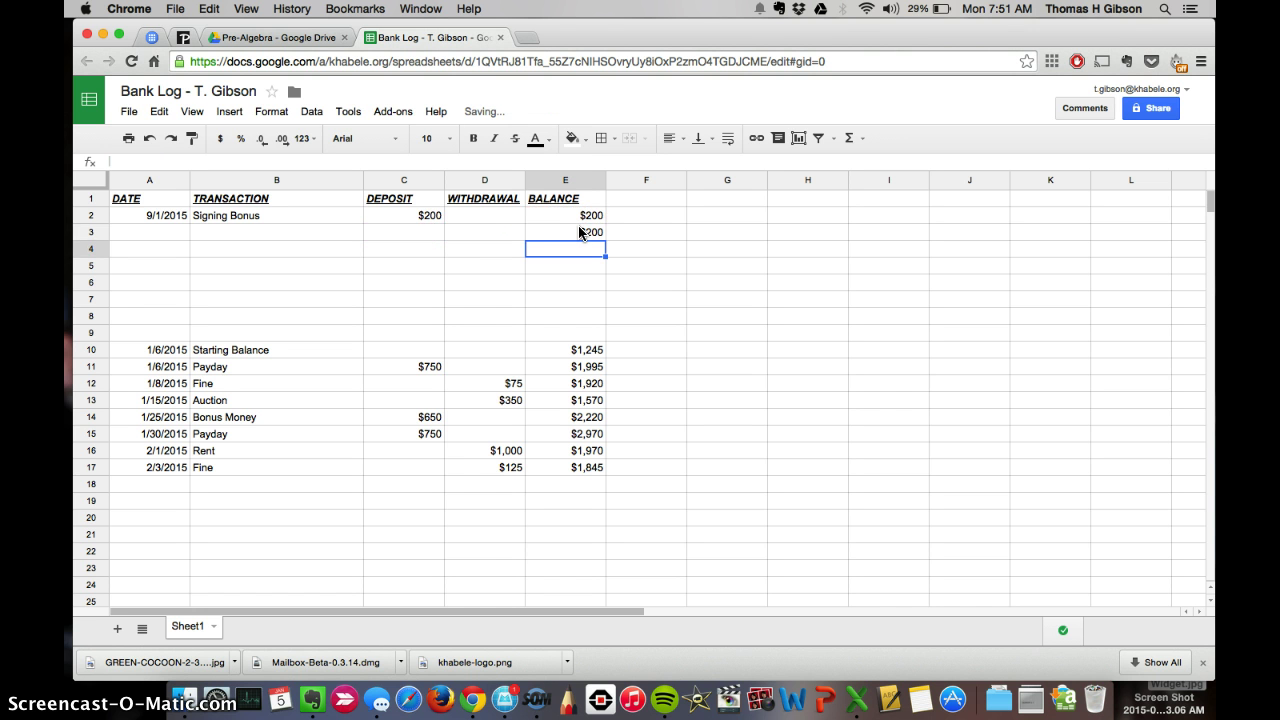
left_click(588, 231)
left_click_drag(605, 239, 599, 340)
key("super+z")
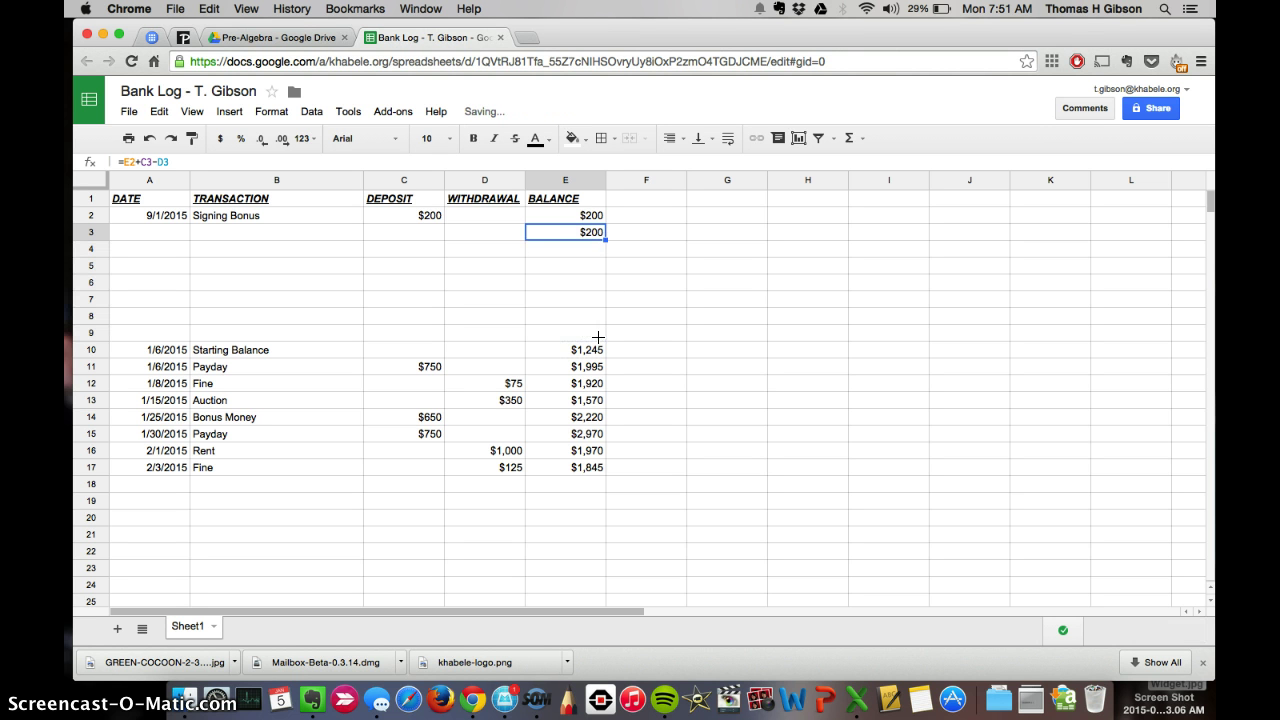
key("Delete")
Insert blank rows above the Starting Balance row 10 so the log shifts to rows 17–24
left_click(162, 226)
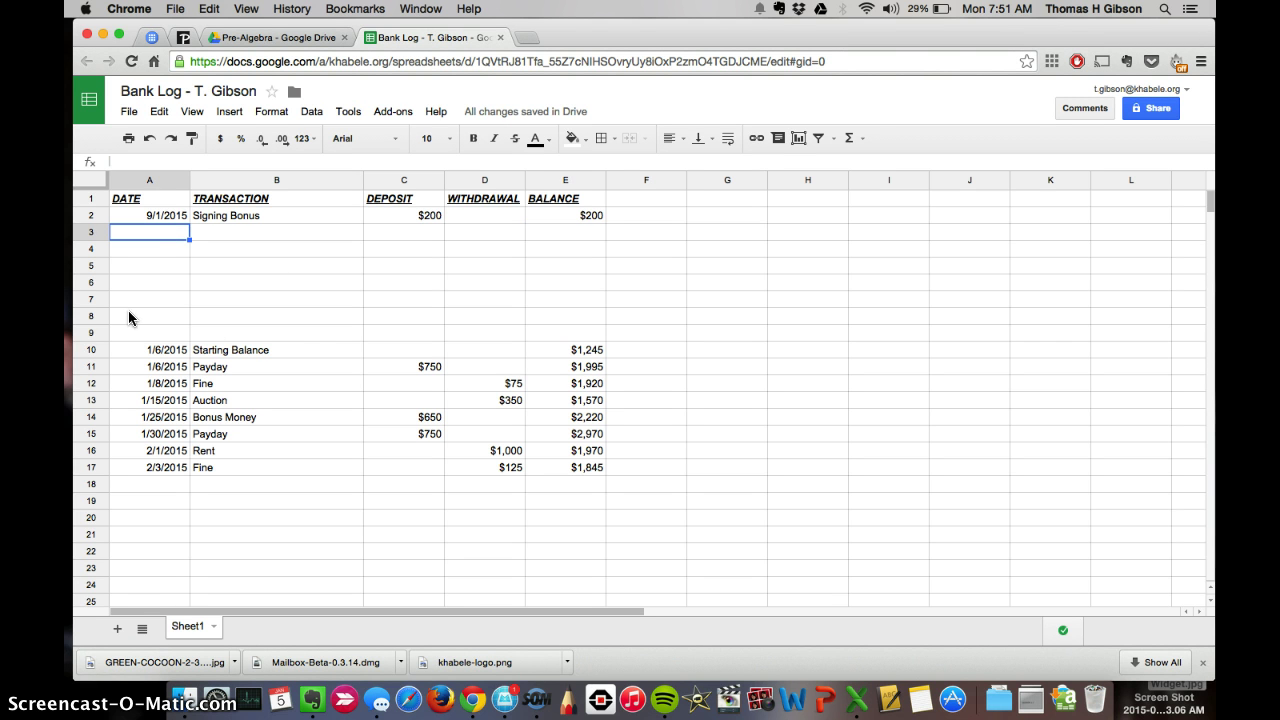
left_click(92, 351)
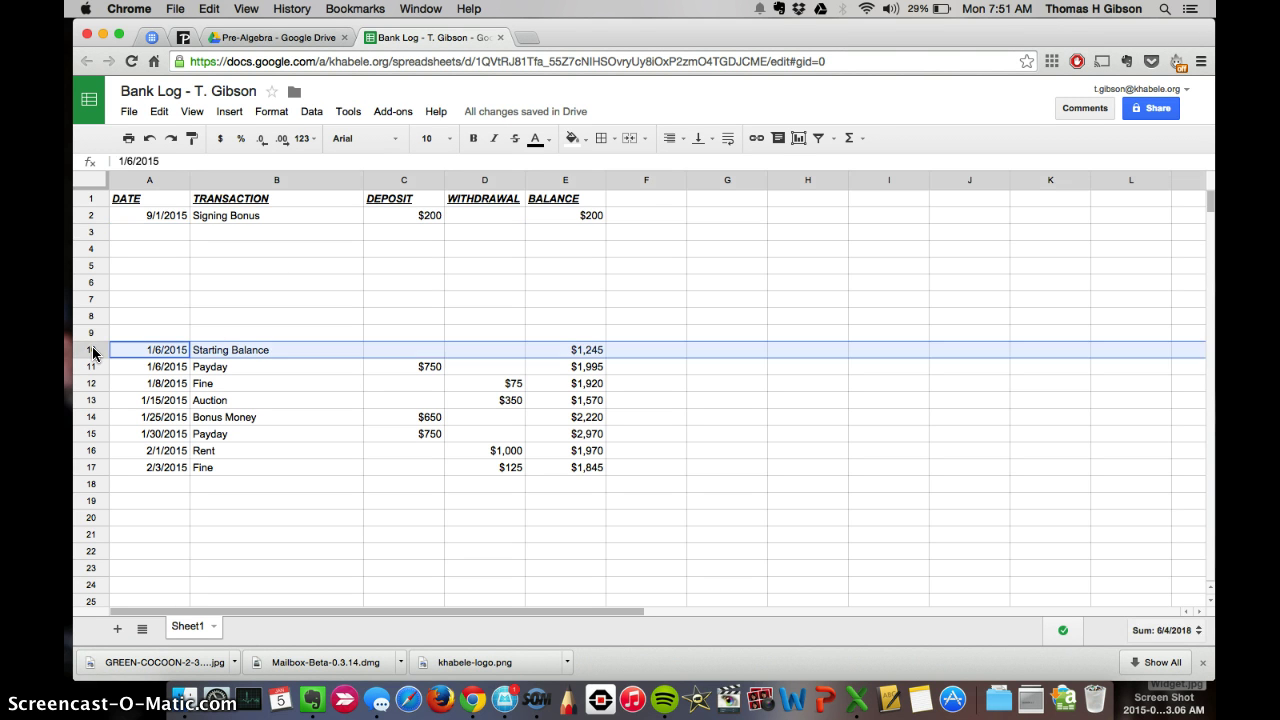
right_click(92, 351)
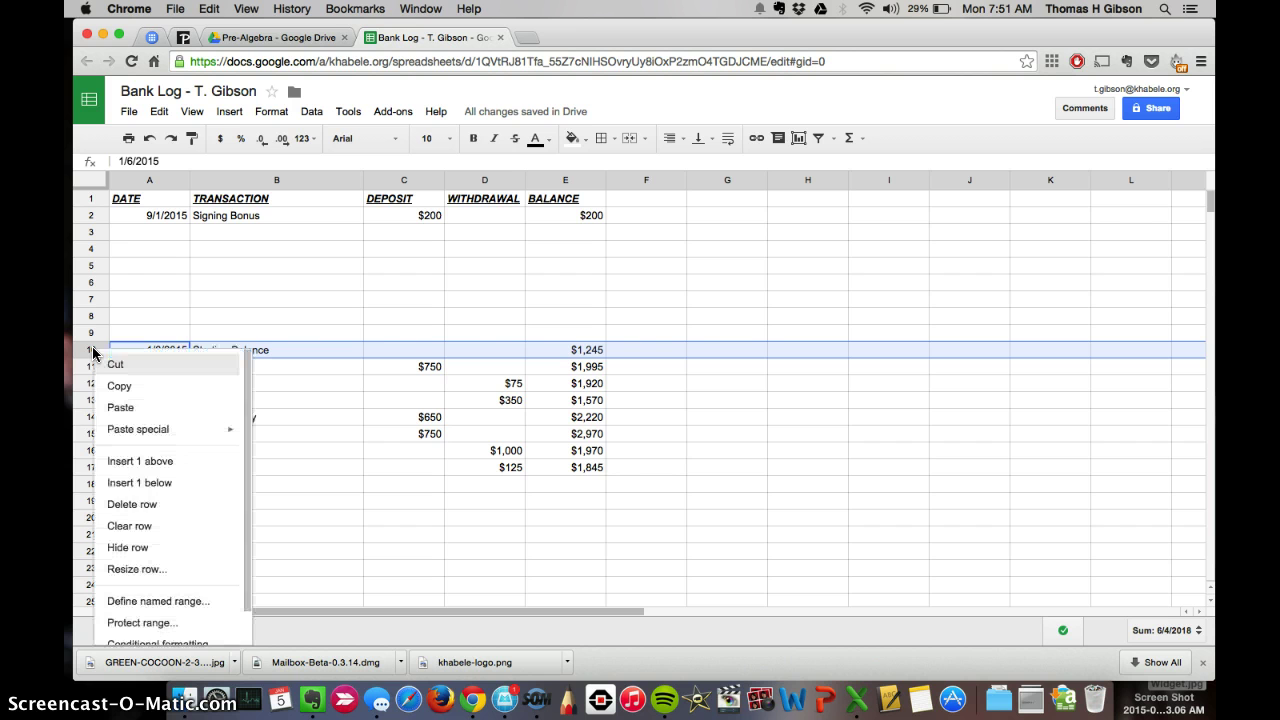
left_click(133, 463)
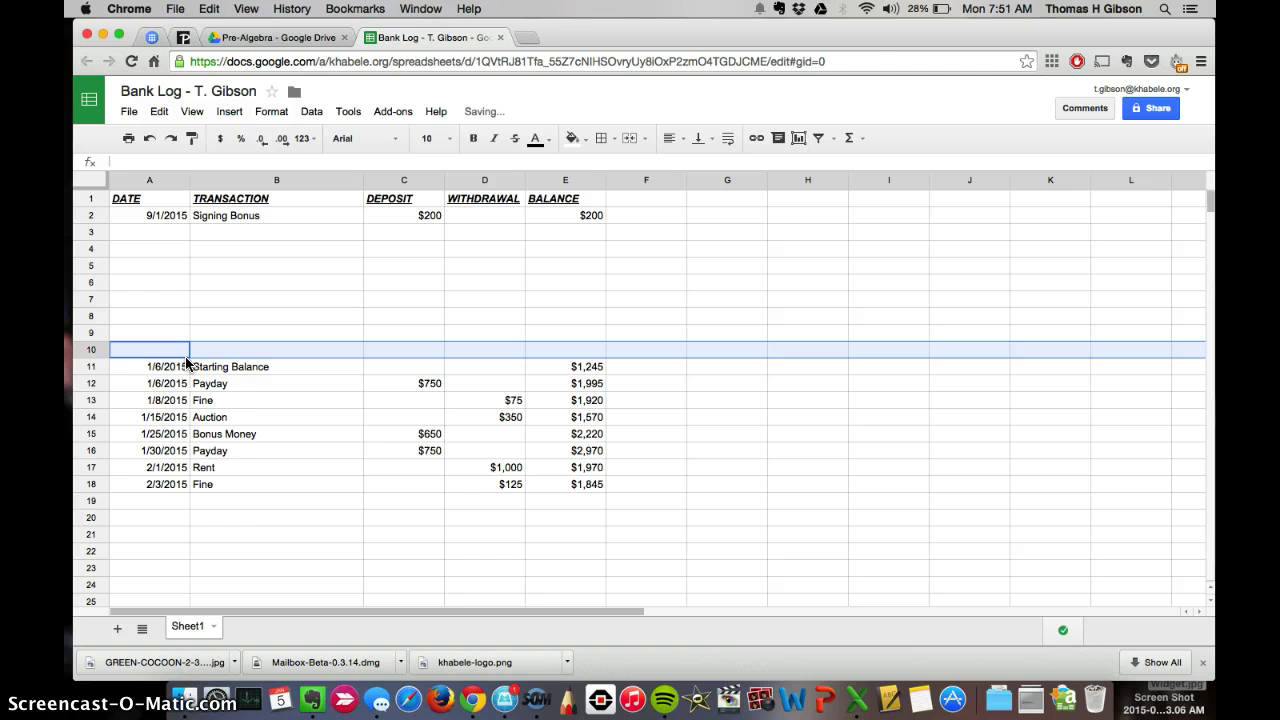
right_click(100, 352)
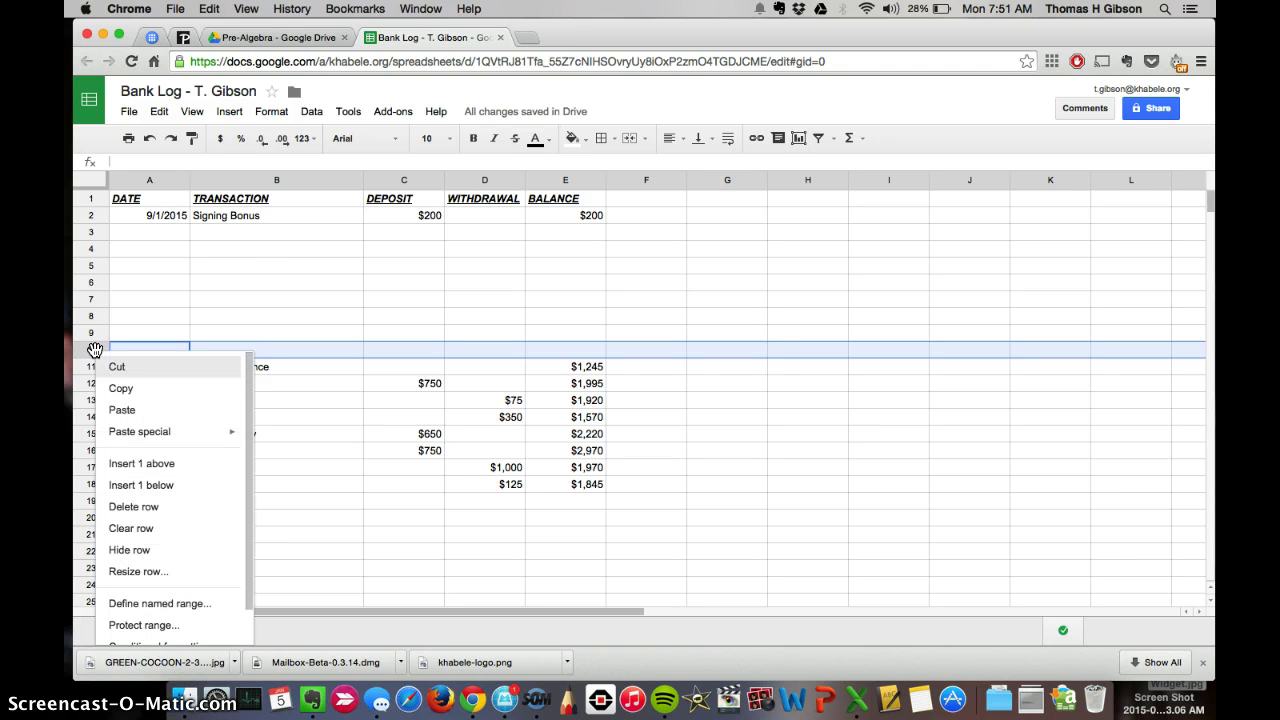
left_click(134, 462)
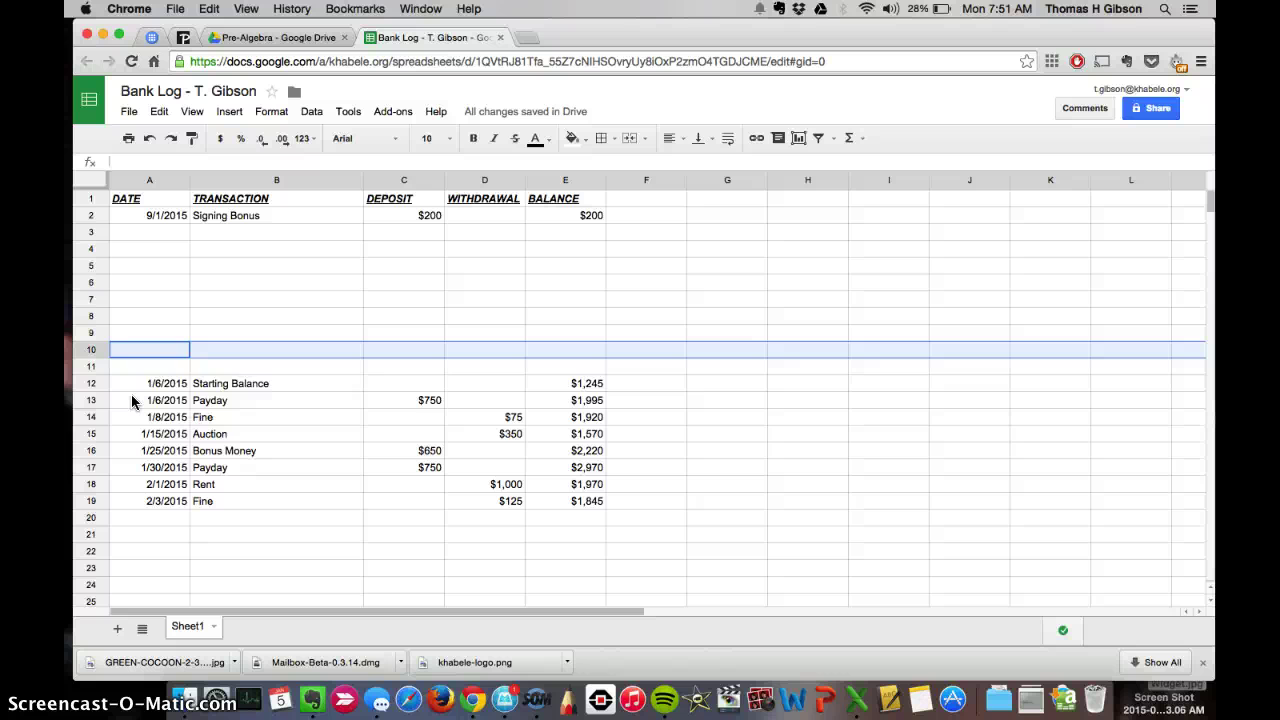
key("super+z")
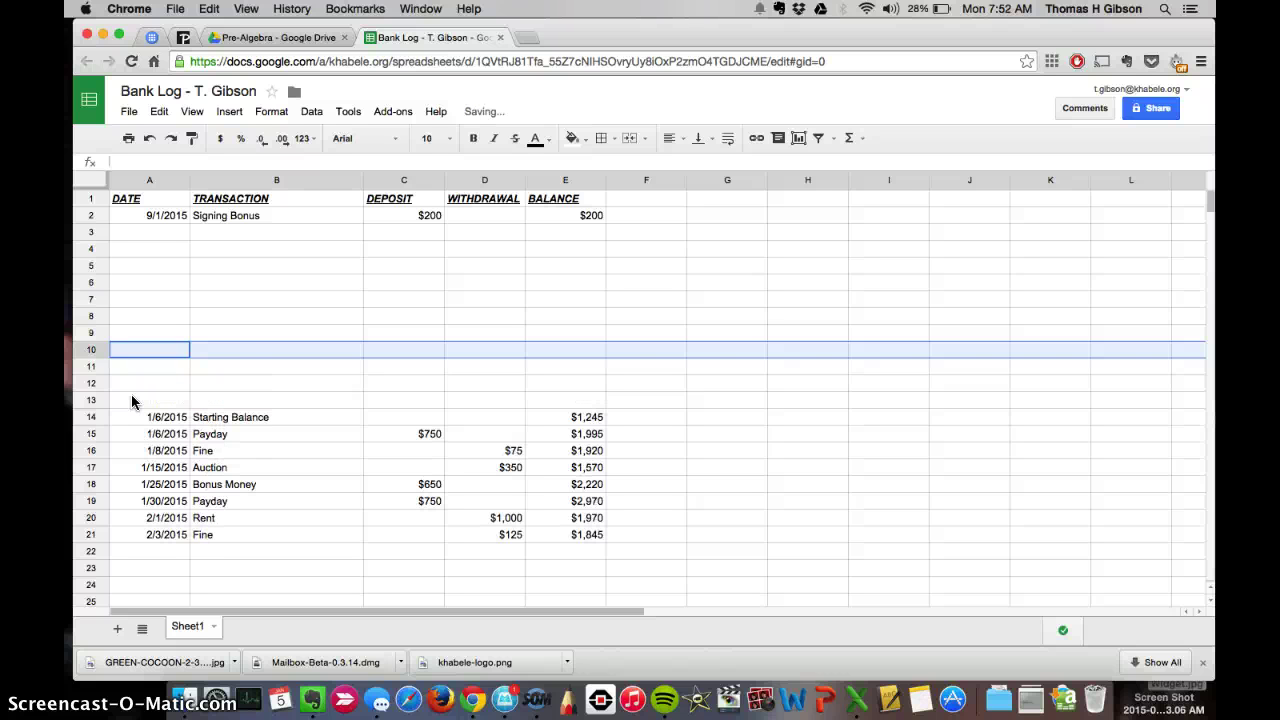
key("super+z")
key("super+z")
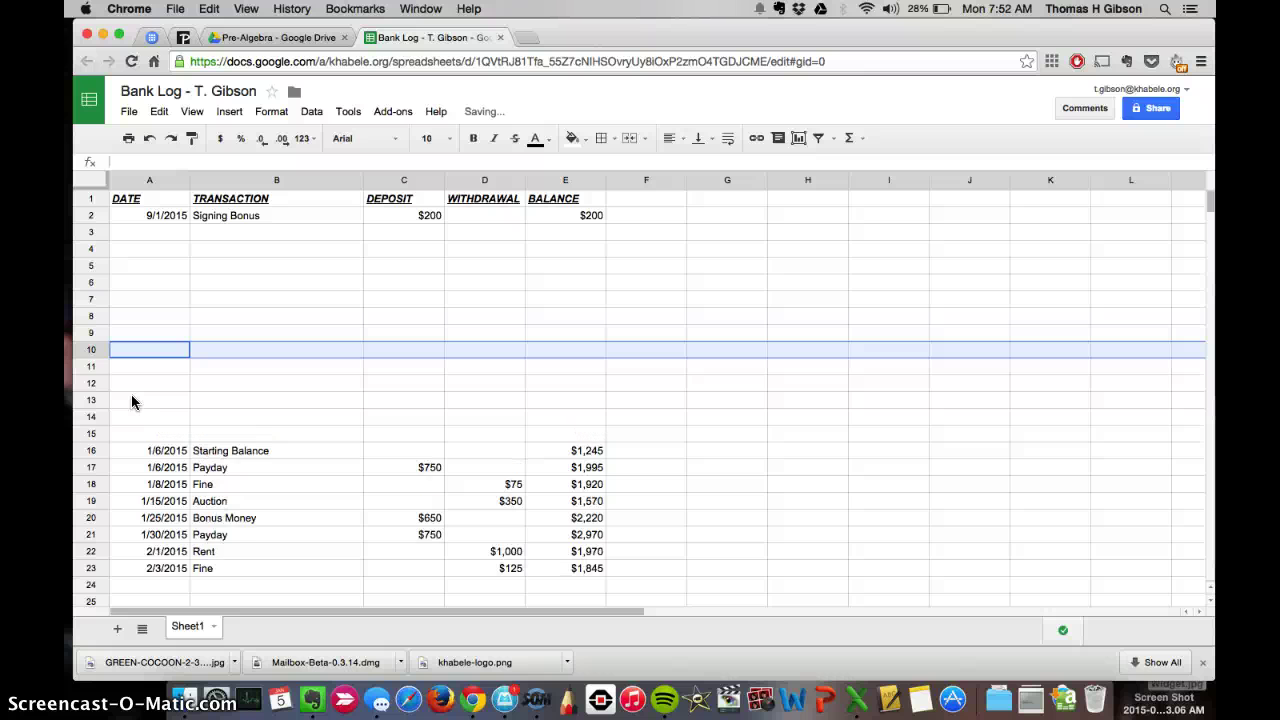
key("super+z")
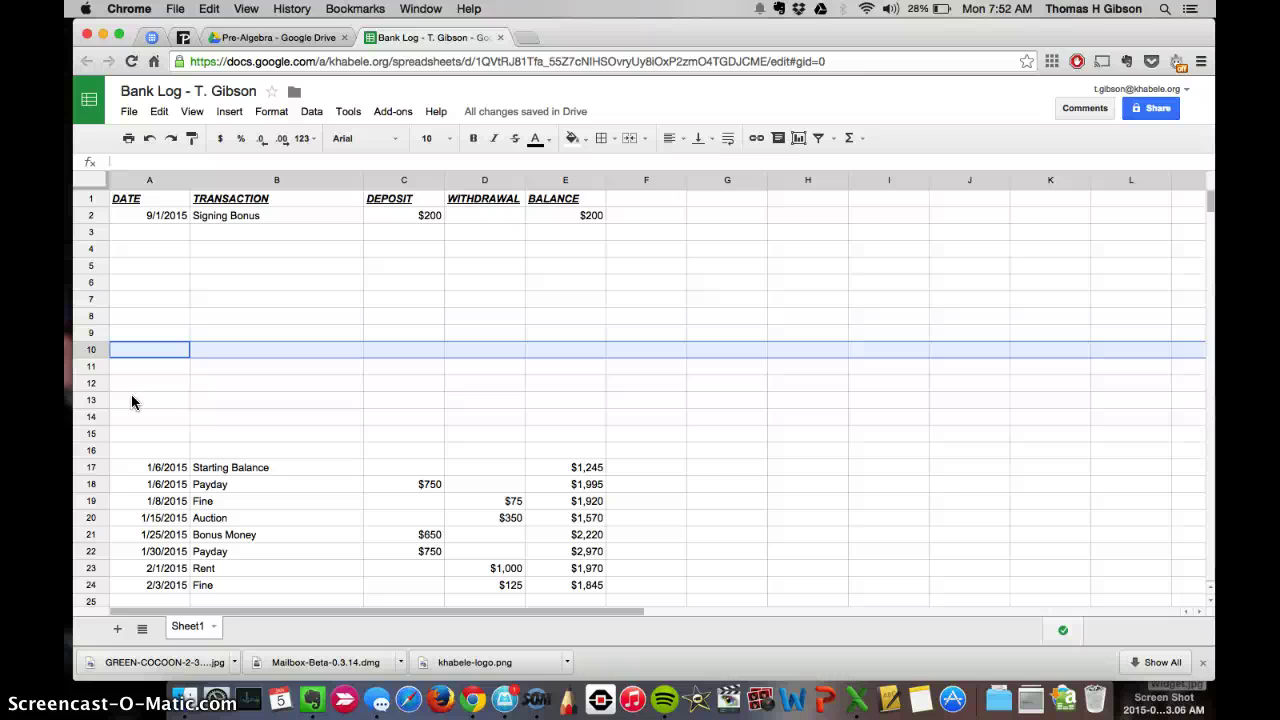
left_click(292, 309)
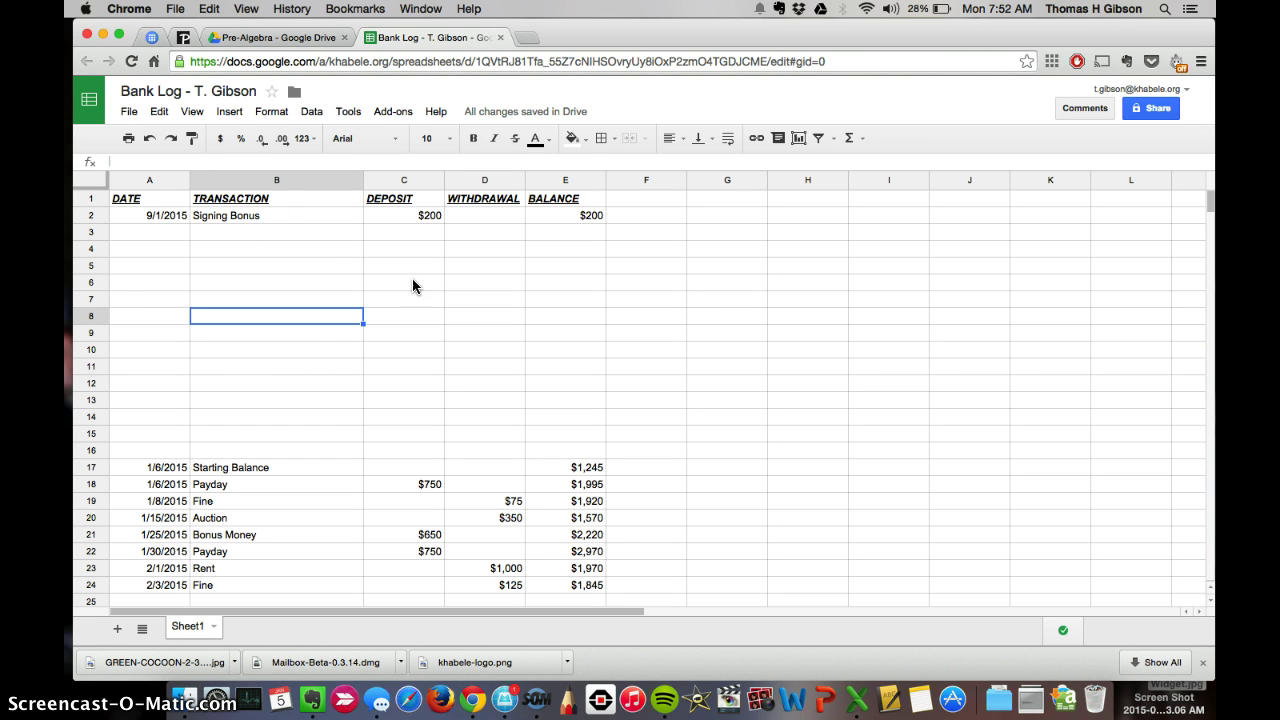
left_click(230, 486)
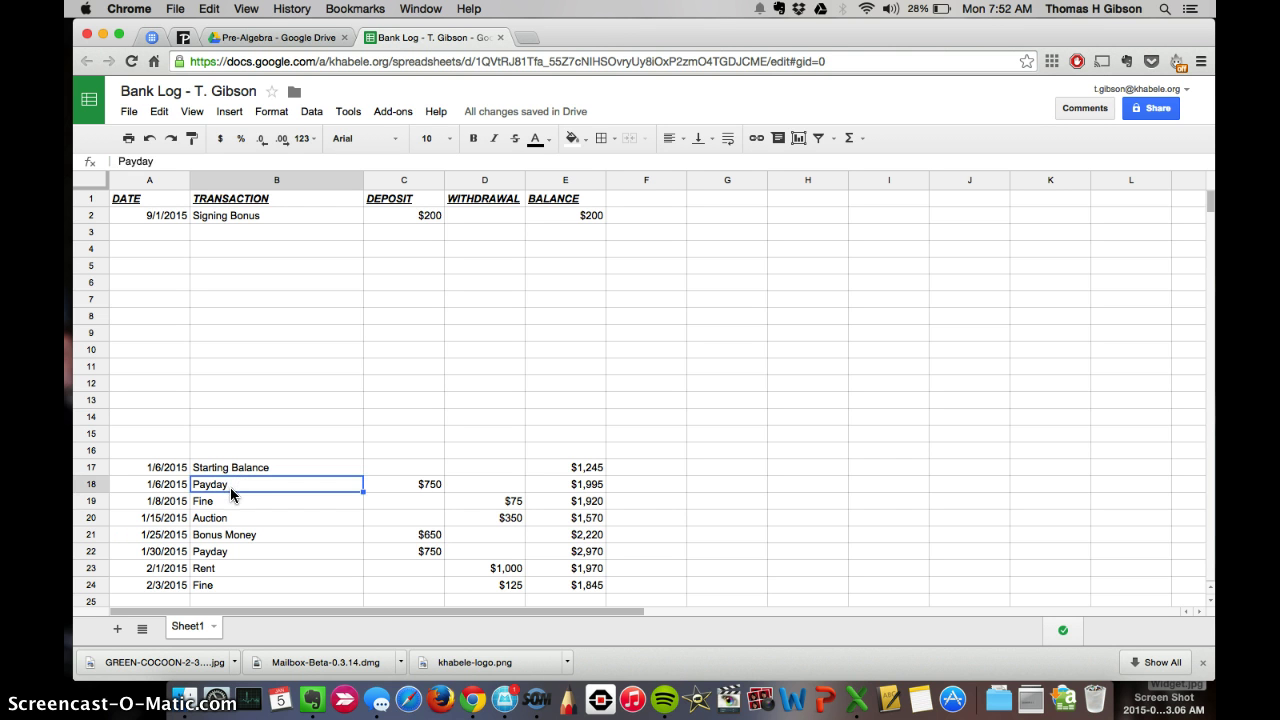